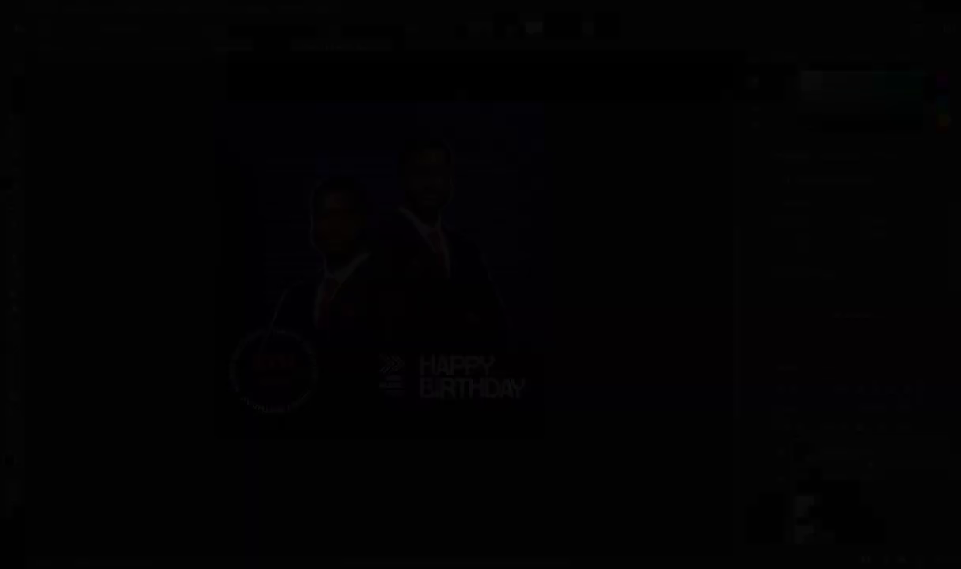
Step: Start a new document with units in inches, 5 inches wide and 5 inches high
key("ctrl+n")
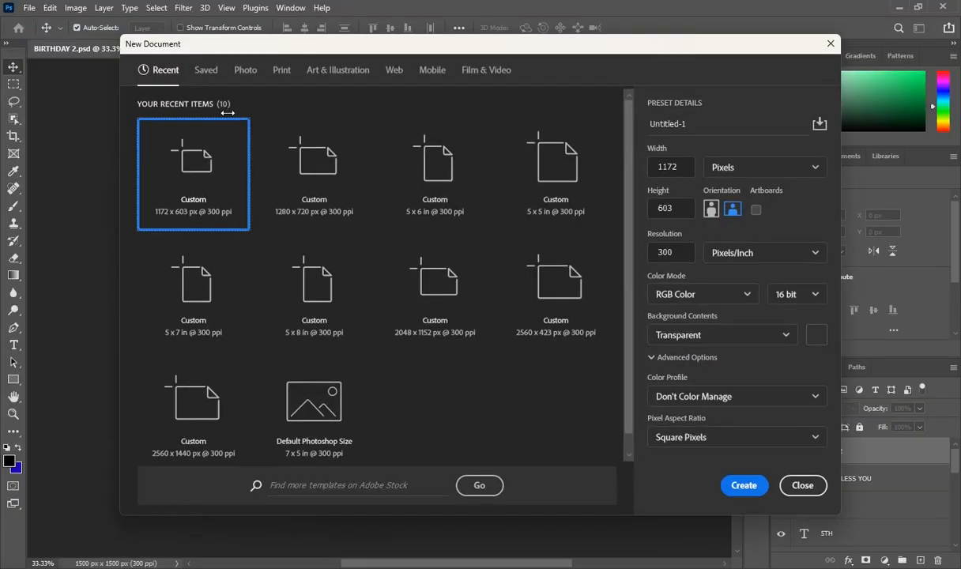
left_click(731, 167)
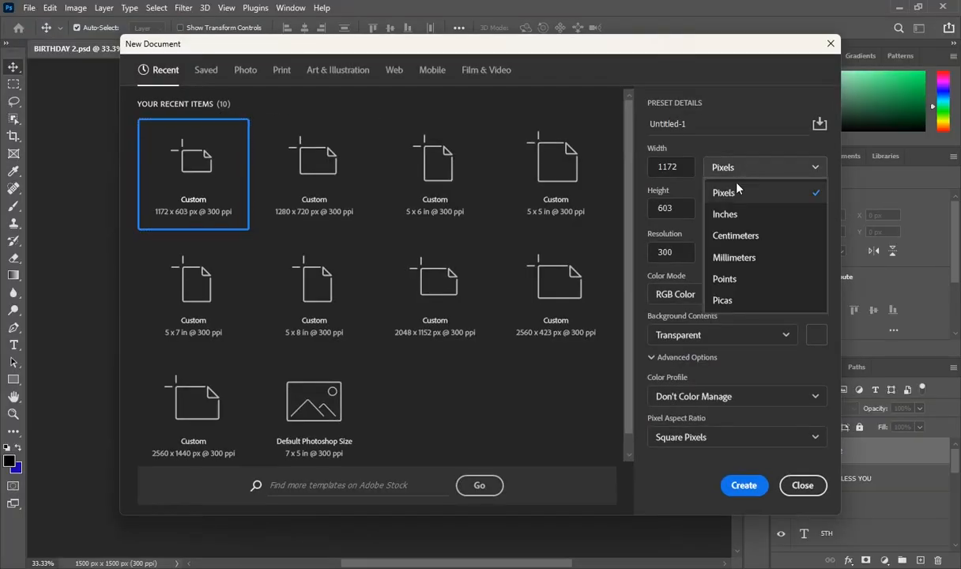
left_click(733, 216)
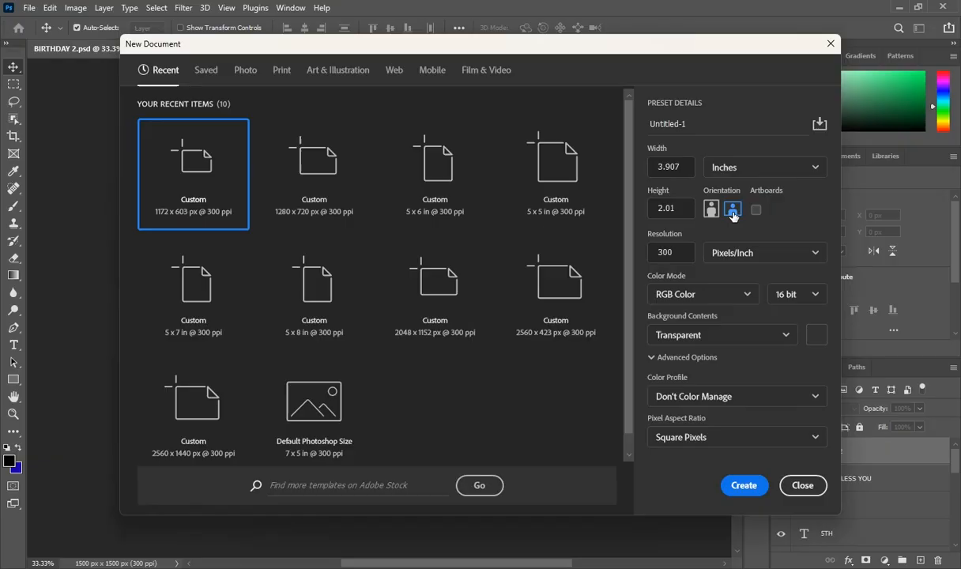
left_click(672, 166)
double_click(673, 167)
type("5")
key("Tab")
type("5")
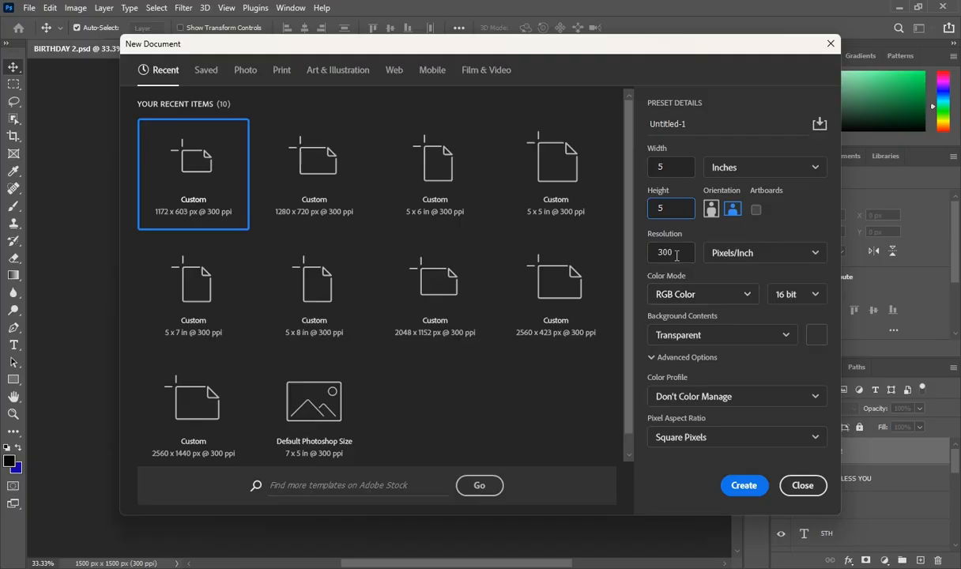
Step: Name the new document Birthday Flyer and create it
double_click(692, 127)
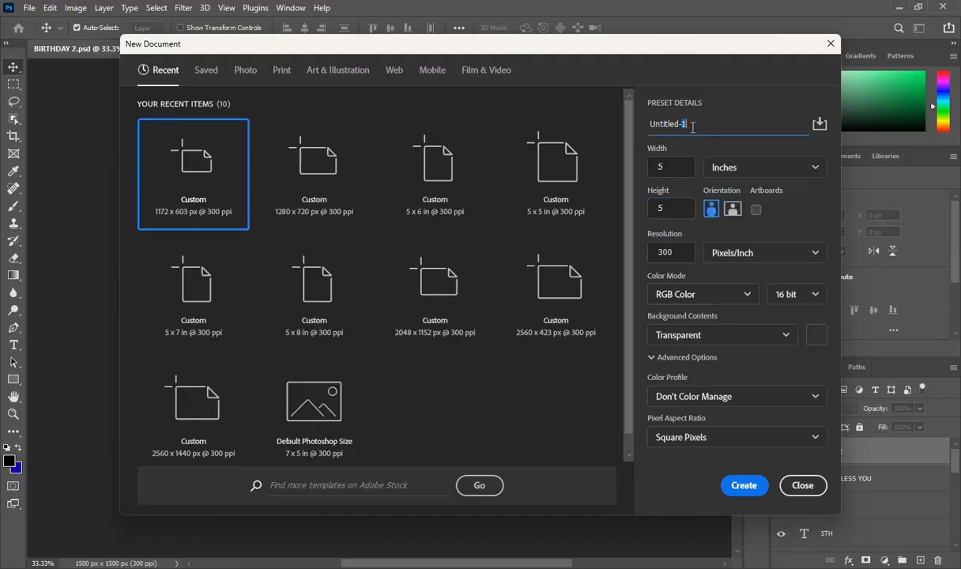
left_click_drag(691, 126, 647, 131)
type("Birthday Flyer")
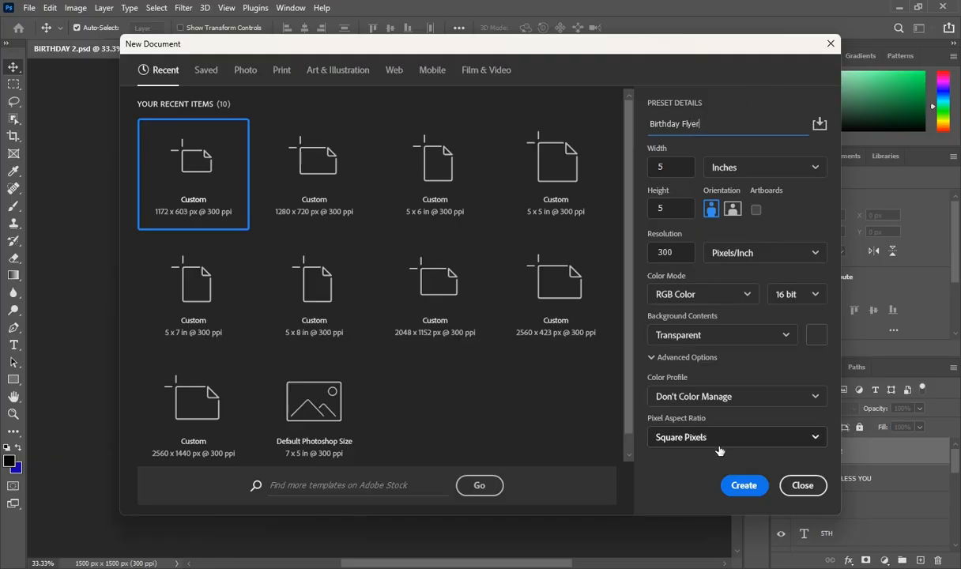
left_click(731, 485)
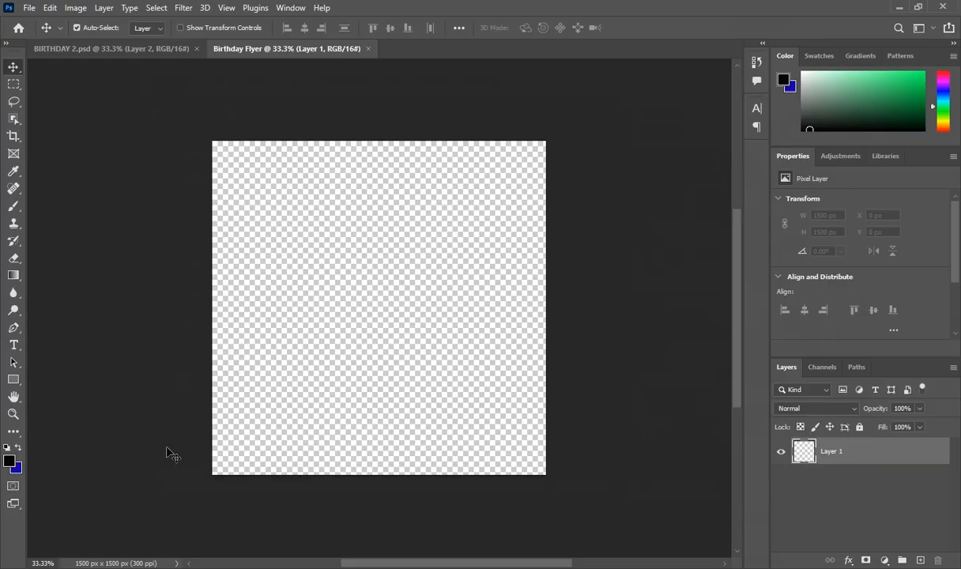
Step: Swap the foreground and background colors and add a gradient fill layer with the purple-to-black Foreground to Background preset
key("x")
left_click(884, 560)
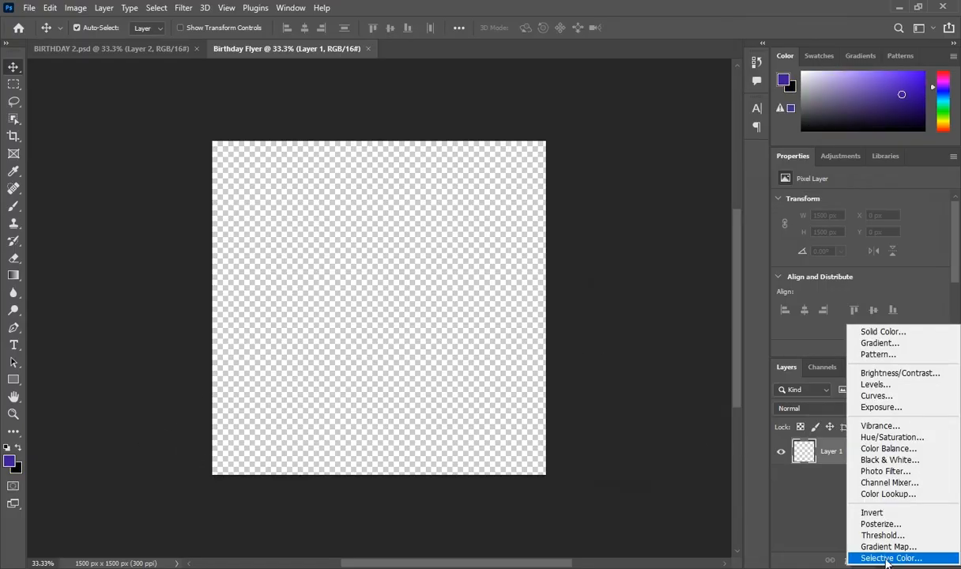
left_click(879, 343)
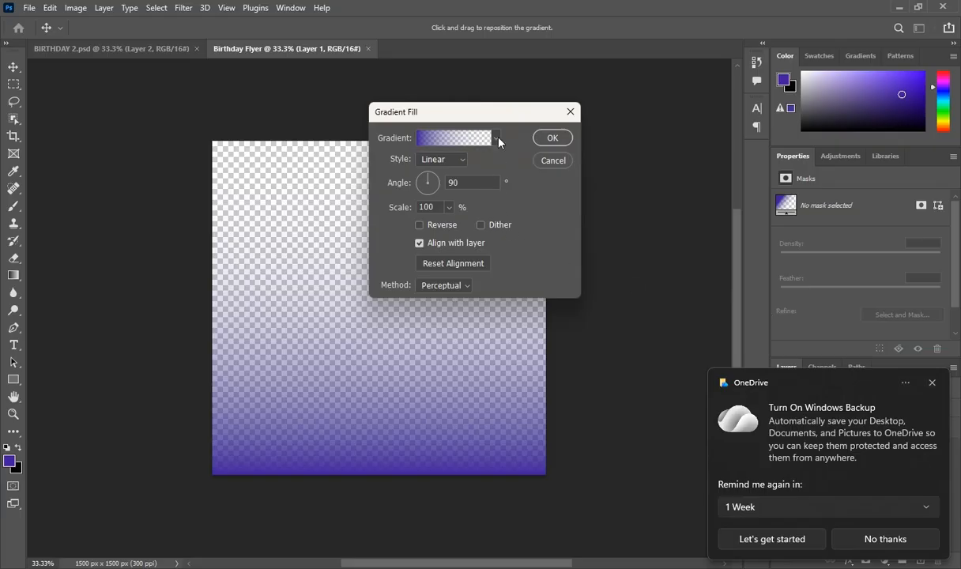
left_click(932, 382)
left_click(496, 138)
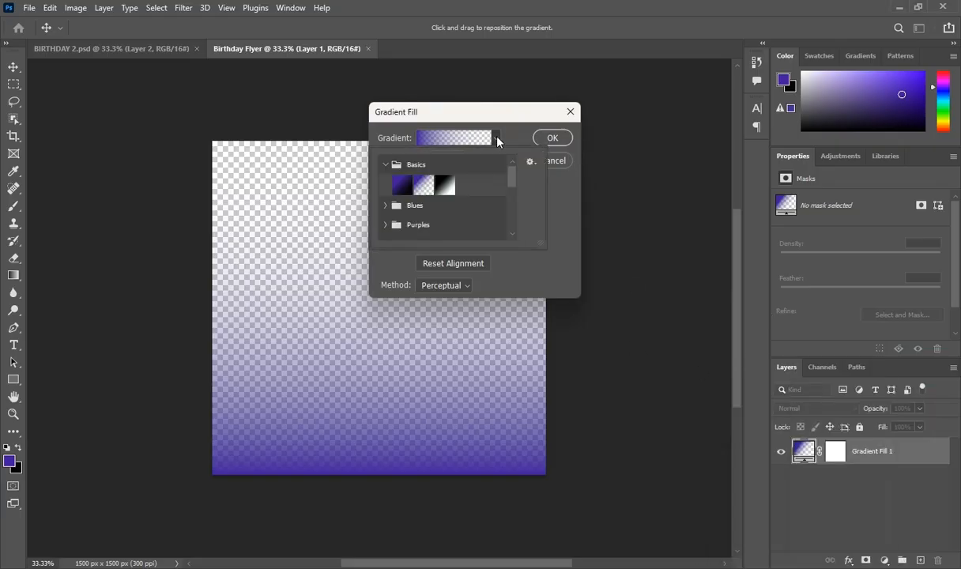
left_click(399, 185)
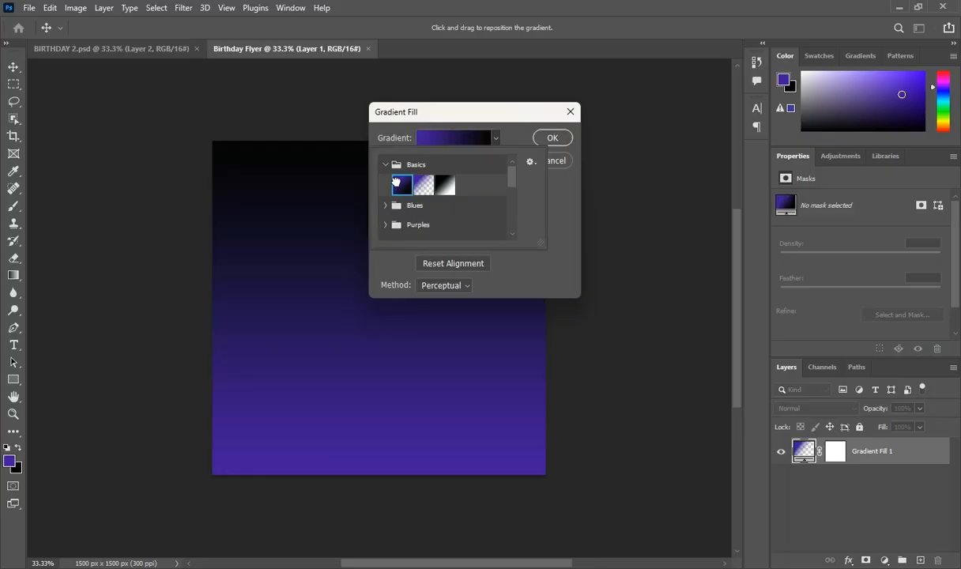
left_click(550, 157)
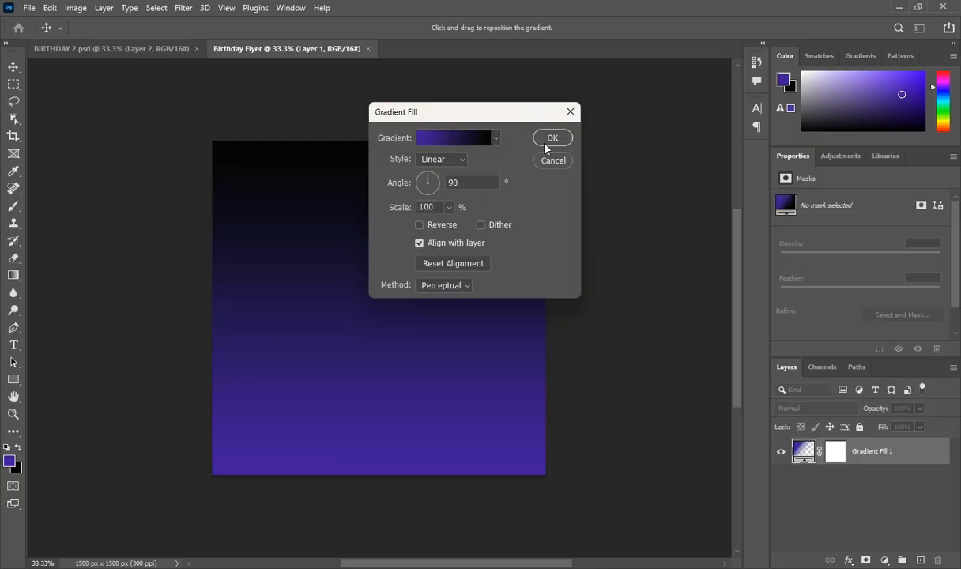
Step: Use 431d9c for the gradient's starting color stop and 050505 for its ending stop, and accept the gradient
left_click(452, 139)
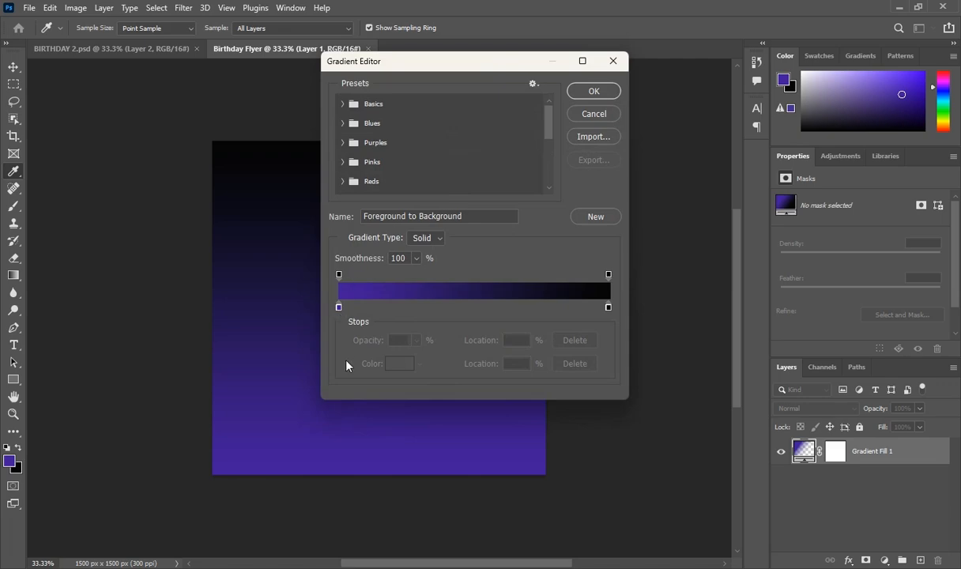
left_click(339, 307)
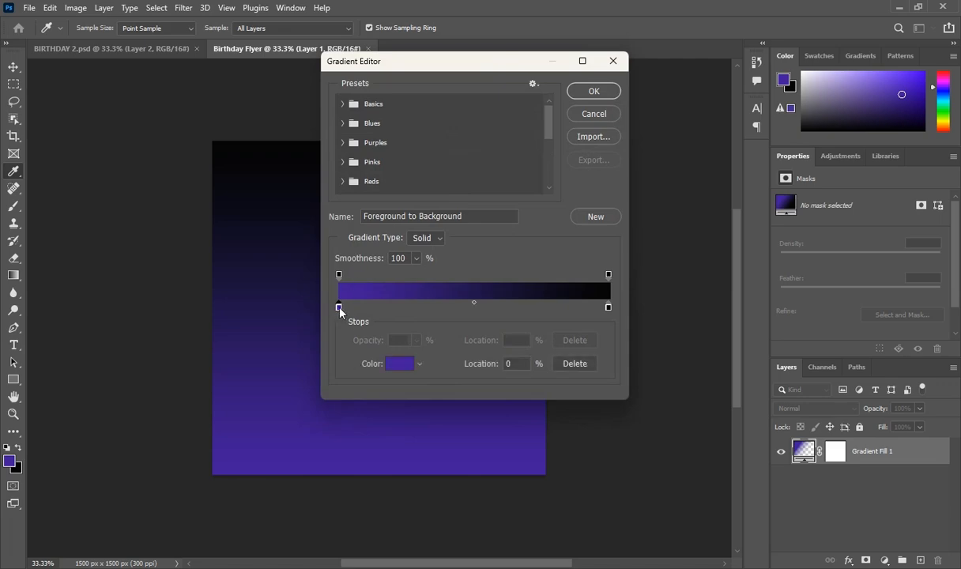
left_click(392, 369)
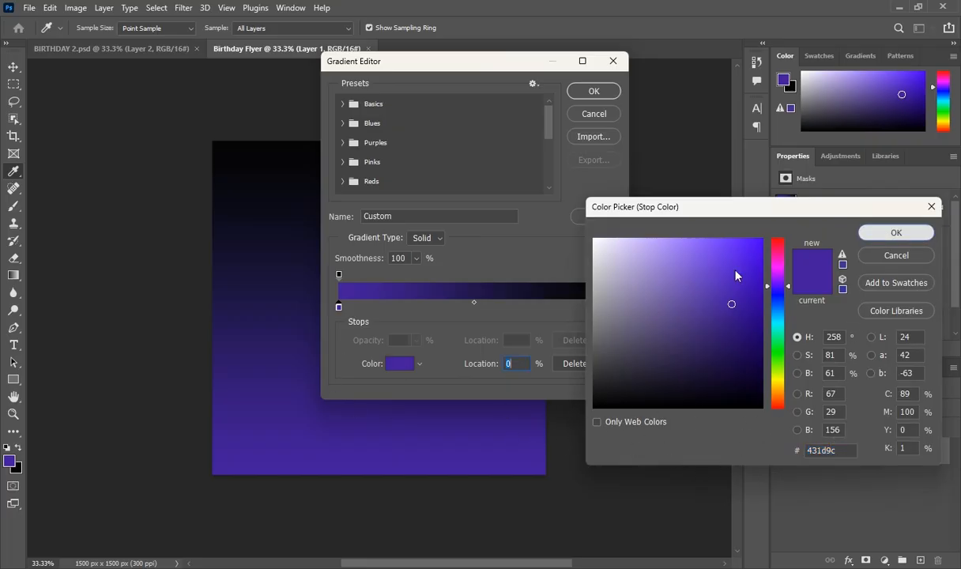
key("Return")
left_click(607, 307)
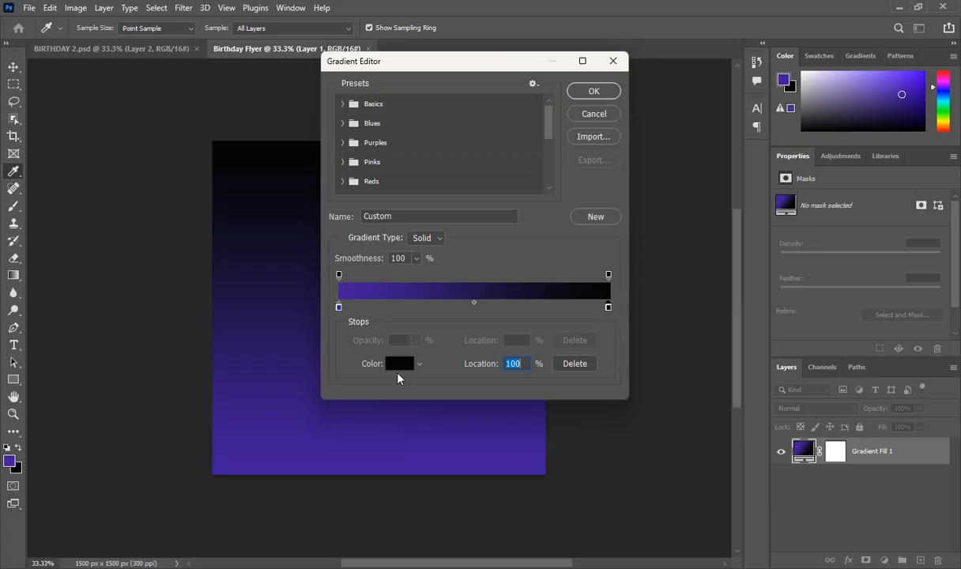
left_click(398, 365)
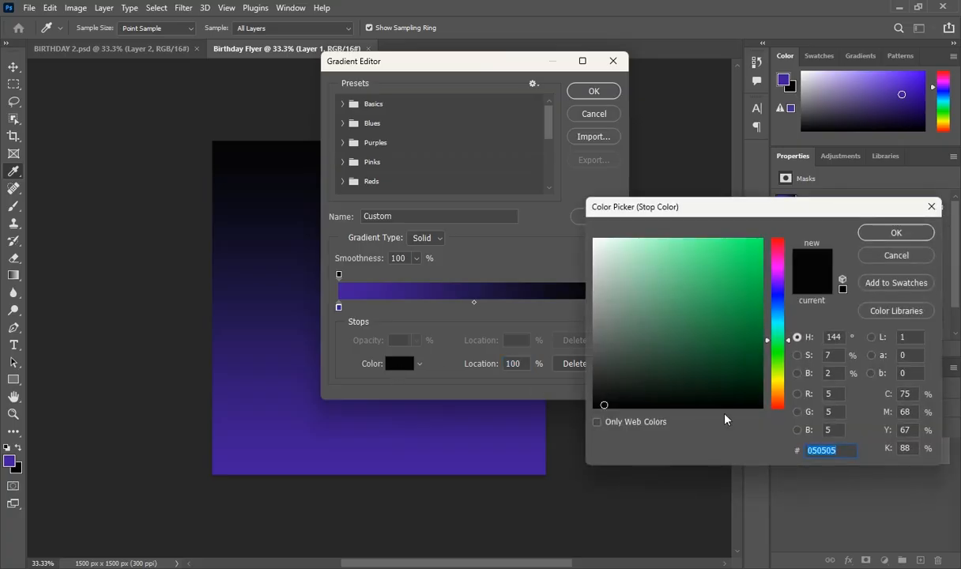
left_click(880, 235)
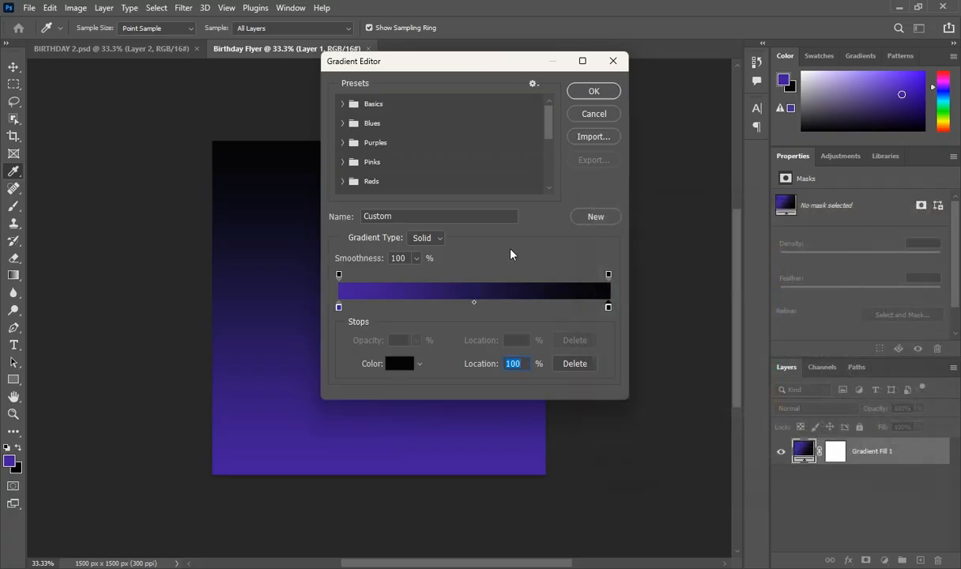
left_click(594, 91)
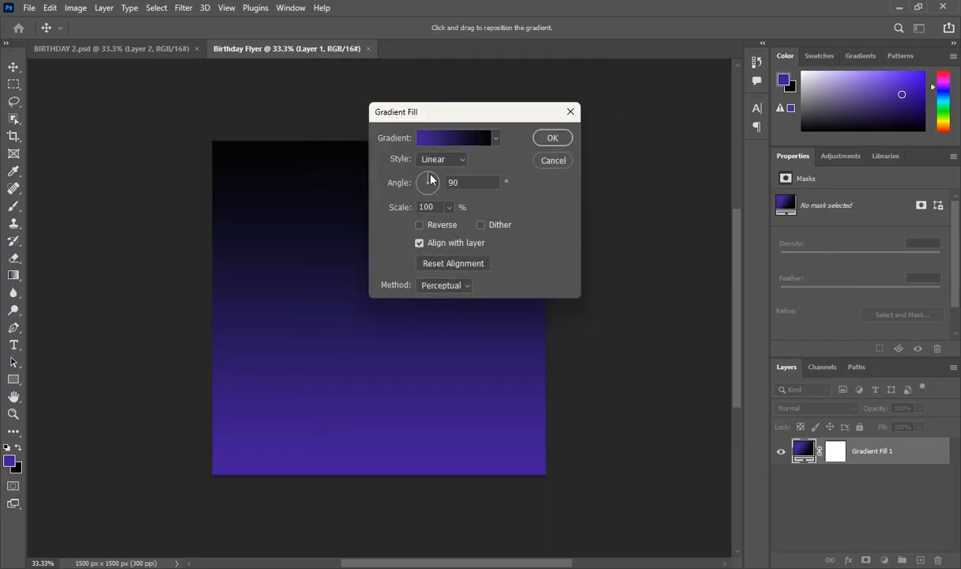
Step: Rotate the linear gradient to an angle of about -130° and apply the gradient fill
left_click_drag(430, 178, 410, 186)
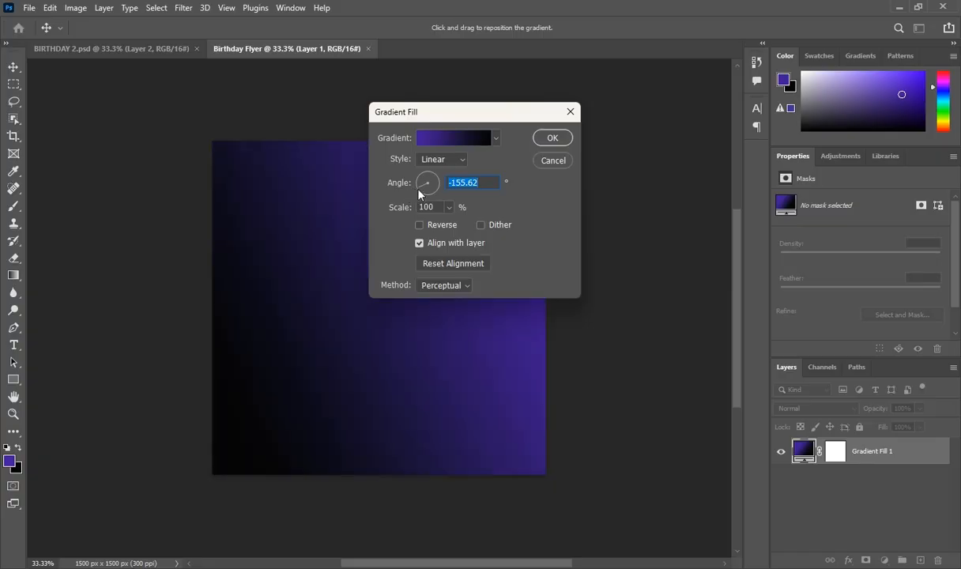
left_click_drag(418, 190, 420, 194)
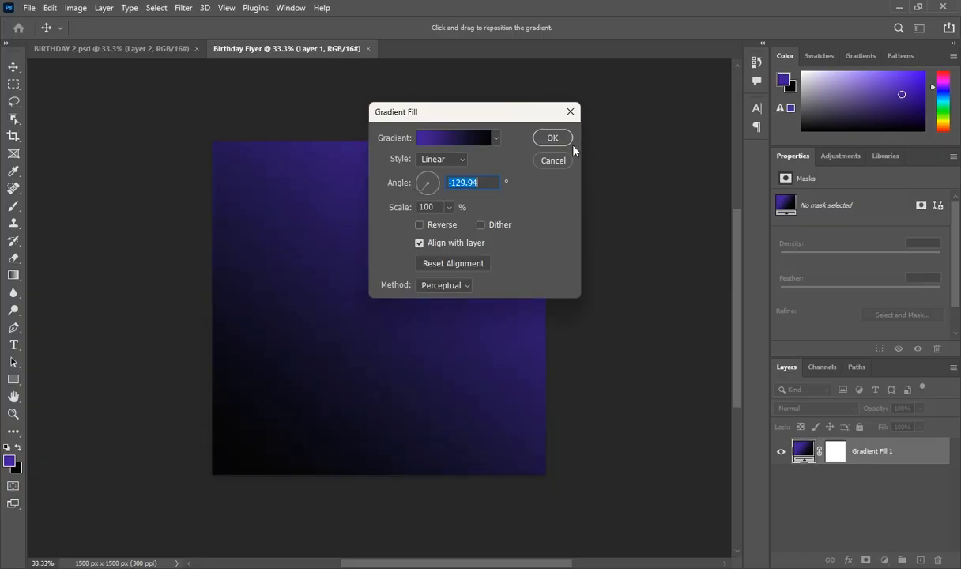
left_click(552, 138)
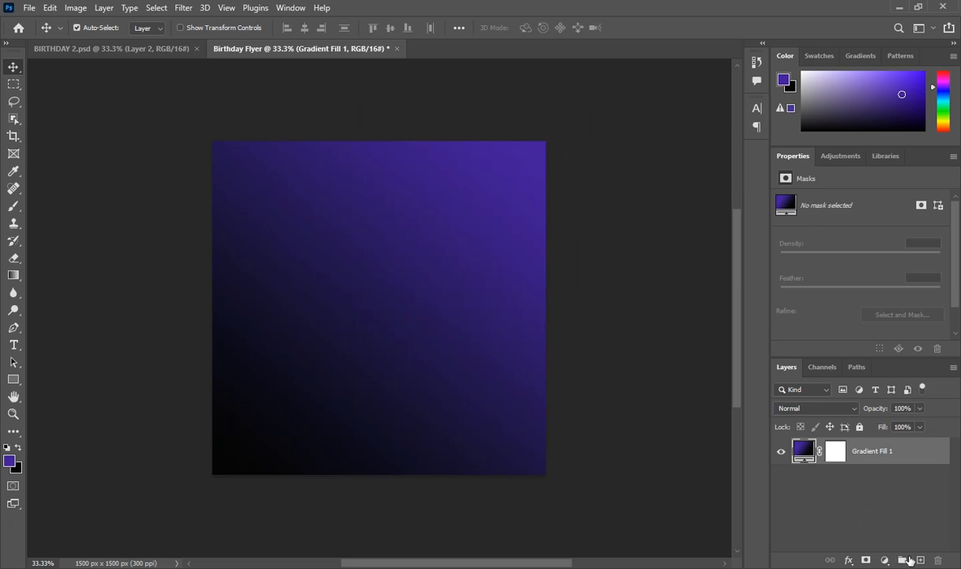
Step: Add a new layer, place a text insertion point in the canvas's upper area and set the text color to white
left_click(920, 559)
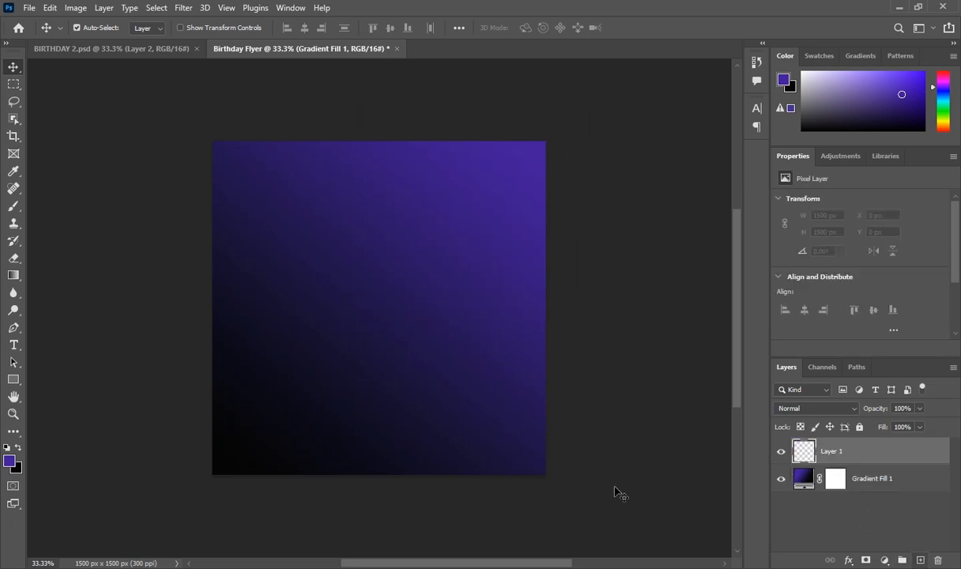
left_click(14, 345)
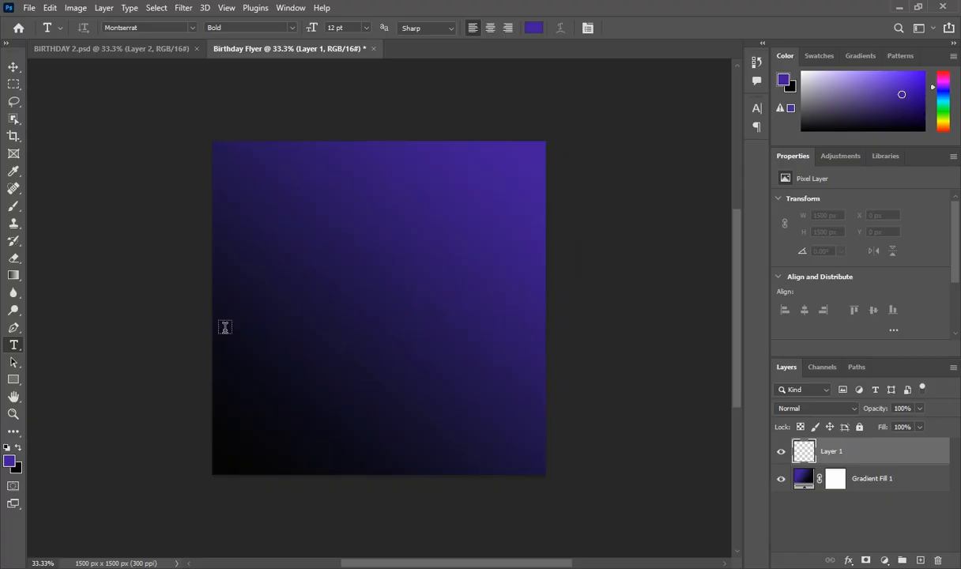
left_click(310, 227)
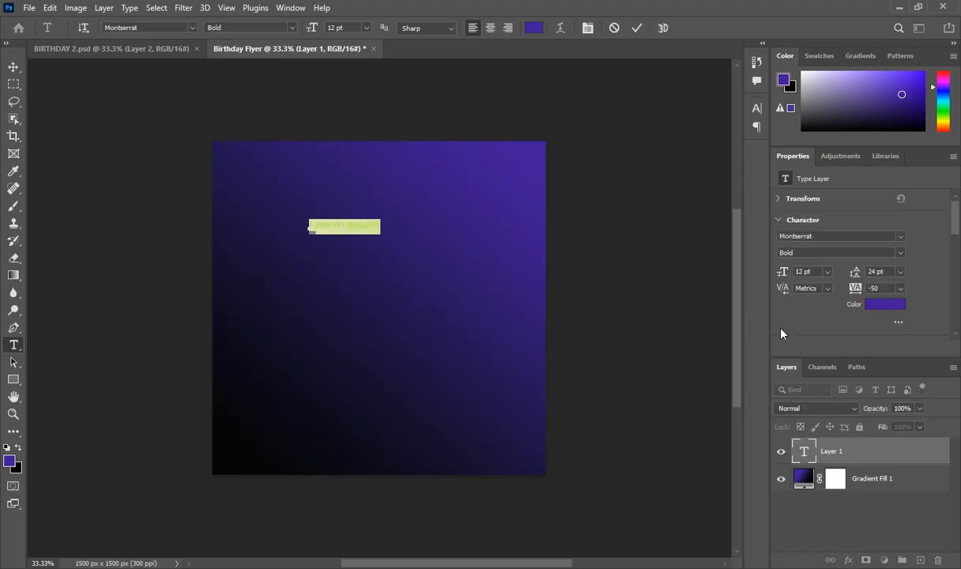
left_click(874, 309)
left_click_drag(612, 265, 585, 252)
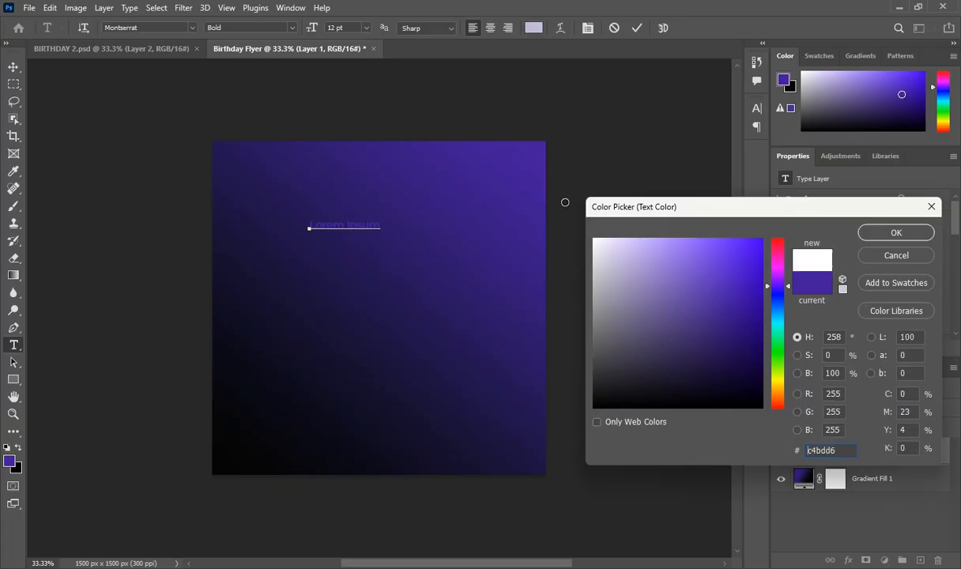
left_click(877, 235)
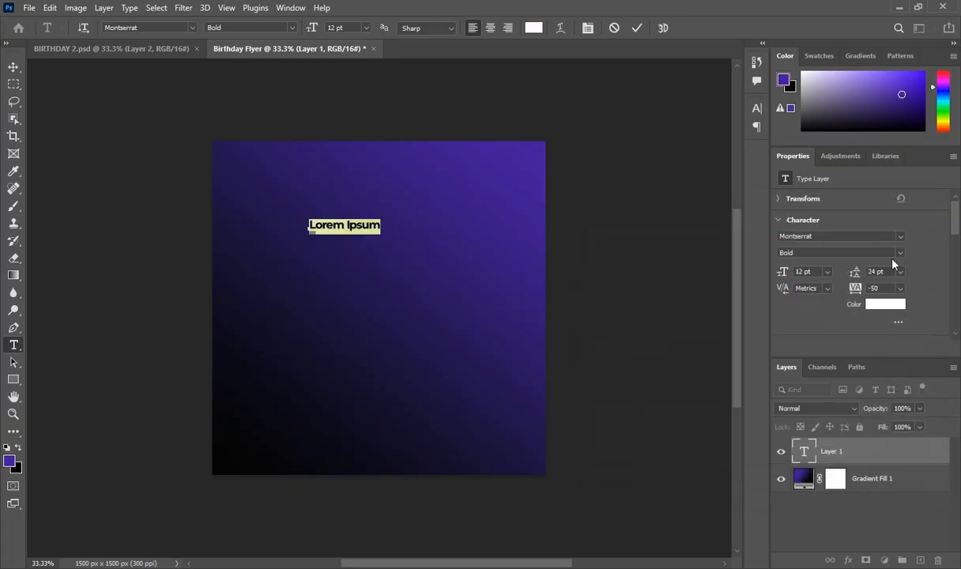
Step: Set the Montserrat text to the Black style at 72 pt
left_click(901, 253)
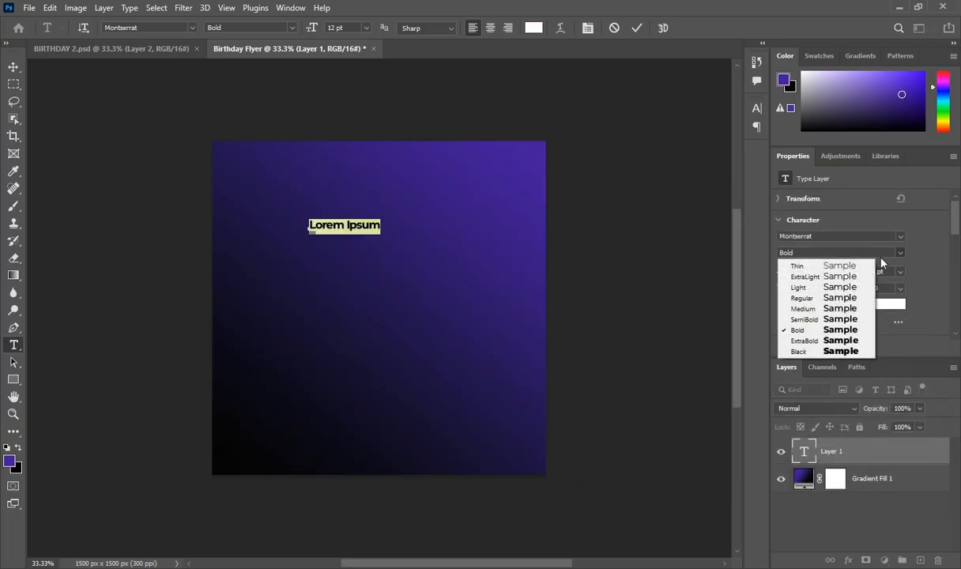
left_click(798, 342)
left_click(826, 271)
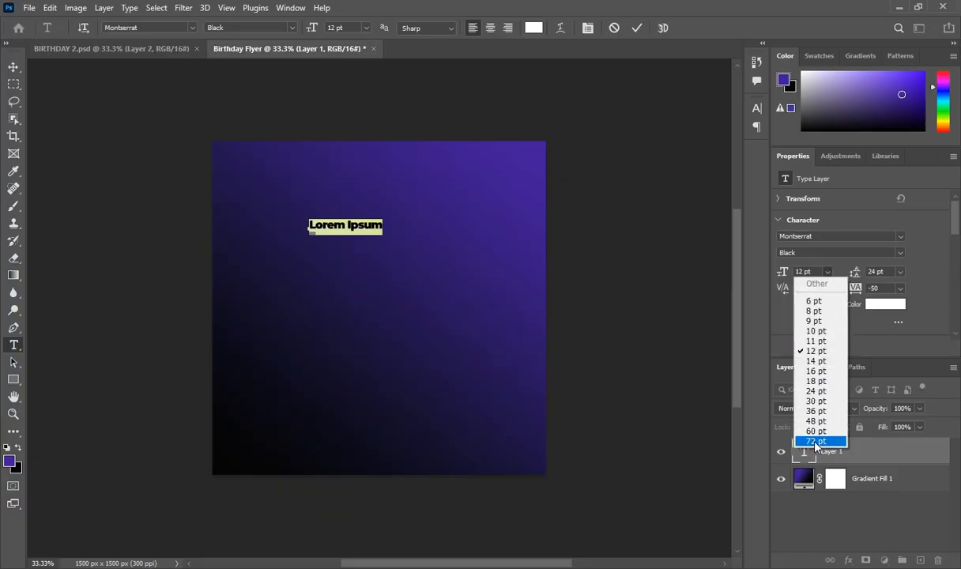
left_click(816, 441)
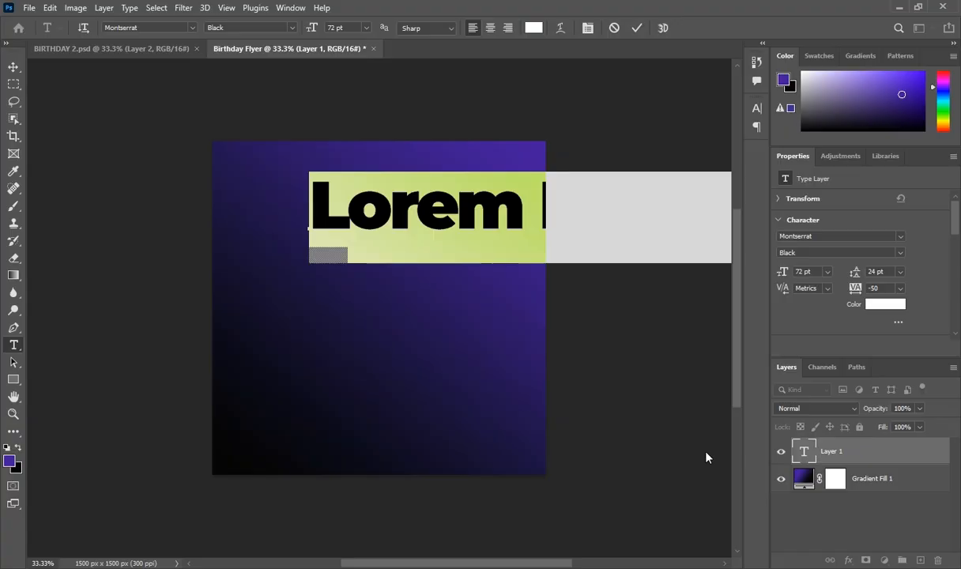
Step: Enter HBD as the text and shift it slightly down on the canvas
type("HB")
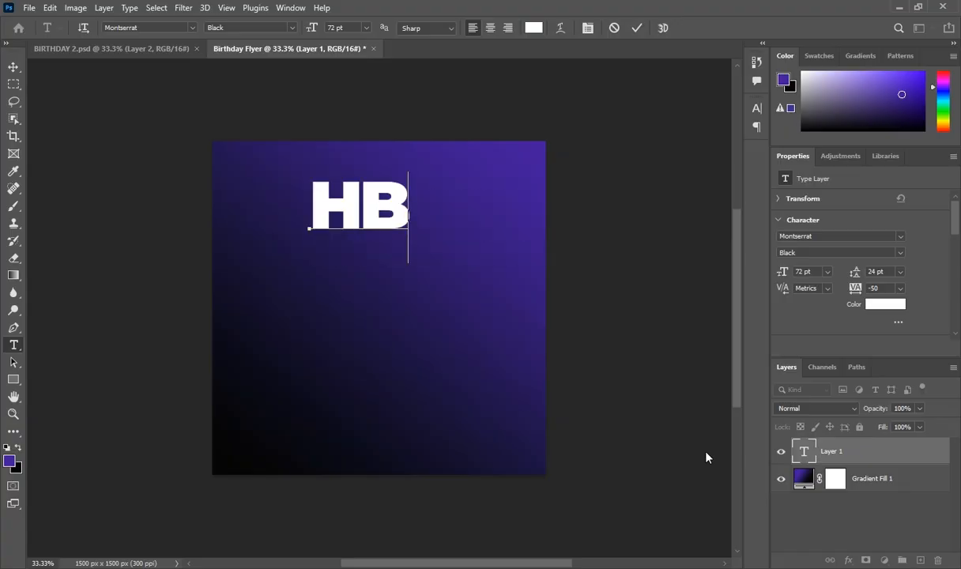
type("D")
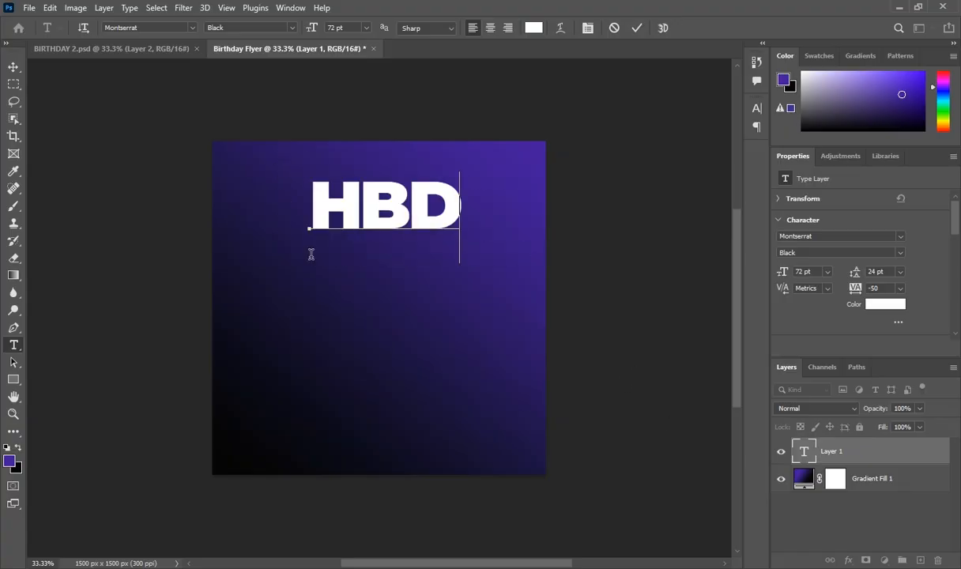
left_click_drag(380, 299, 382, 307)
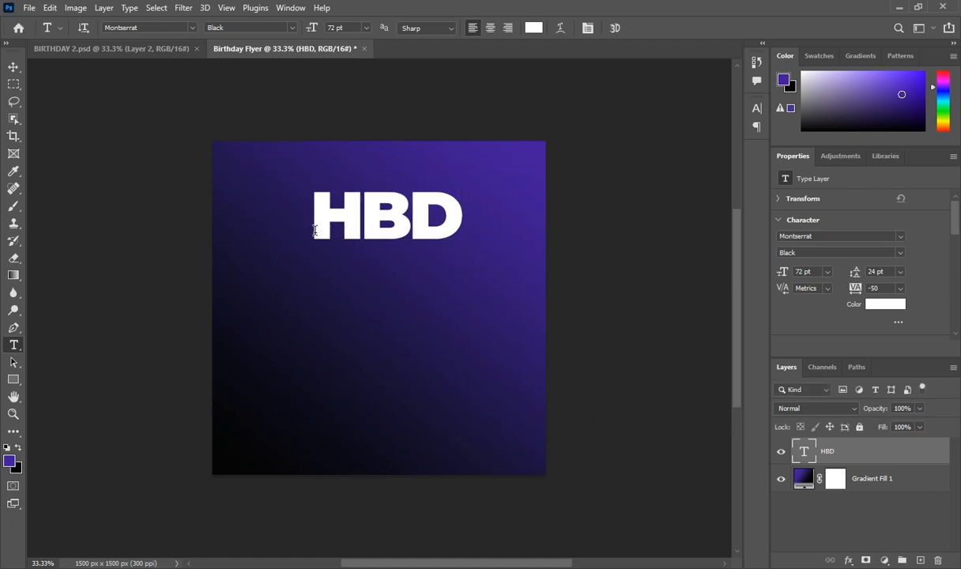
Step: Recolor the whole HBD text to the purple #3b12aa
left_click_drag(310, 227, 467, 236)
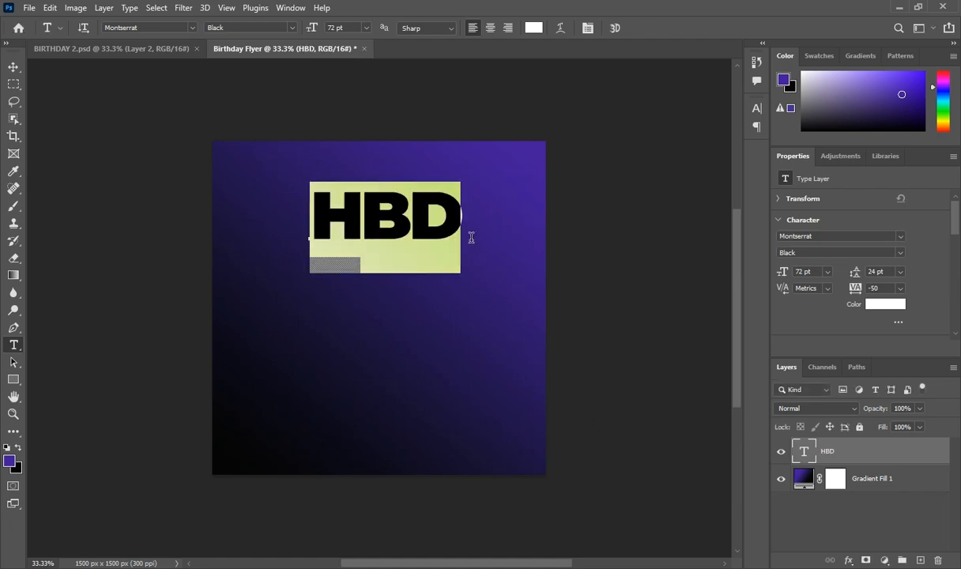
left_click(885, 303)
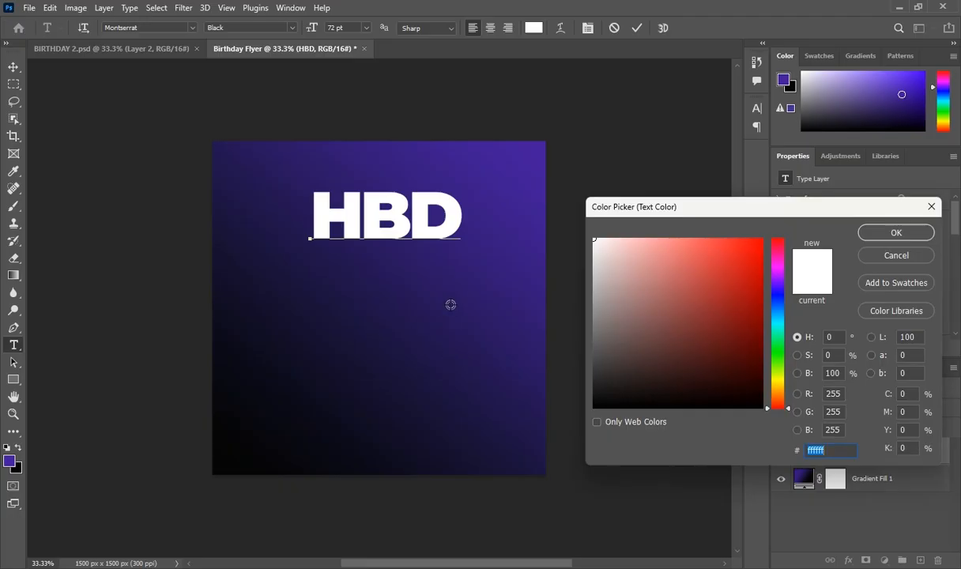
left_click(504, 274)
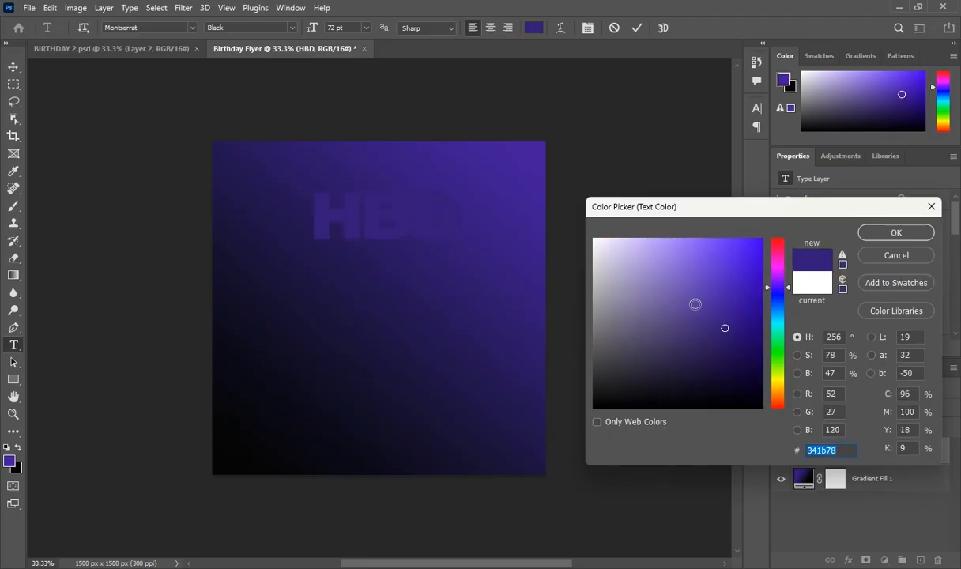
left_click(736, 302)
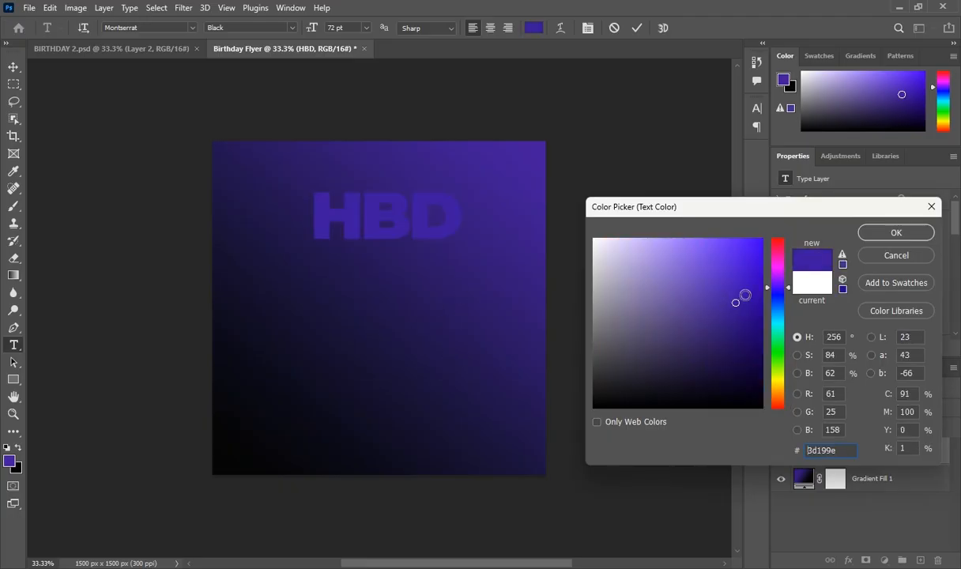
left_click(744, 295)
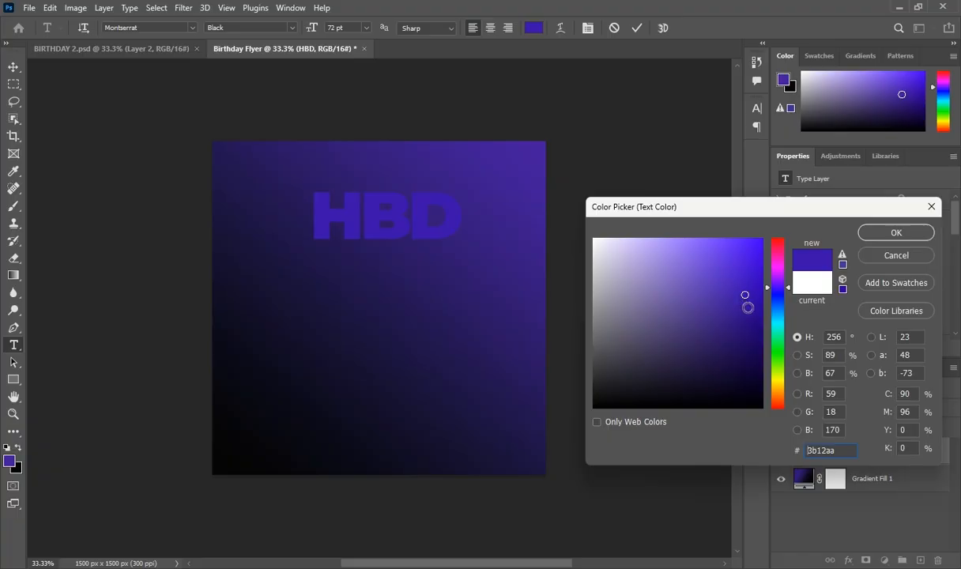
left_click(901, 233)
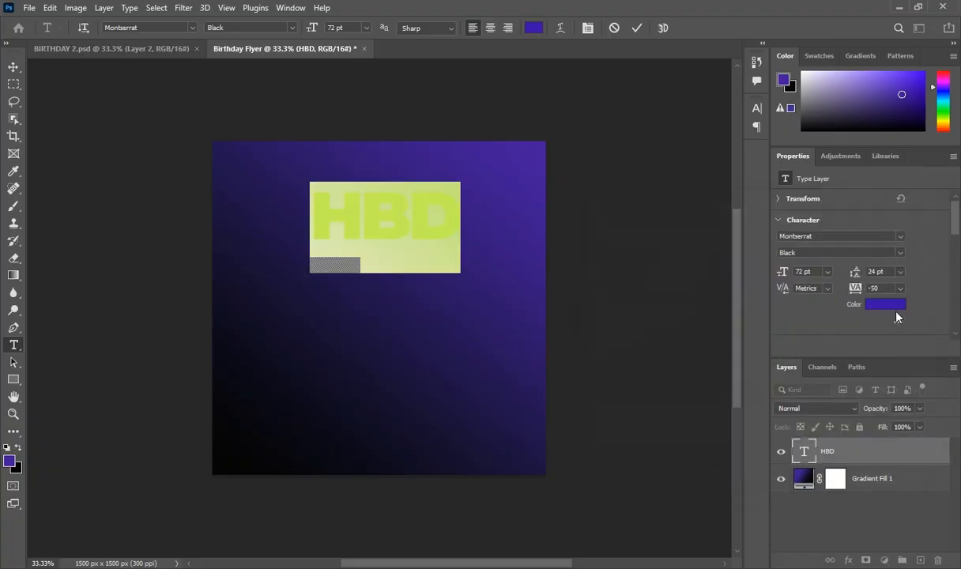
Step: Duplicate the HBD text layer three times, moving each copy directly below the previous one to form an evenly spaced vertical stack
left_click(865, 448)
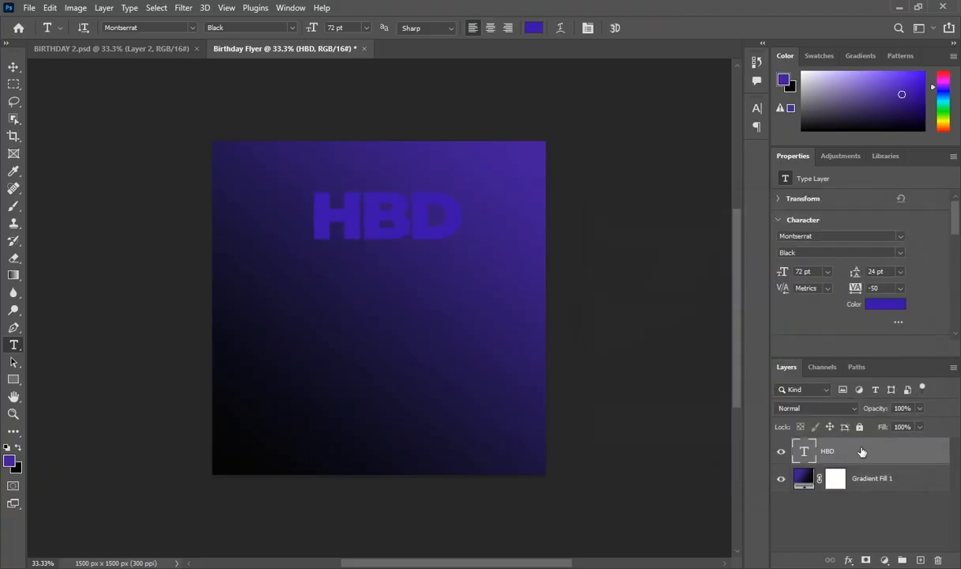
key("ctrl+j")
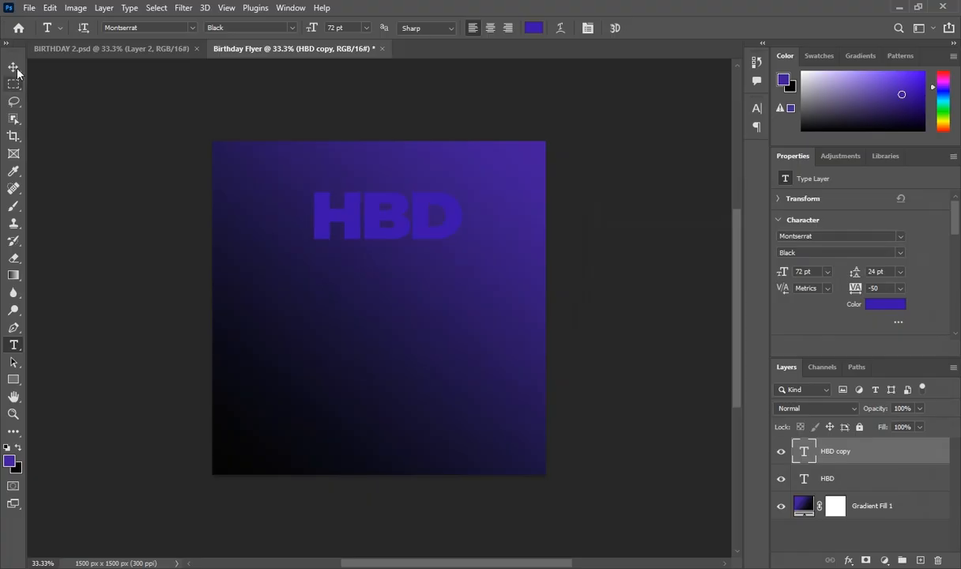
left_click(15, 69)
left_click_drag(371, 227, 373, 279)
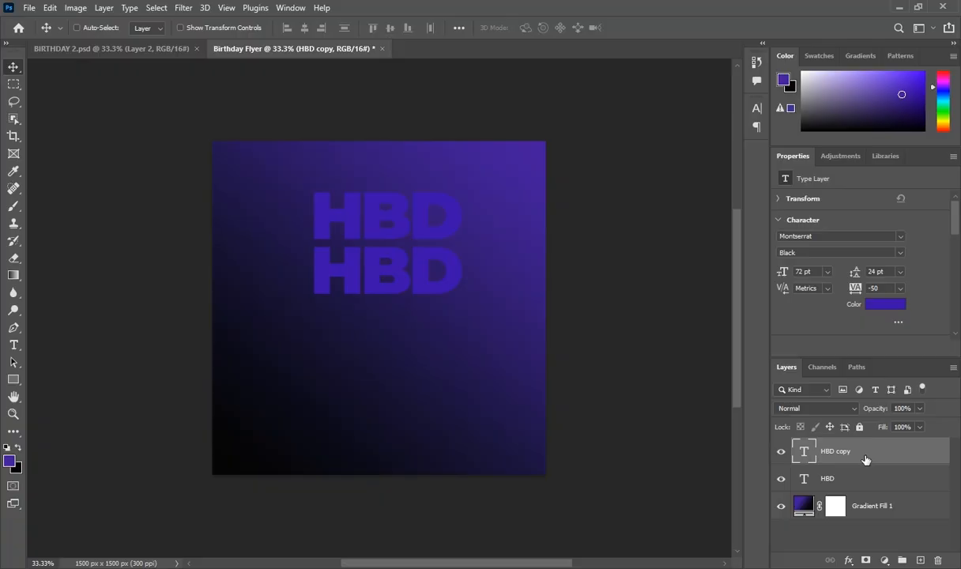
key("ctrl+j")
left_click_drag(403, 276, 400, 323)
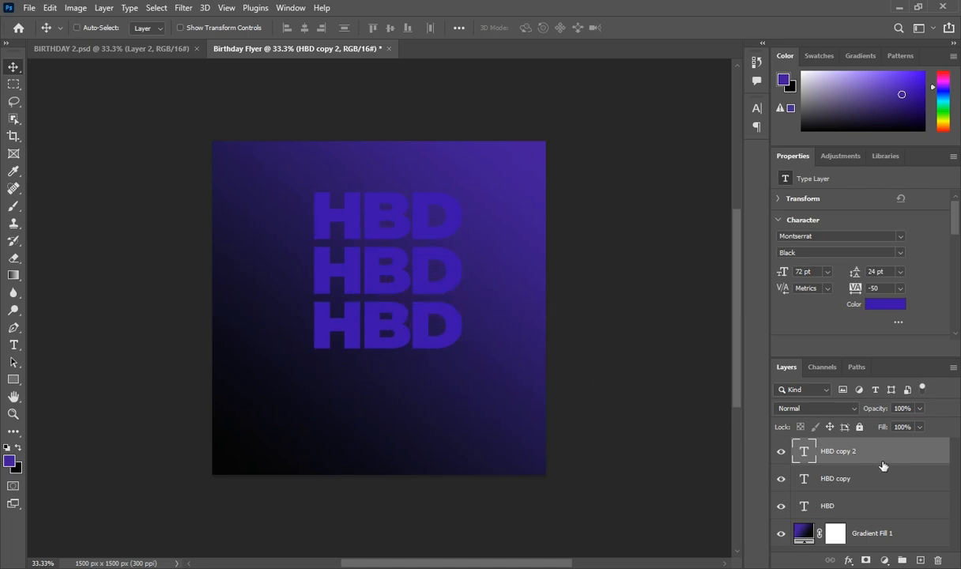
key("ctrl+j")
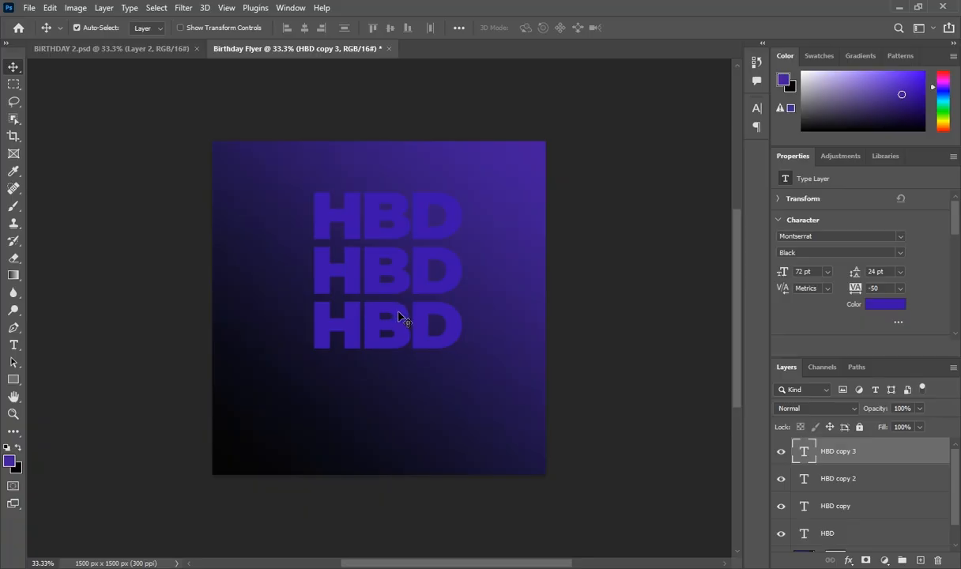
left_click_drag(398, 314, 398, 373)
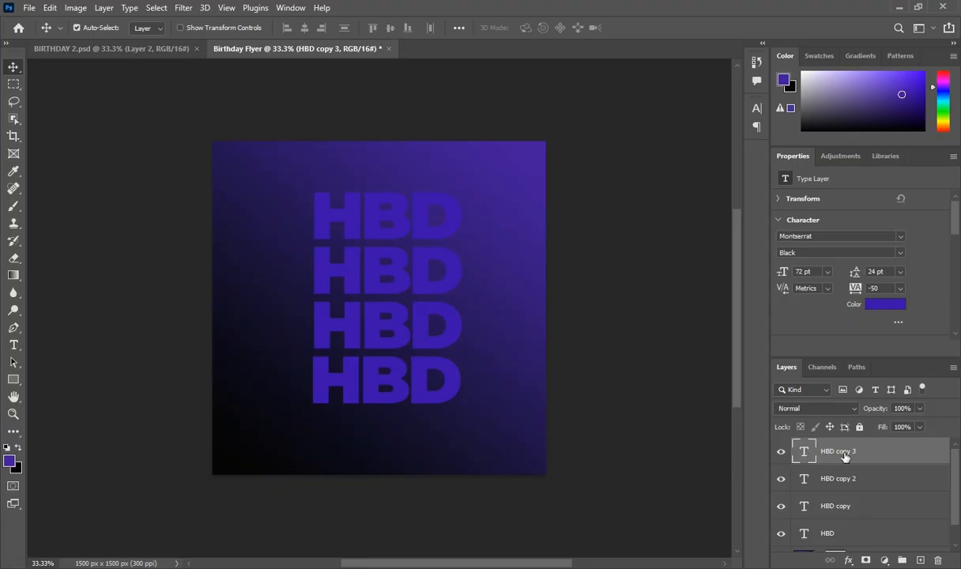
Step: Convert all four HBD text layers together into a single smart object
left_click(830, 538, "shift")
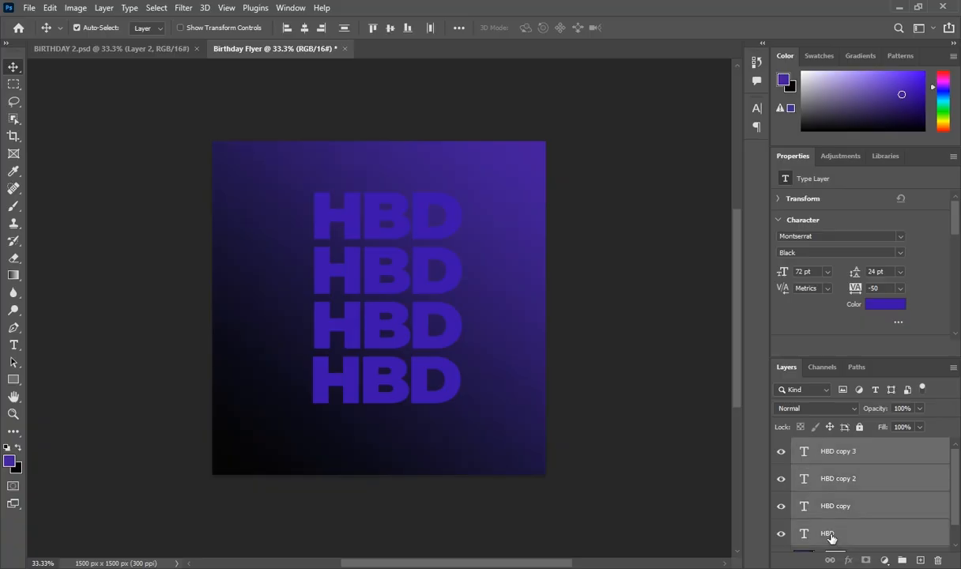
right_click(836, 457)
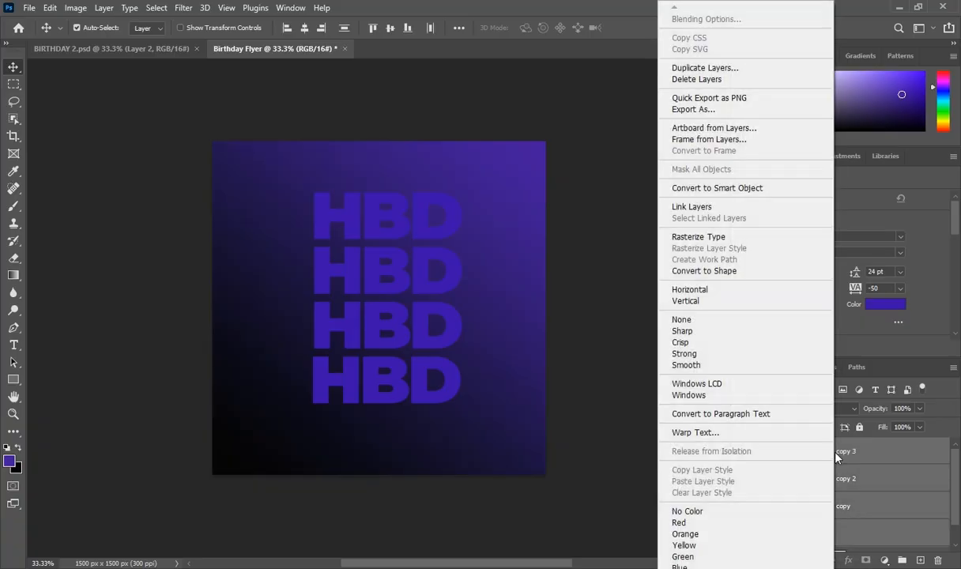
left_click(718, 190)
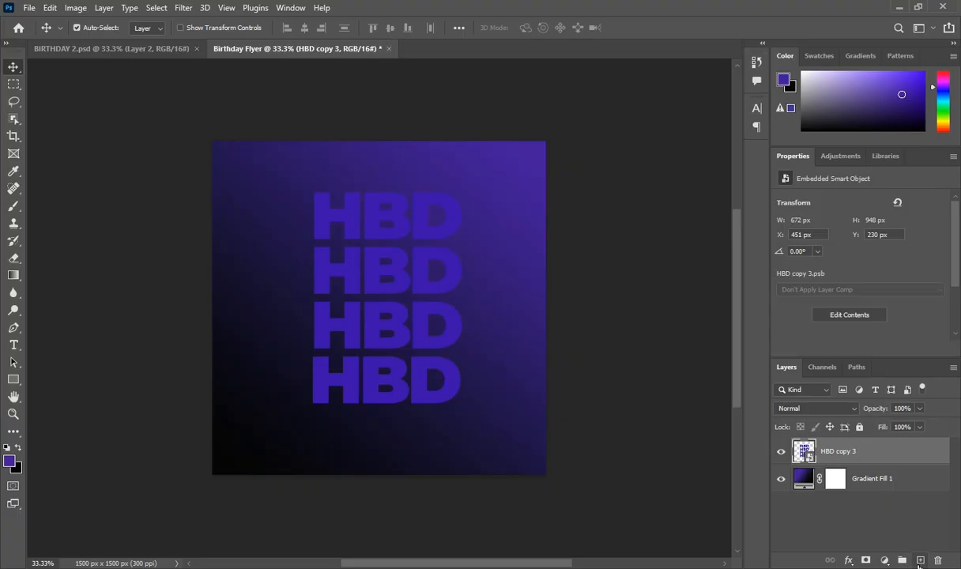
Step: Add a new layer, start a text line beside the uppermost HBD and set its font size to 8 pt
left_click(920, 560)
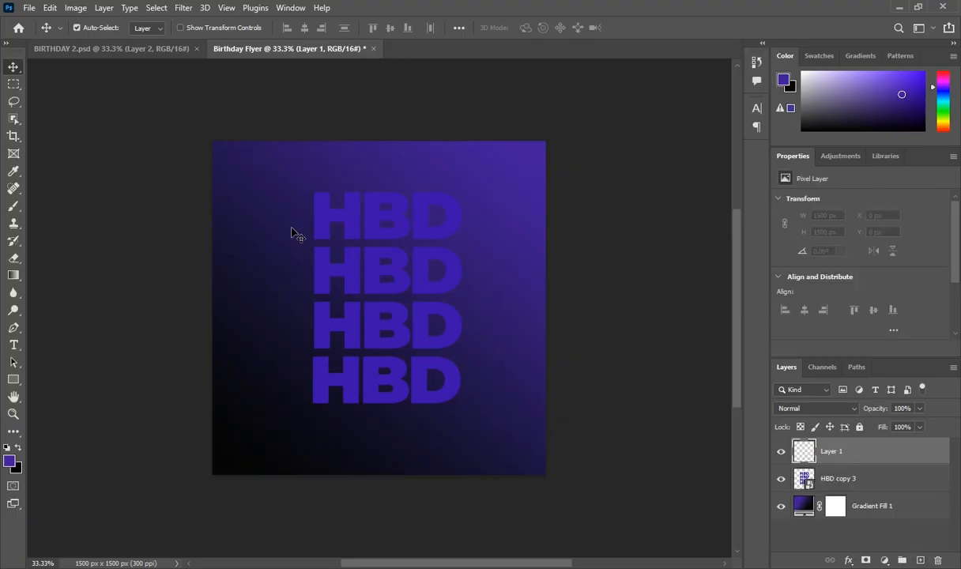
left_click(14, 344)
left_click(282, 211)
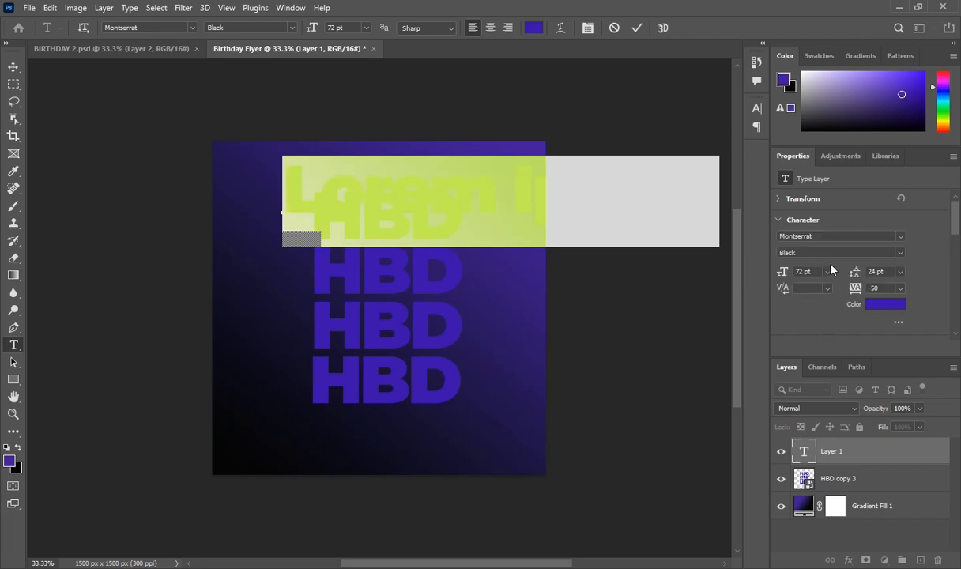
left_click(828, 271)
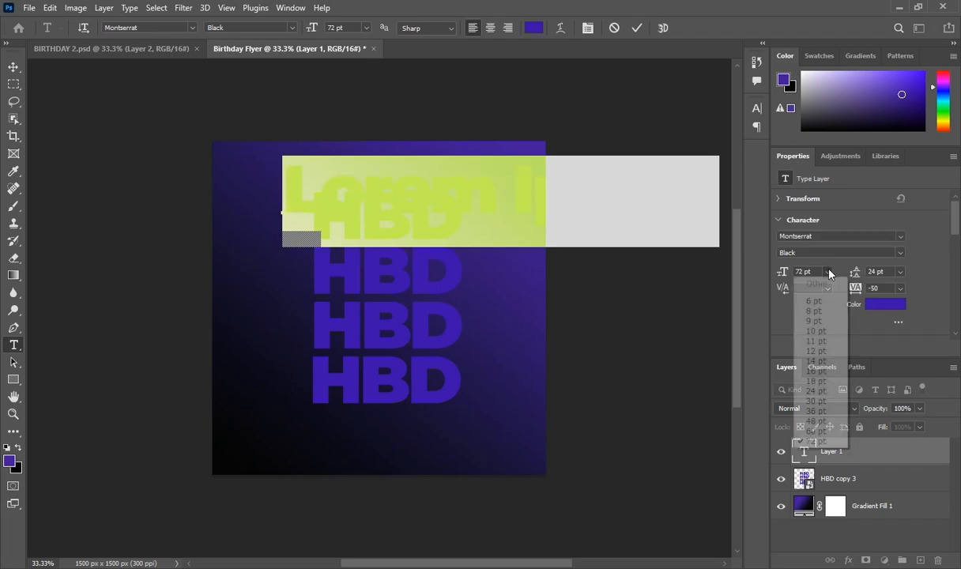
left_click(816, 313)
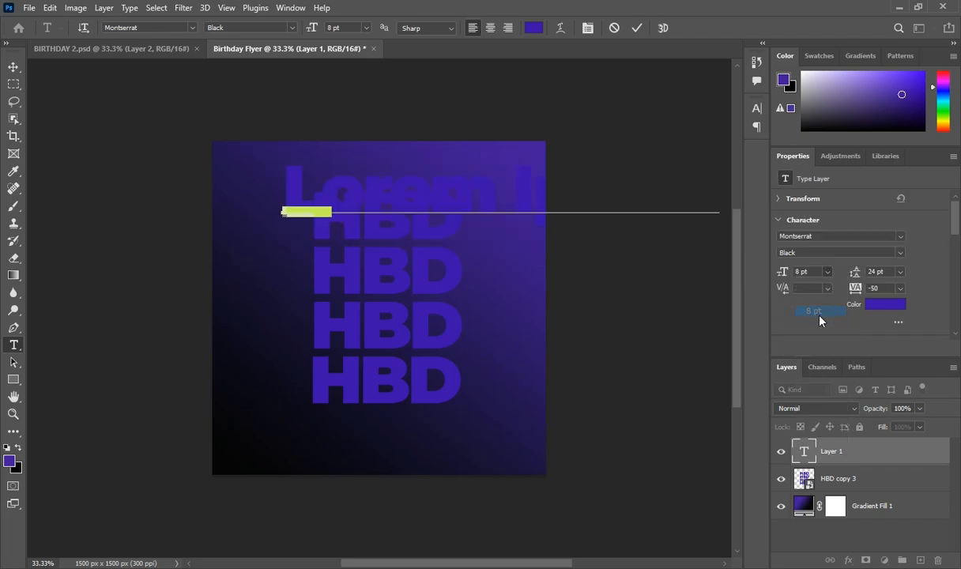
Step: Set the placeholder text's color to white (#ffffff) and its Montserrat style to Medium
left_click(885, 304)
left_click(616, 252)
left_click(594, 239)
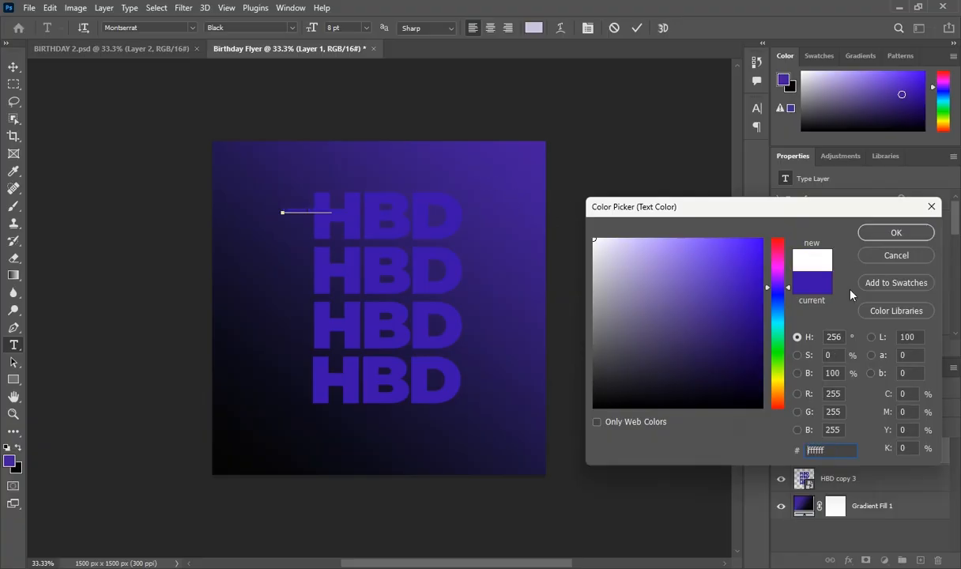
left_click(905, 232)
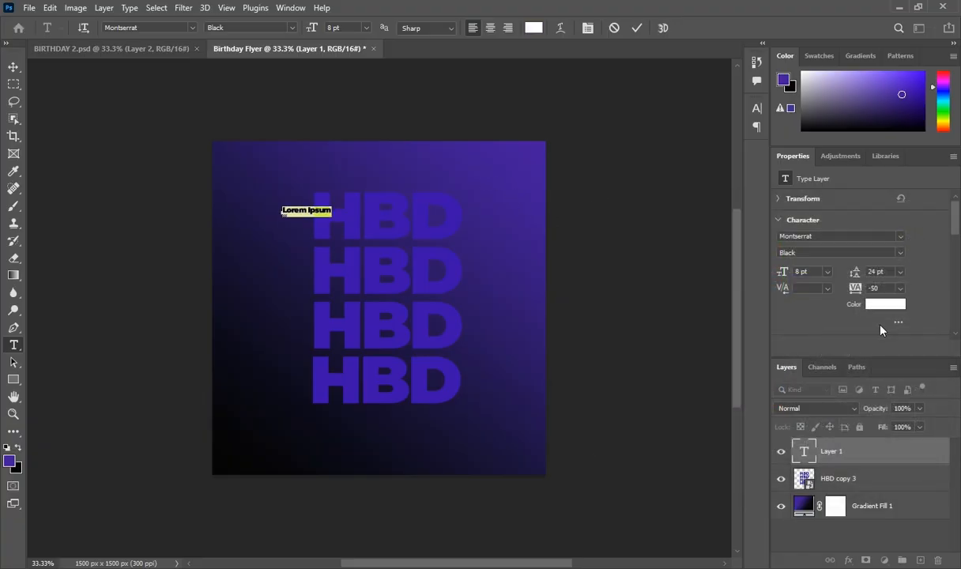
left_click(898, 254)
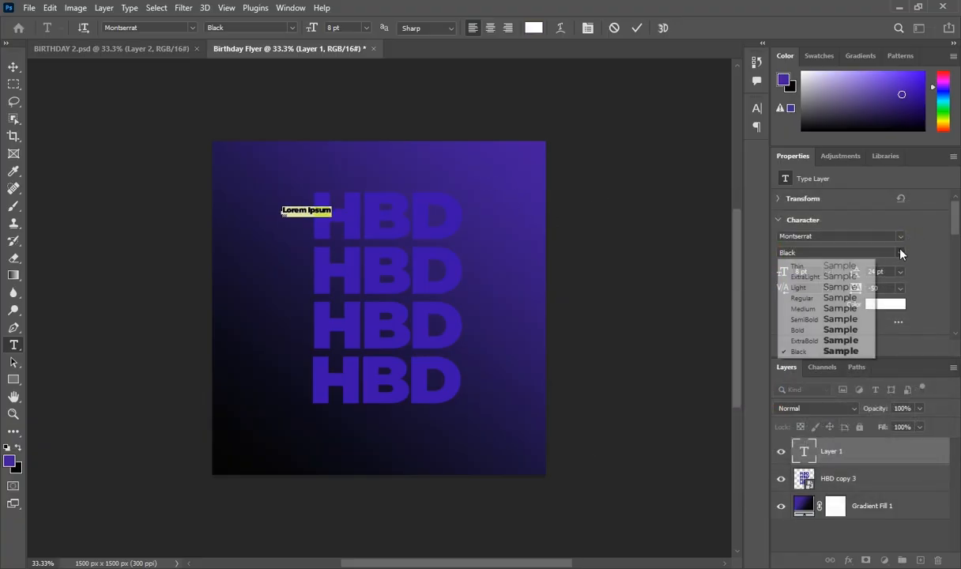
left_click(822, 308)
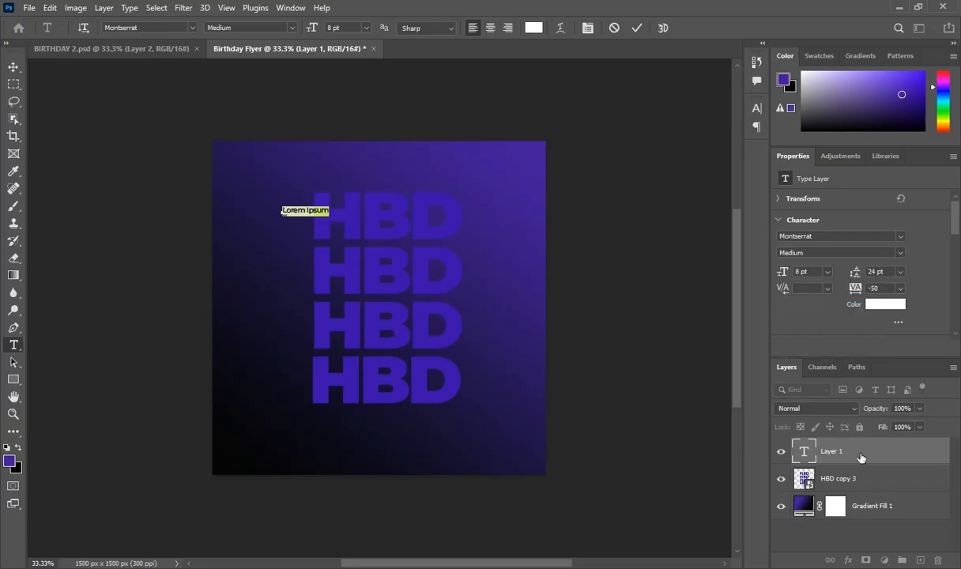
Step: Switch to File Explorer, open message.txt from the Source Files folder, copy the birthday message and return to Photoshop
key("alt+Tab")
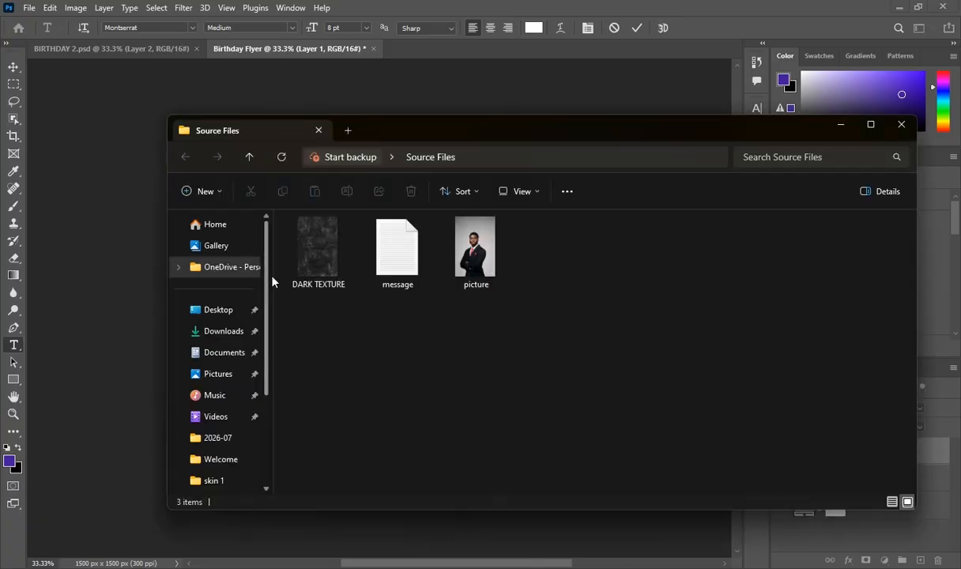
left_click(399, 267)
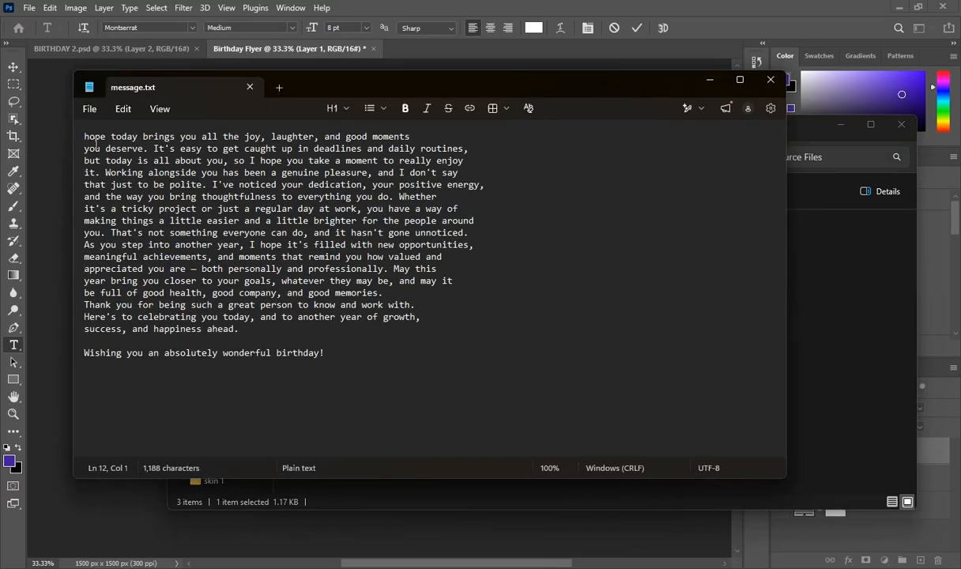
left_click_drag(85, 136, 323, 371)
right_click(318, 233)
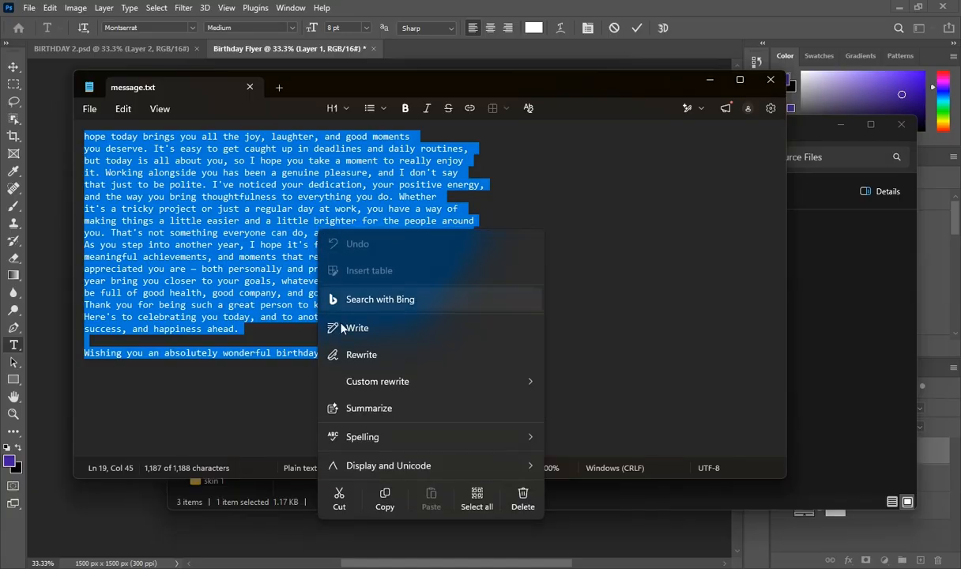
left_click(379, 499)
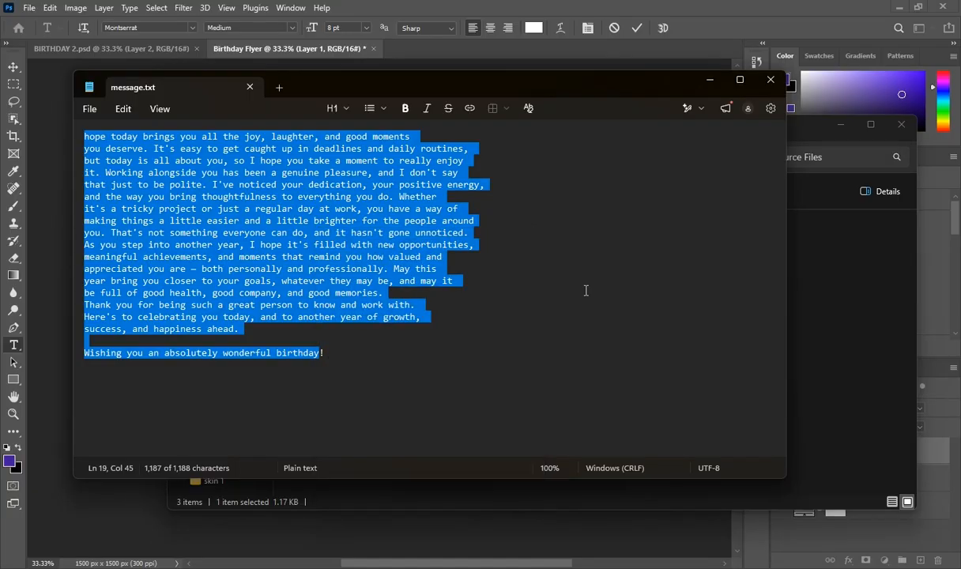
left_click(710, 80)
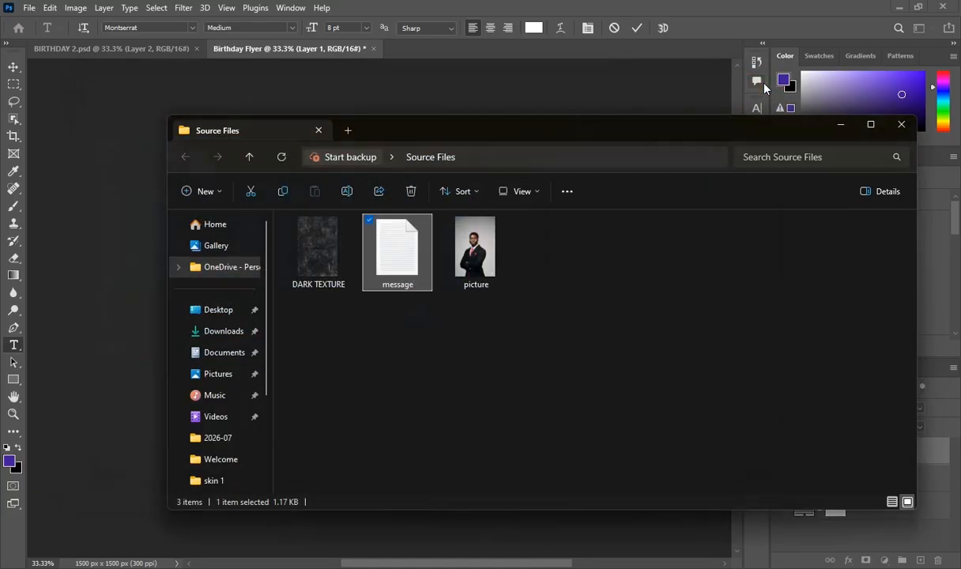
left_click(844, 130)
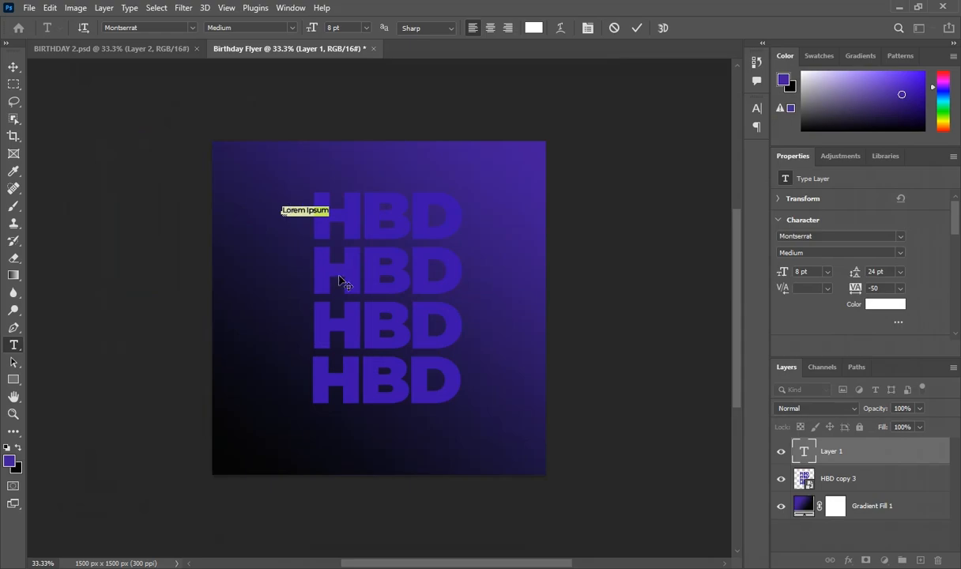
Step: Paste the copied birthday message in place of the placeholder text and set its leading to 8 pt
key("ctrl+v")
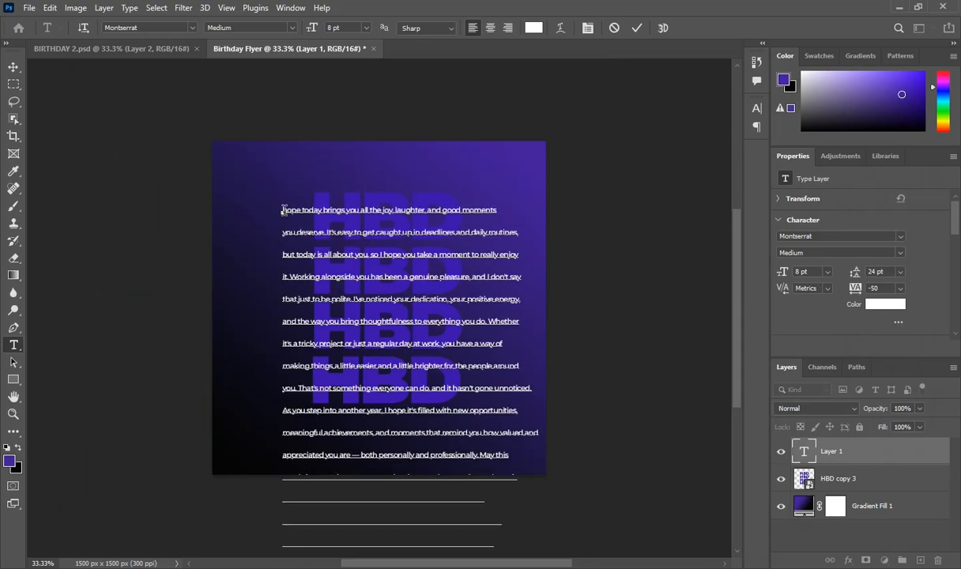
left_click_drag(282, 210, 521, 558)
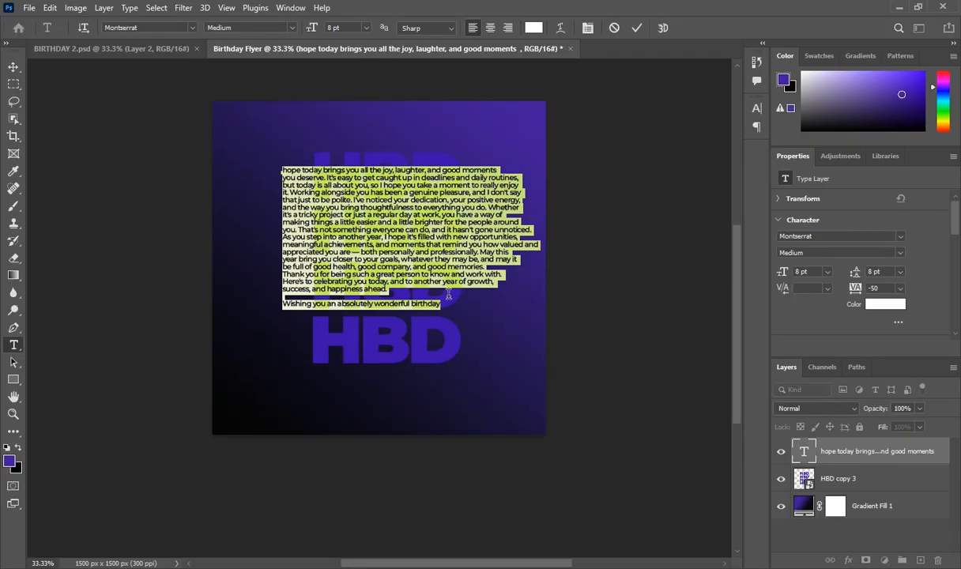
Step: Change the whole birthday message to all caps and move it up and left so it starts near the canvas's left edge
key("ctrl")
key("ctrl+shift+k")
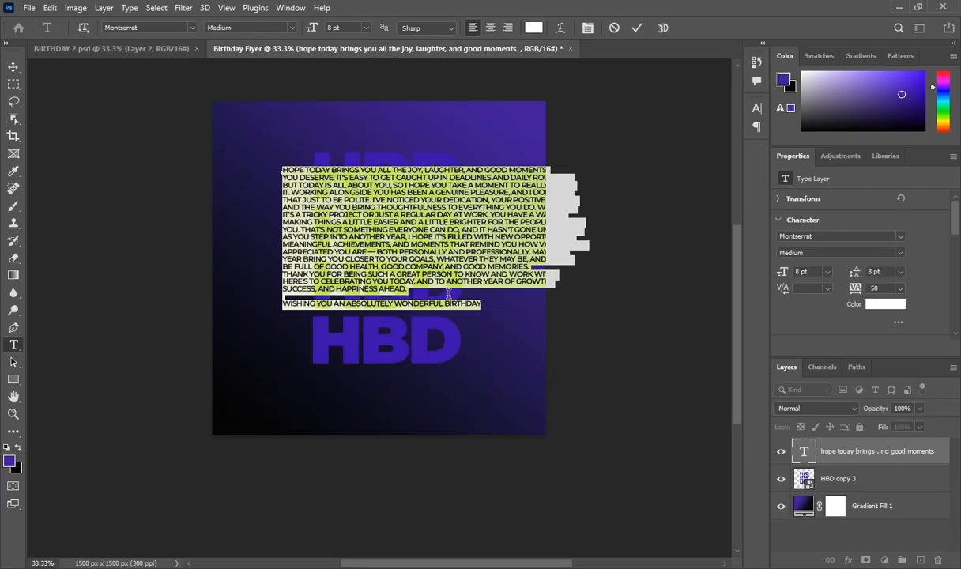
left_click_drag(403, 381, 365, 366)
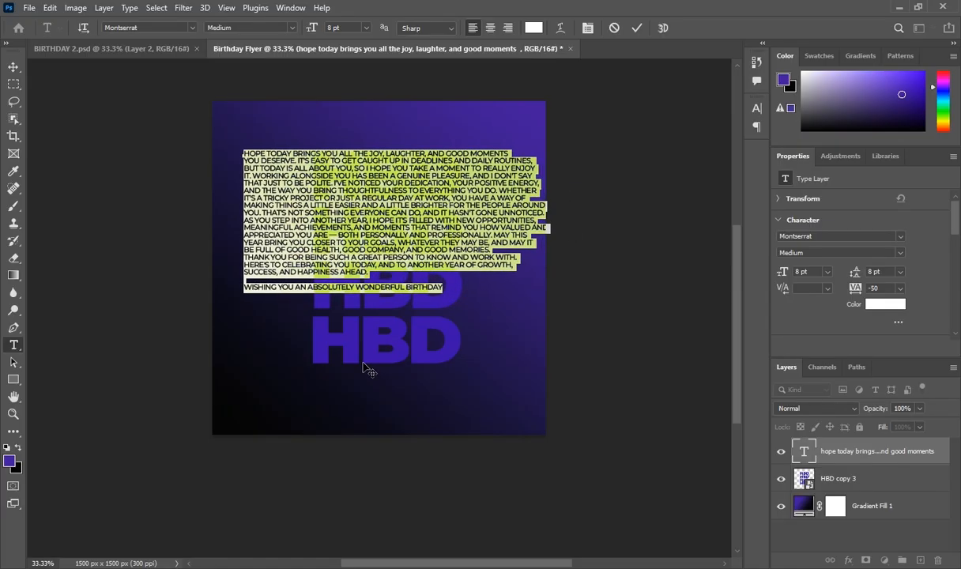
Step: Set the birthday message's font size to 7 pt
left_click(825, 275)
left_click(814, 305)
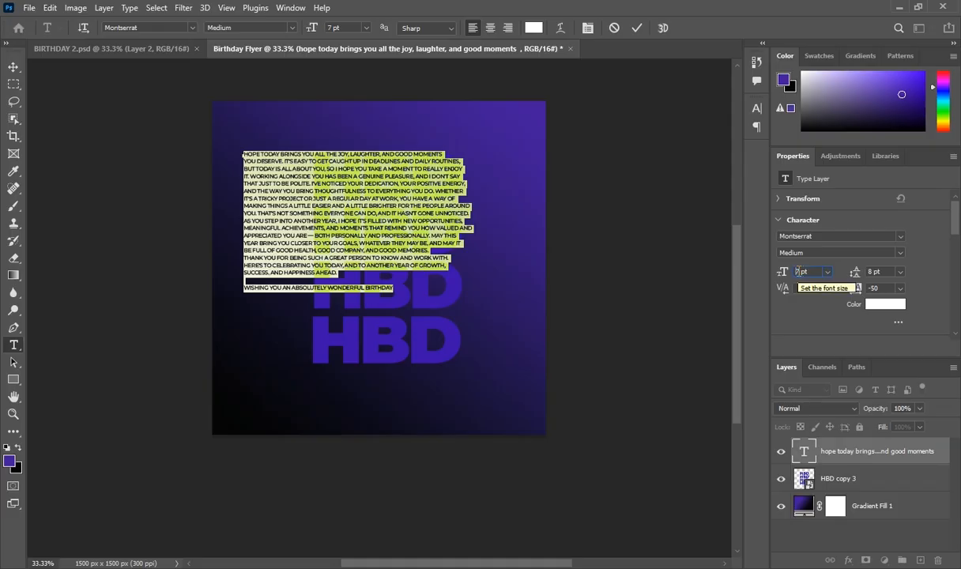
key("Return")
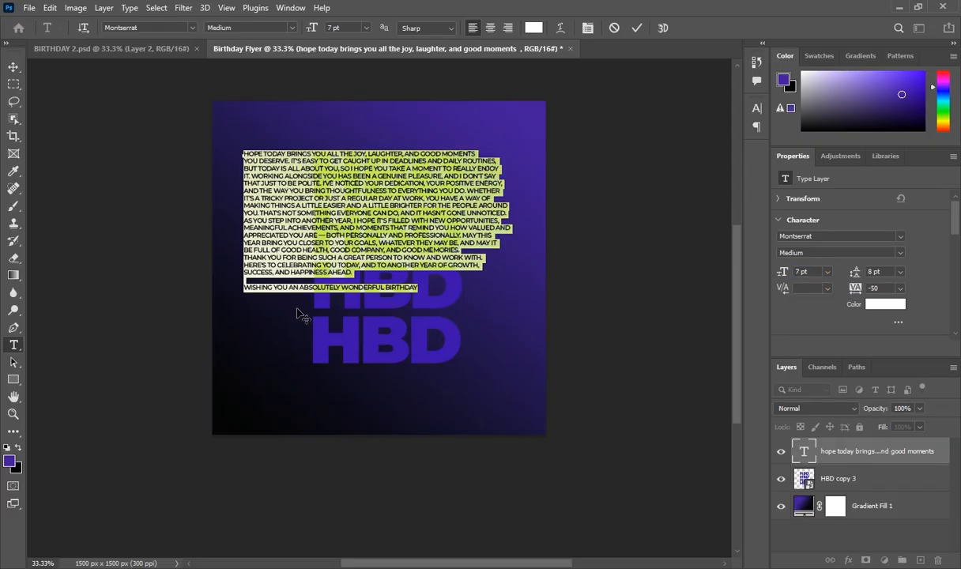
Step: Move the birthday message slightly right and down, set its leading to 10 pt and commit the text edit
left_click_drag(298, 311, 317, 322)
left_click(898, 274)
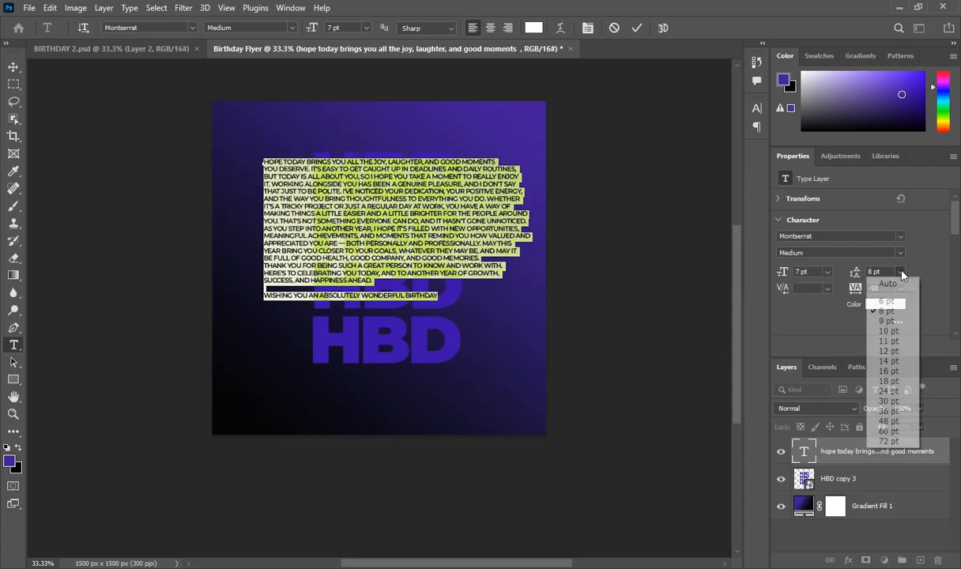
left_click(890, 332)
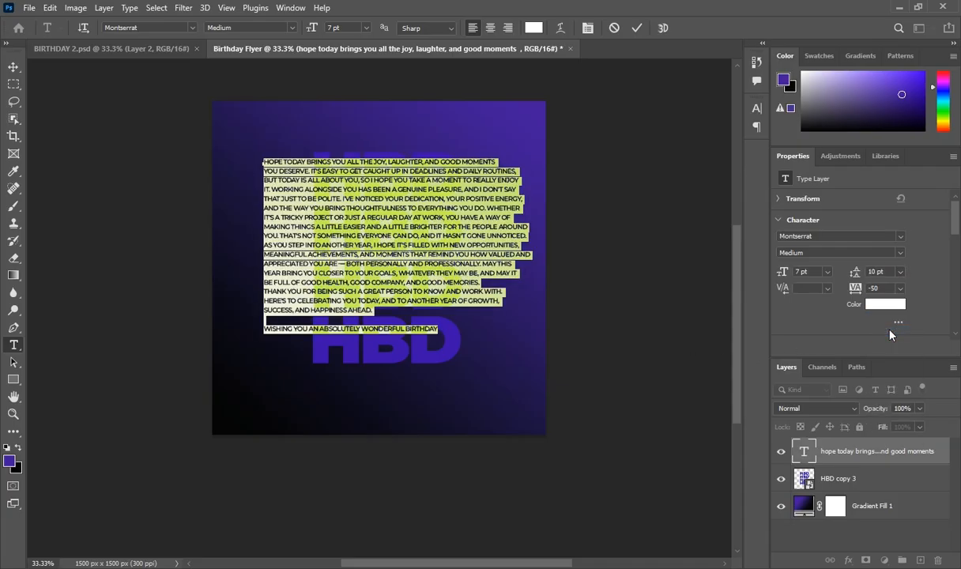
left_click(828, 452)
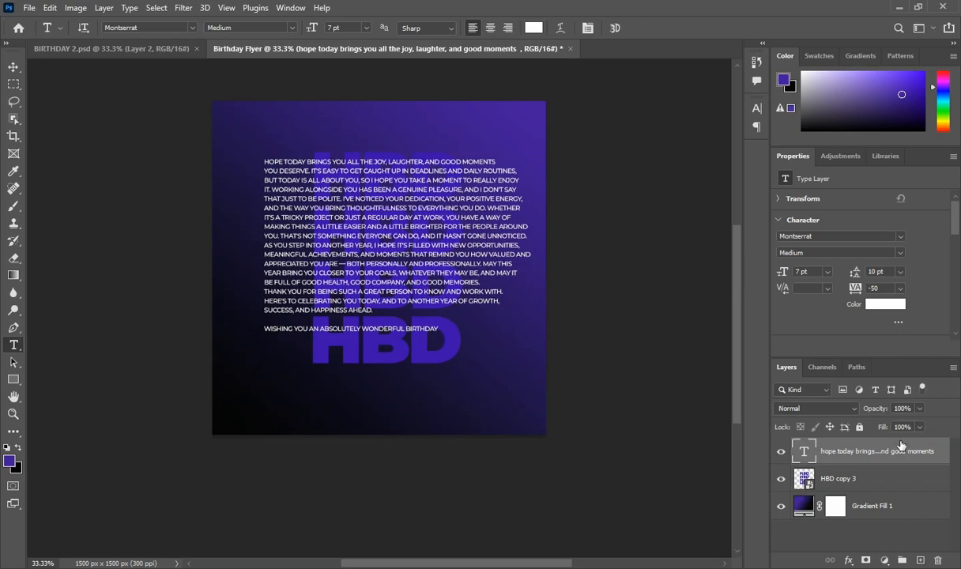
Step: Lower the birthday message layer's opacity to 46%
left_click(919, 408)
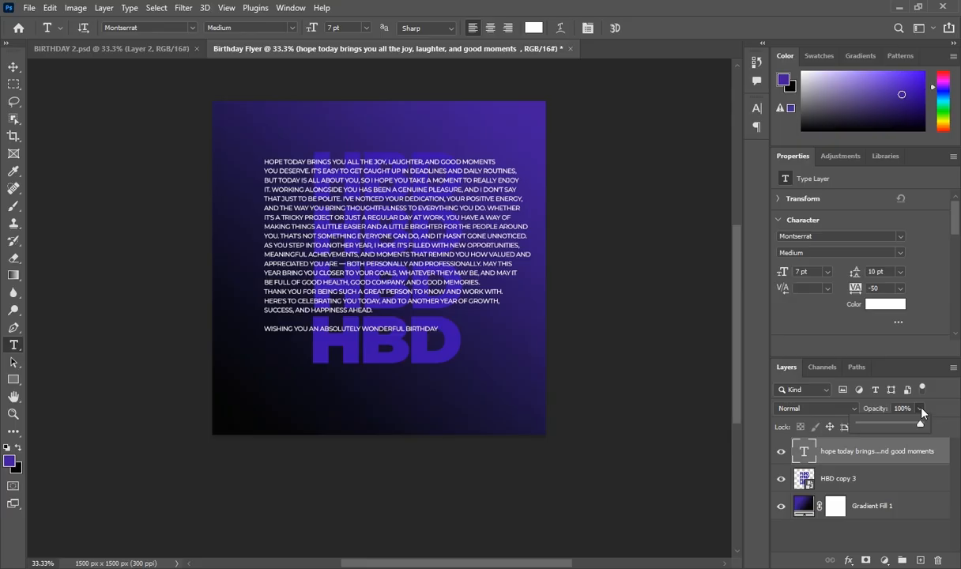
left_click(880, 423)
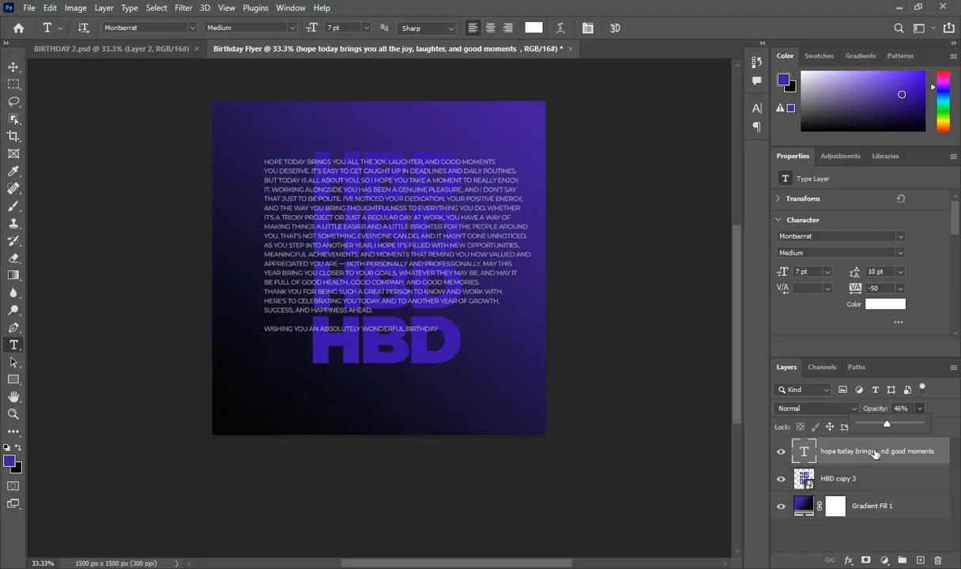
left_click(875, 456)
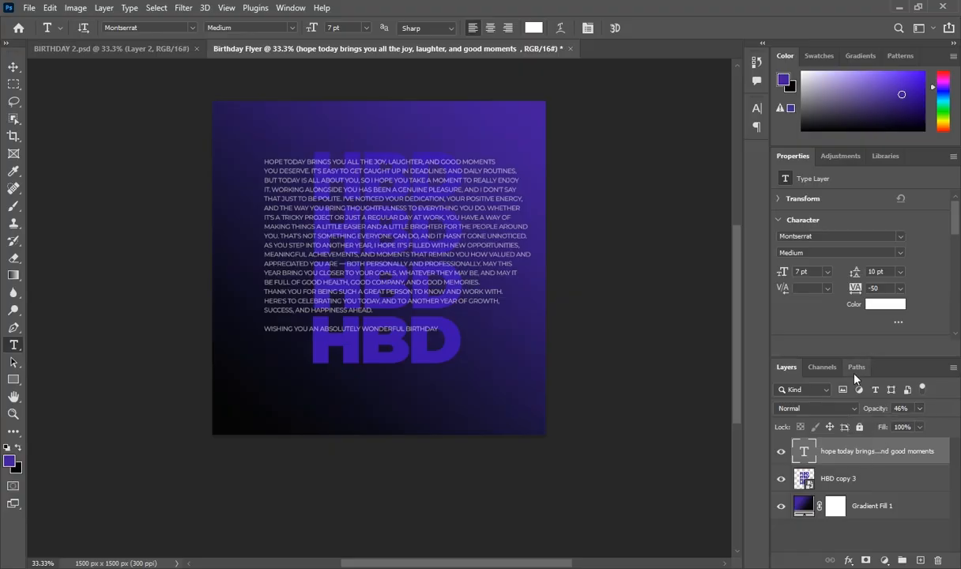
Step: Add a new layer above the message and place the picture file from the Source Files folder on the canvas
left_click(920, 560)
key("alt+Tab")
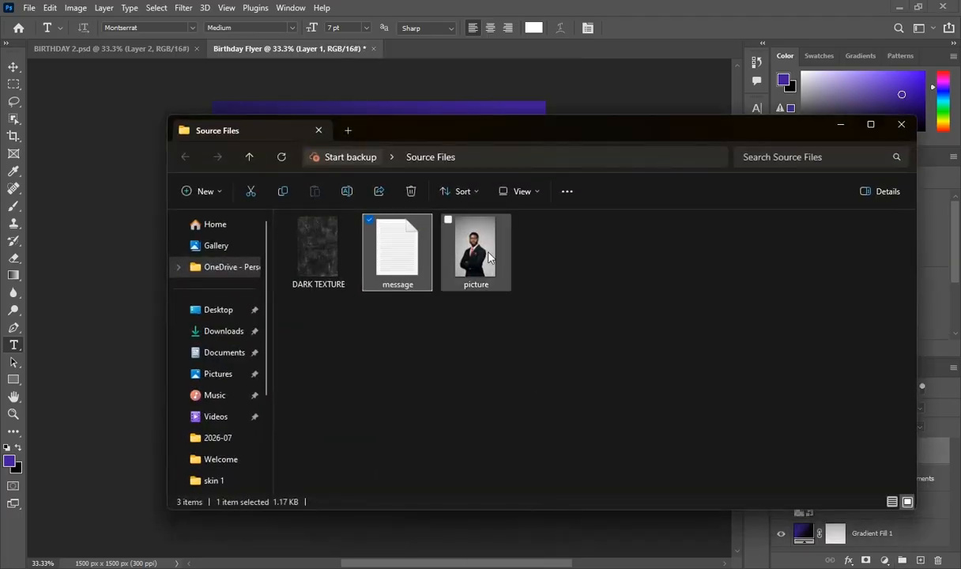
left_click_drag(476, 277, 519, 543)
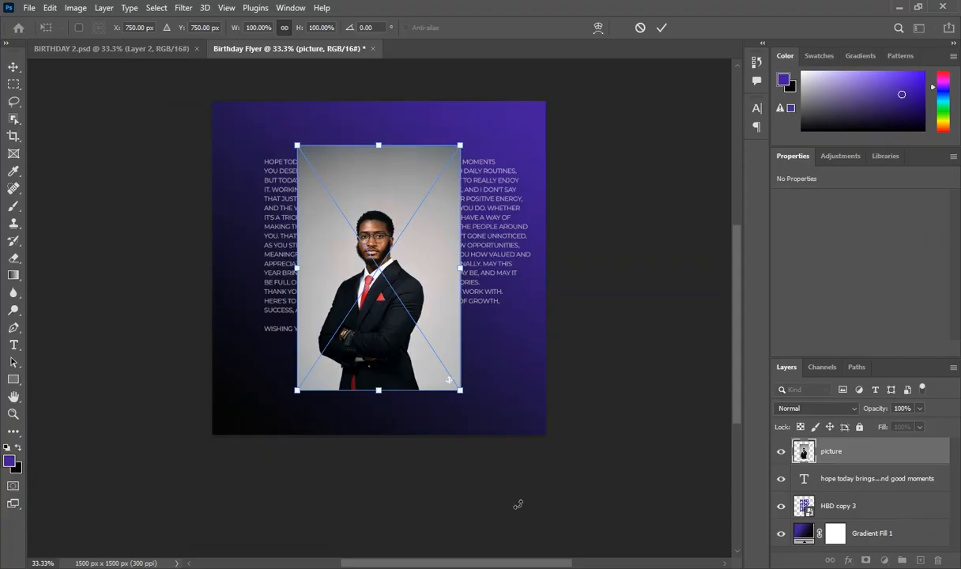
key("Return")
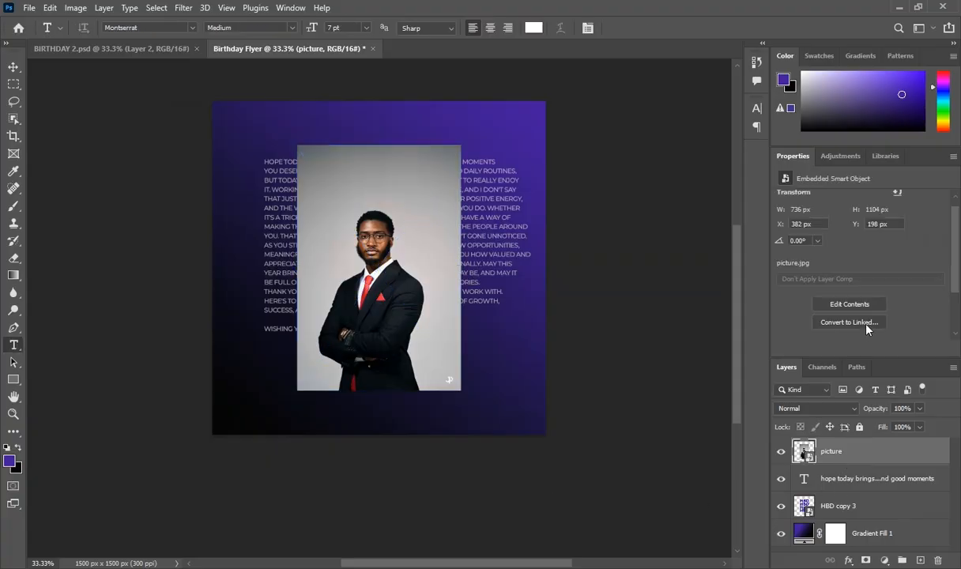
Step: Rasterize the placed picture layer and remove its background
scroll(822, 307, "down", 1)
left_click(866, 323)
scroll(866, 324, "down", 2)
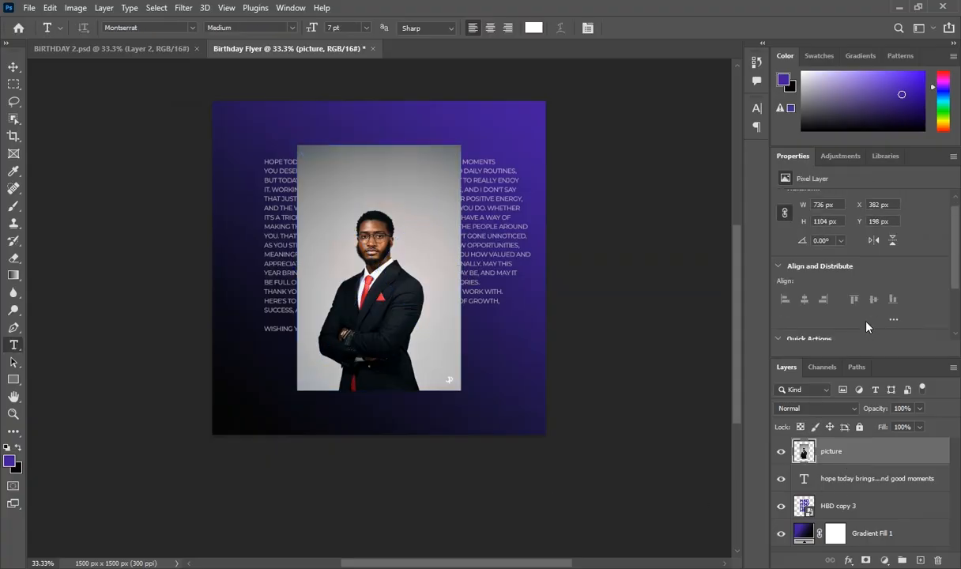
scroll(866, 326, "down", 1)
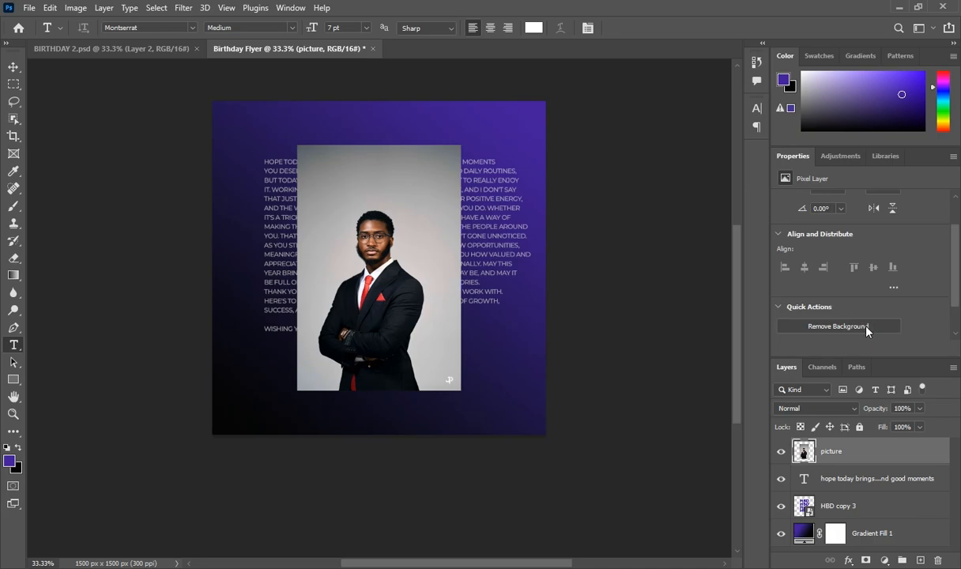
left_click(866, 326)
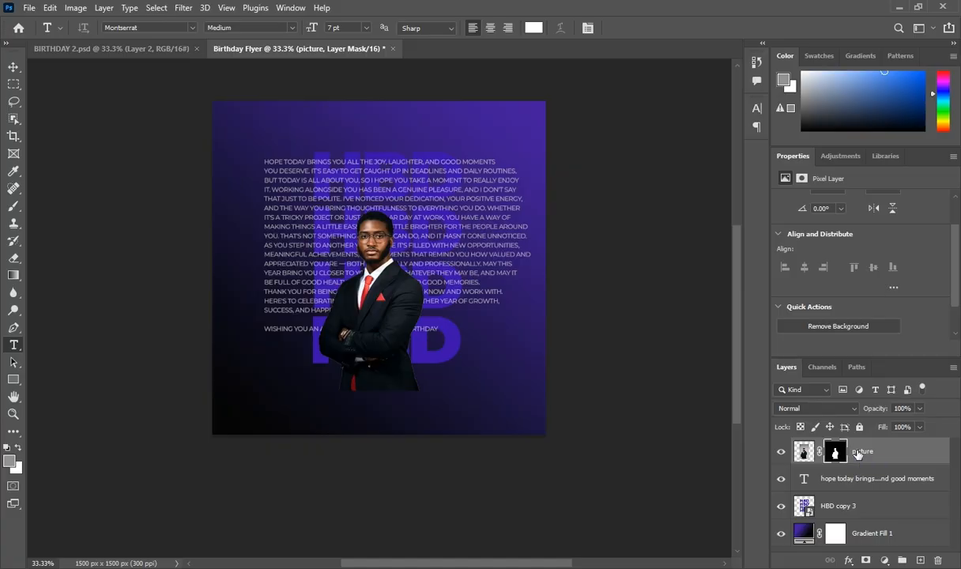
Step: Duplicate the masked picture layer, hide the copy and select the original picture layer
key("ctrl+j")
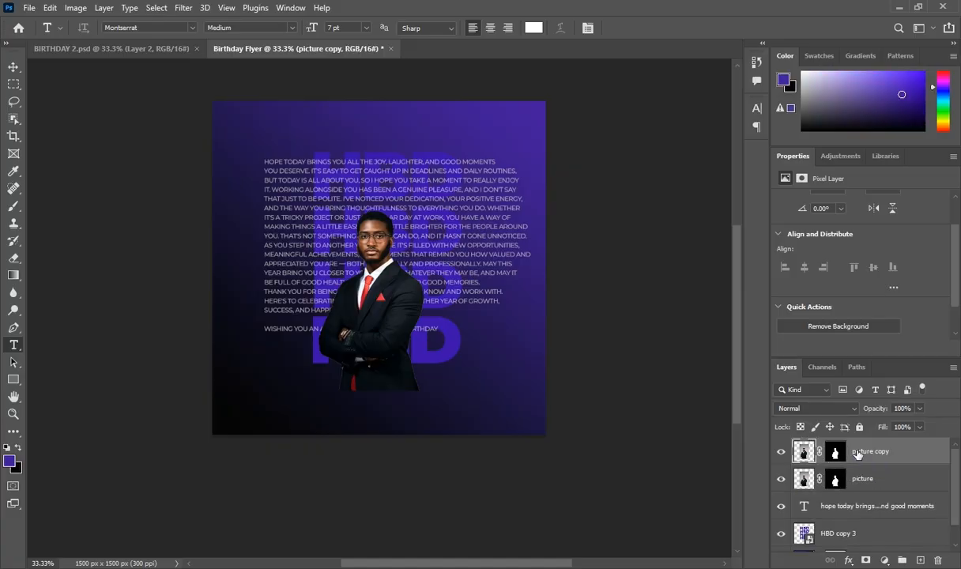
left_click(782, 452)
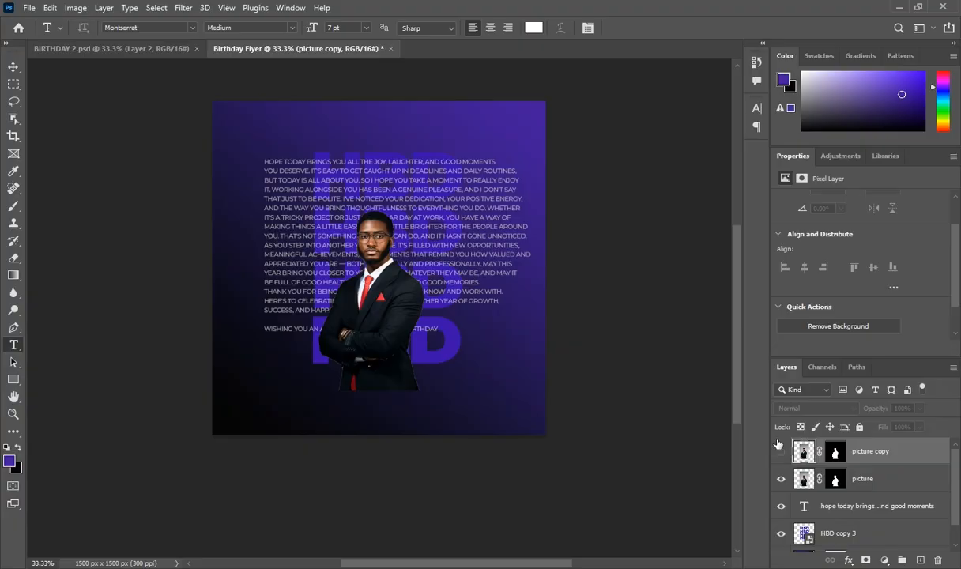
left_click(873, 479)
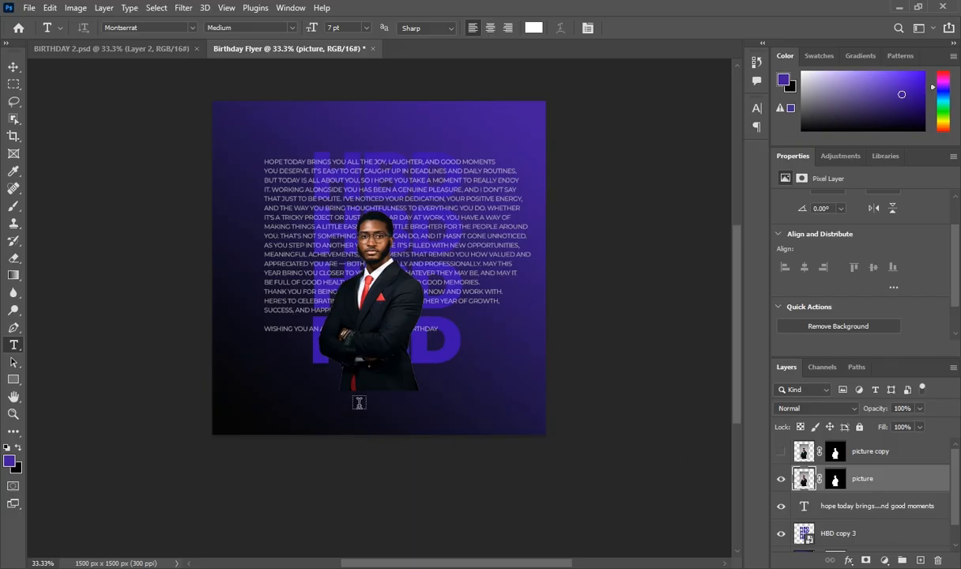
Step: Draw a four-sided Polygonal Lasso selection around the man's lower torso, just below his folded arms
left_click(14, 102)
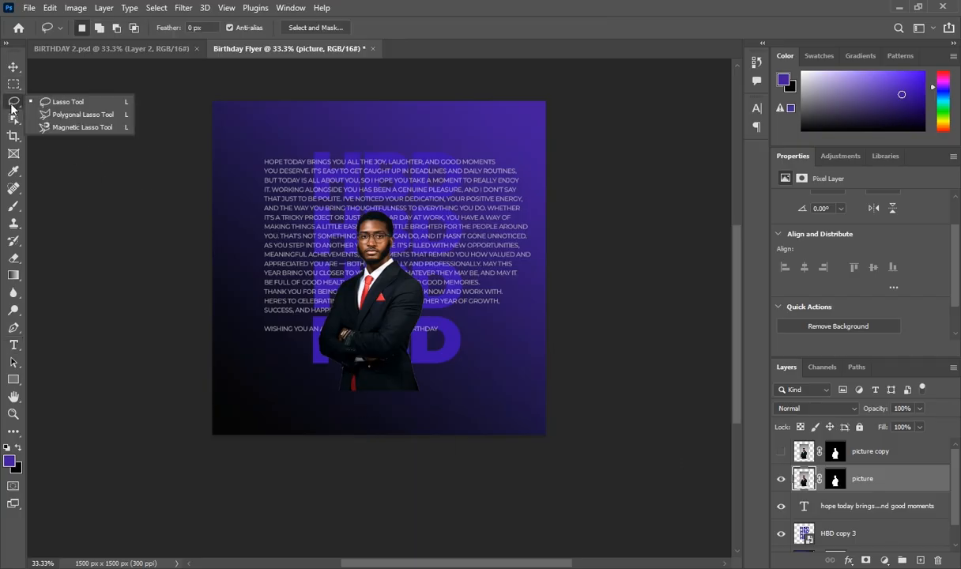
left_click(61, 117)
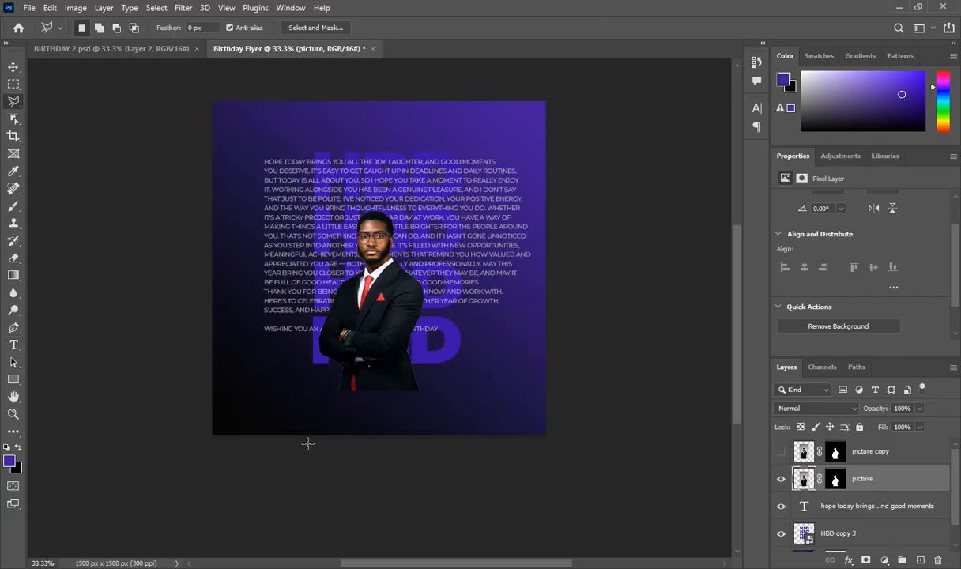
left_click(289, 354)
left_click(465, 354)
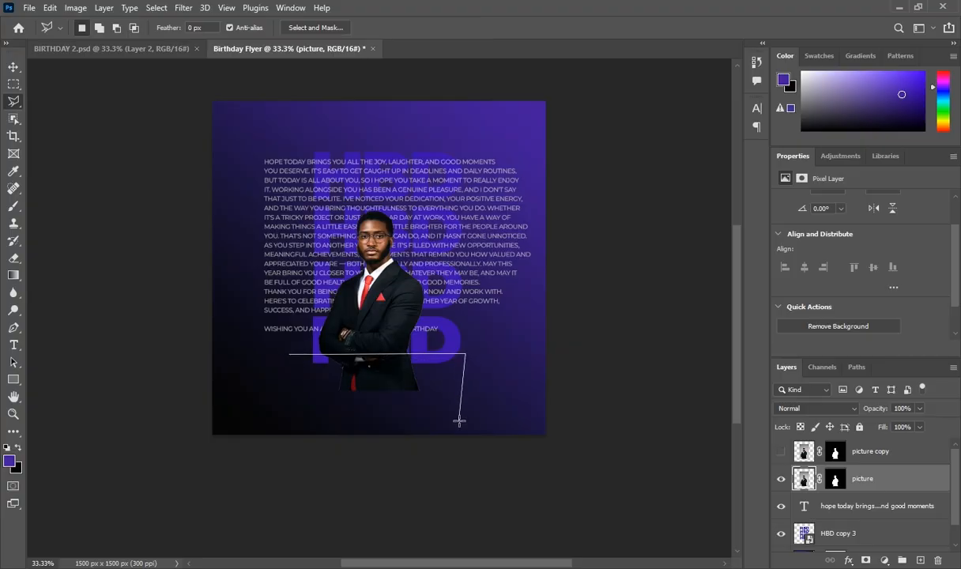
left_click(468, 418)
left_click(282, 417)
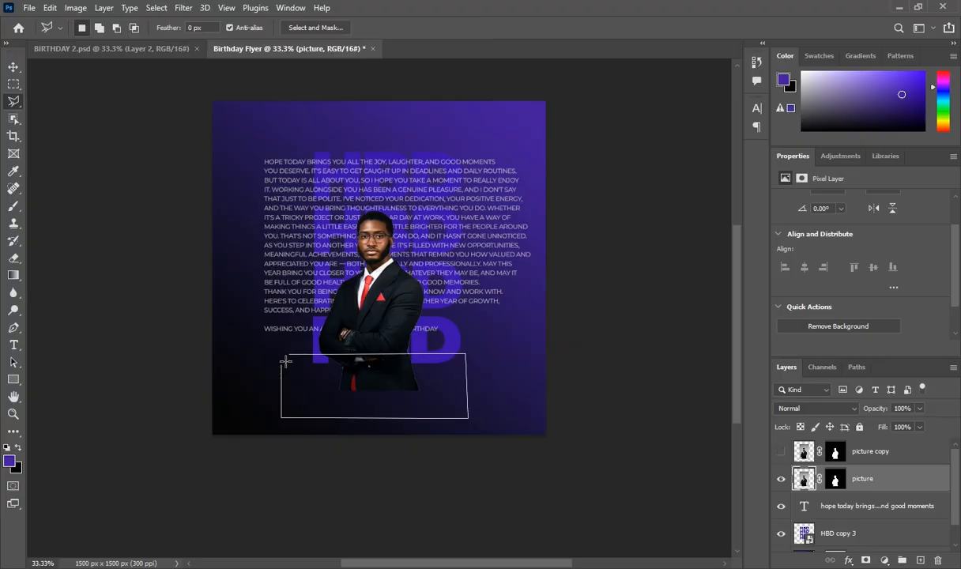
left_click(292, 357)
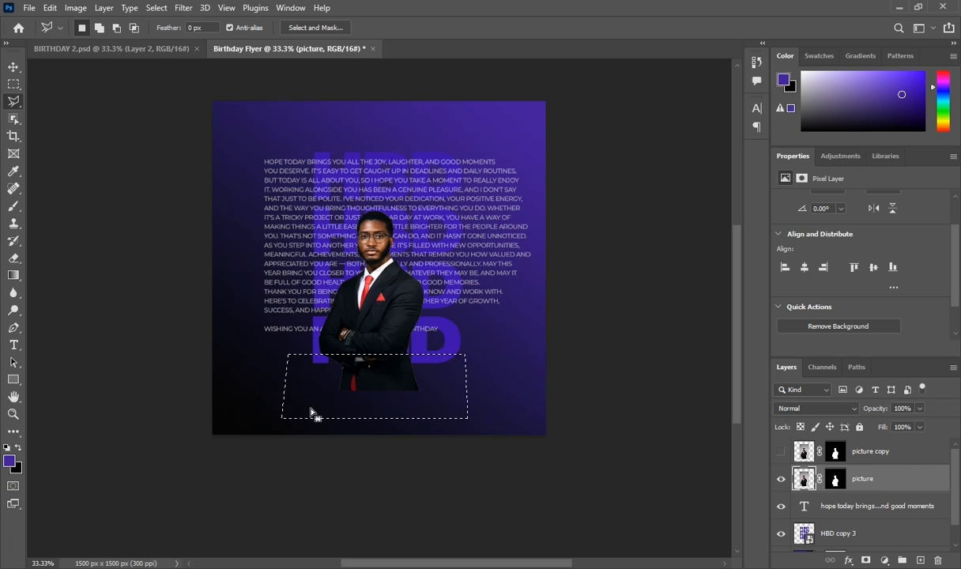
Step: Paint black with the Brush on the picture's layer mask inside the selection to hide the lower torso, then deselect
left_click(835, 479)
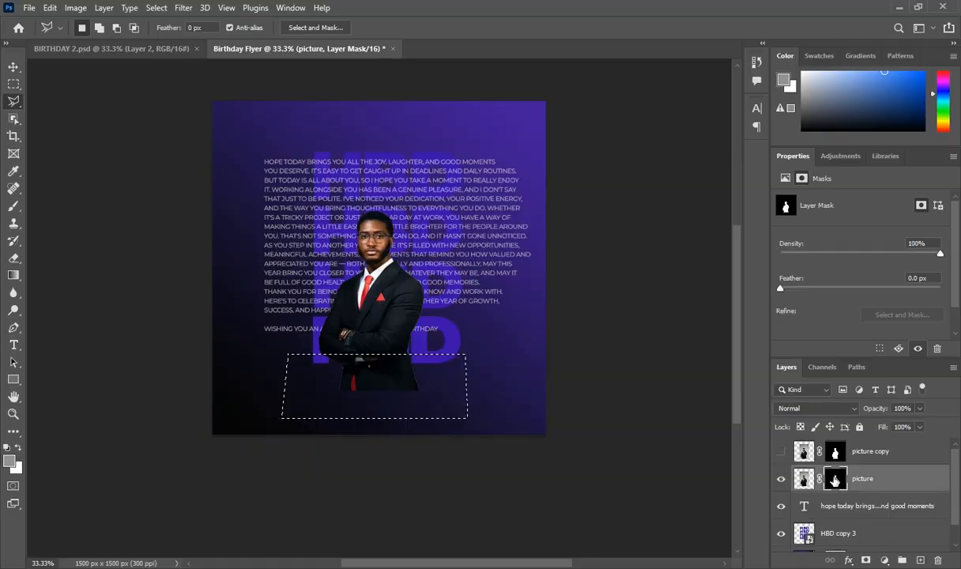
left_click(14, 206)
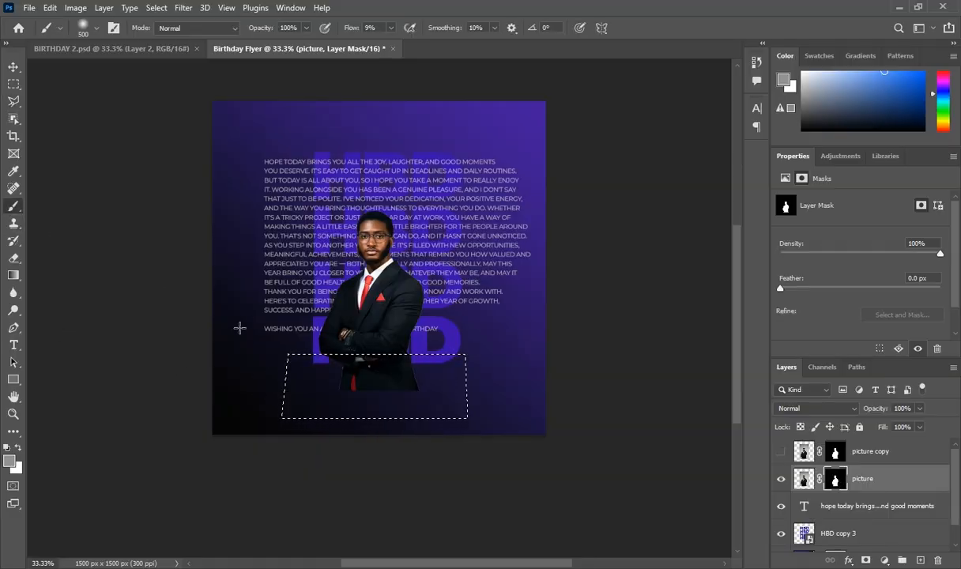
key("d")
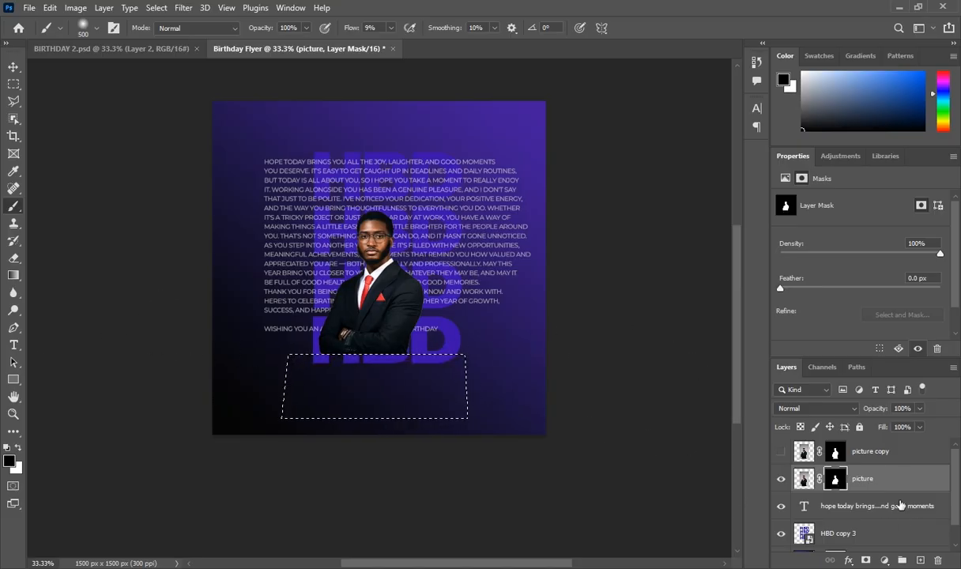
left_click(848, 451)
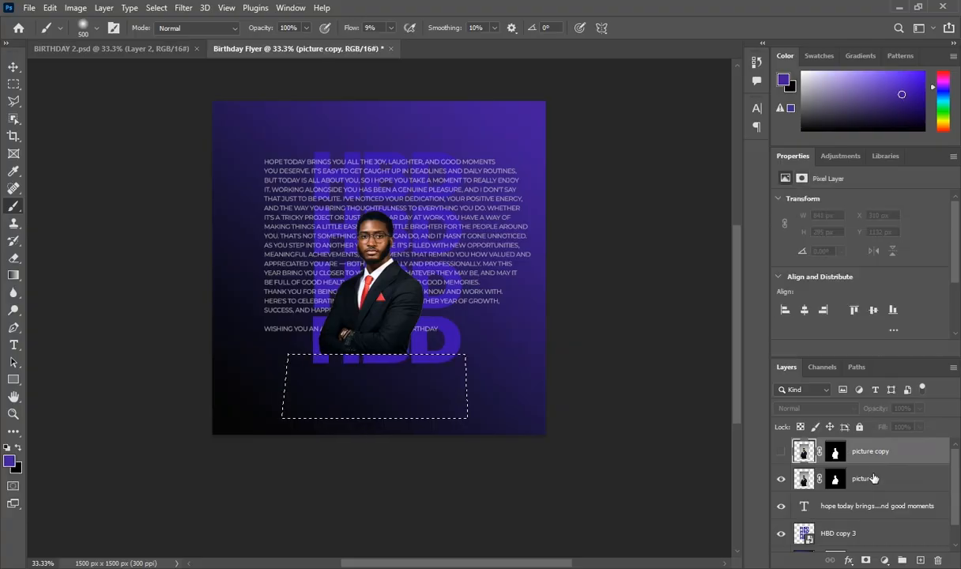
left_click(872, 478)
key("ctrl+d")
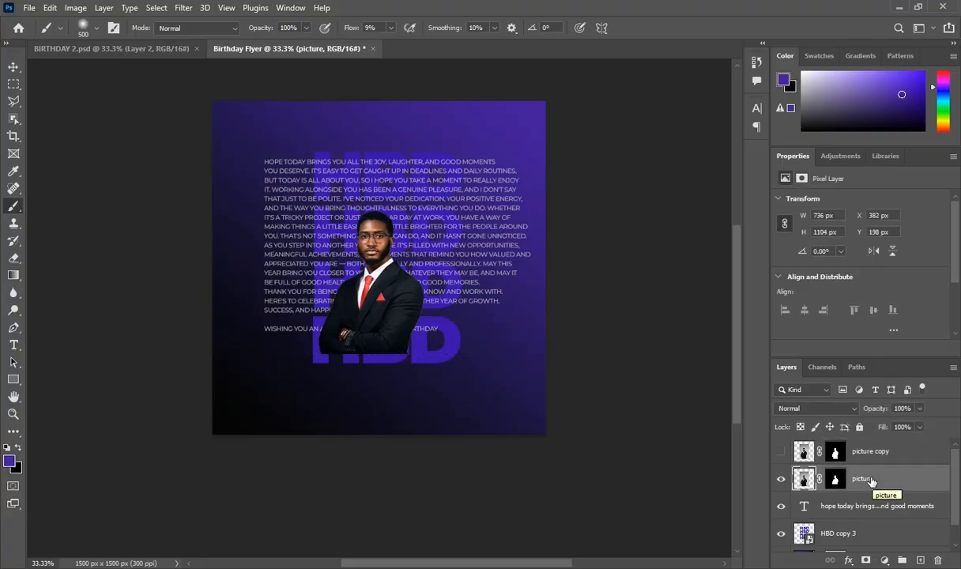
Step: Scale the cut-out man up to about 158% and position him in front of the message near the canvas's centre
key("ctrl+t")
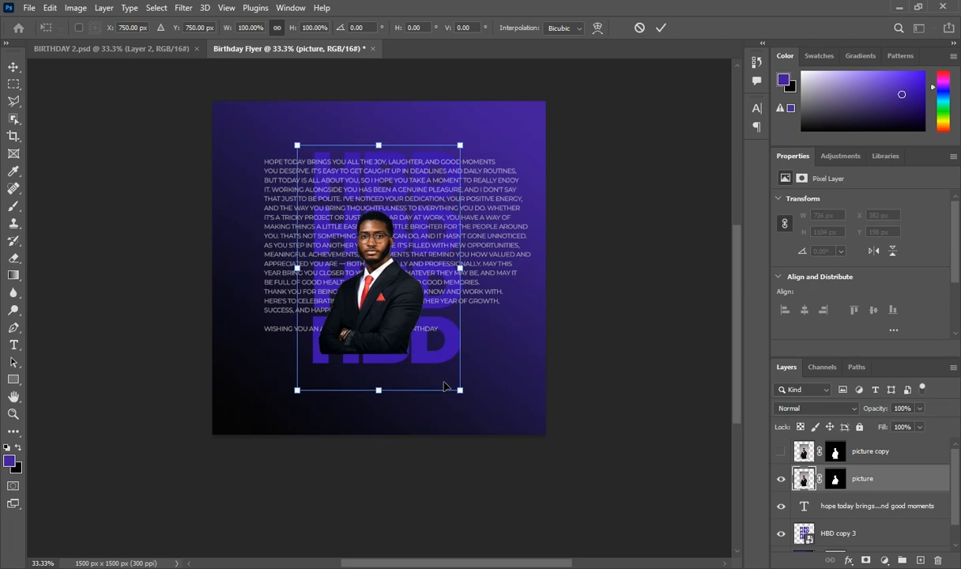
left_click_drag(468, 392, 568, 508)
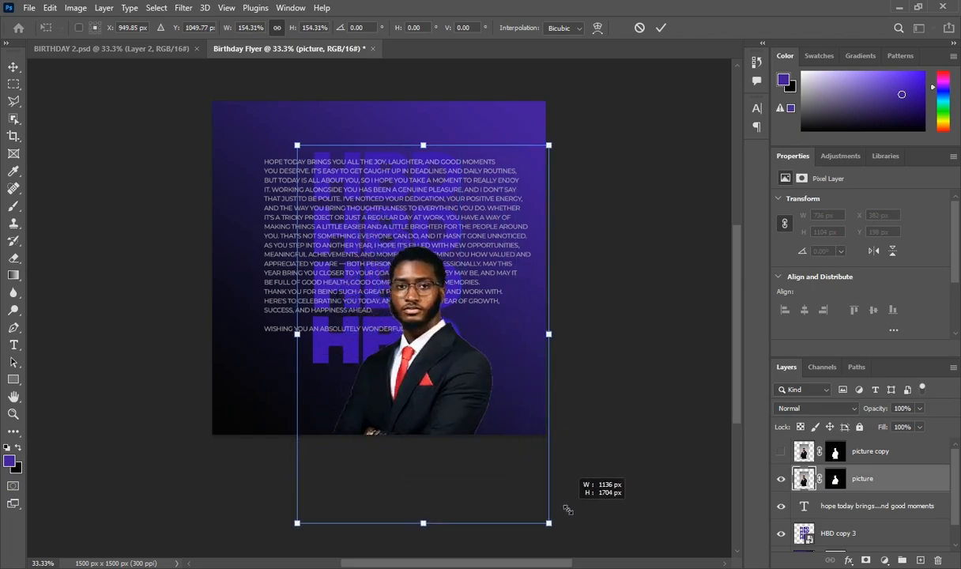
left_click_drag(412, 340, 335, 305)
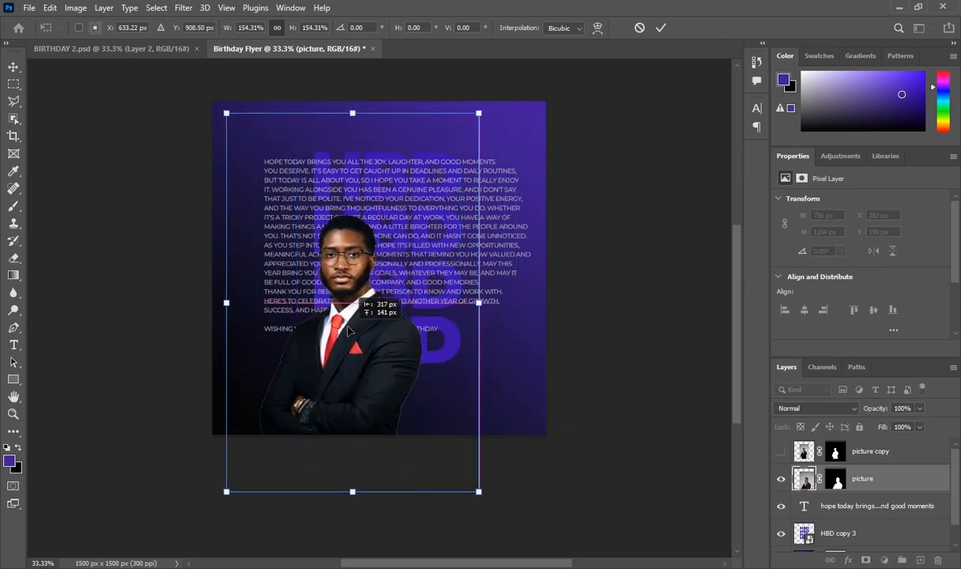
left_click_drag(389, 396, 405, 396)
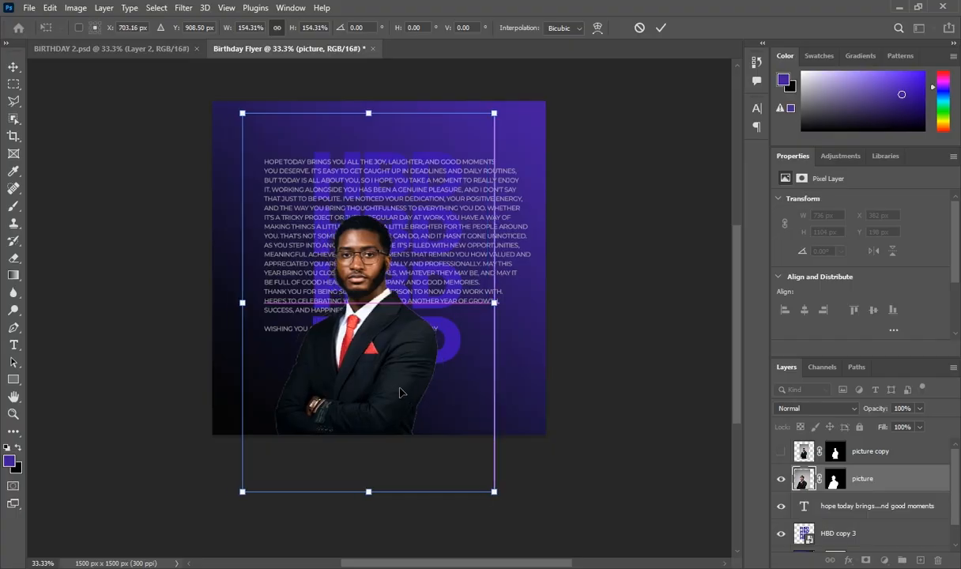
left_click_drag(494, 494, 501, 501)
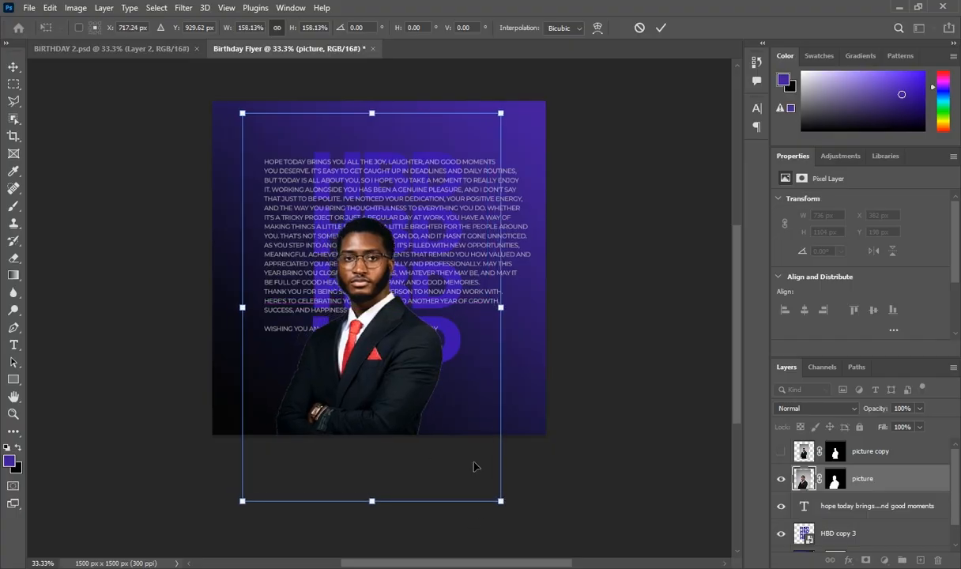
left_click_drag(399, 406, 400, 366)
key("Return")
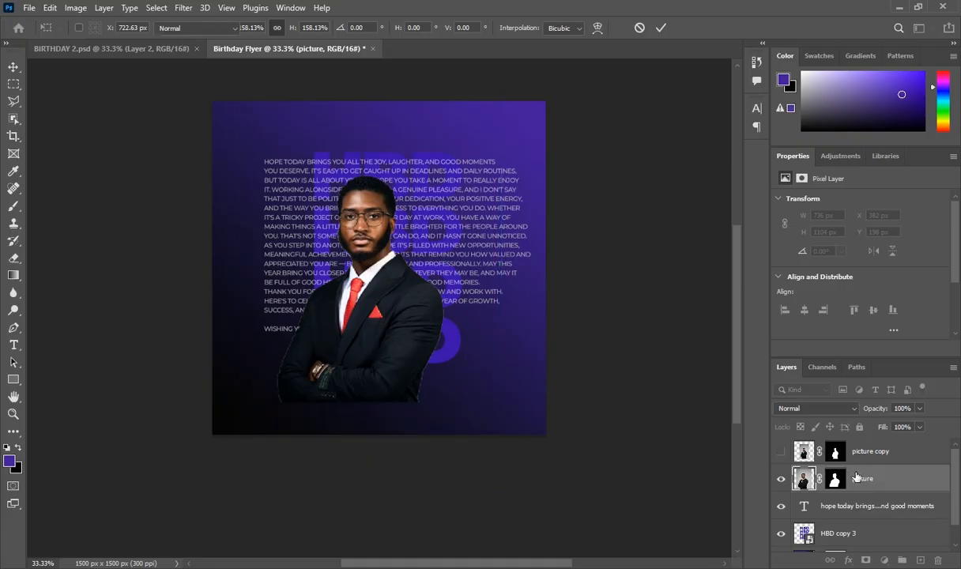
Step: Duplicate the enlarged picture layer and give the lower original a white Color Overlay at 100% opacity
key("b")
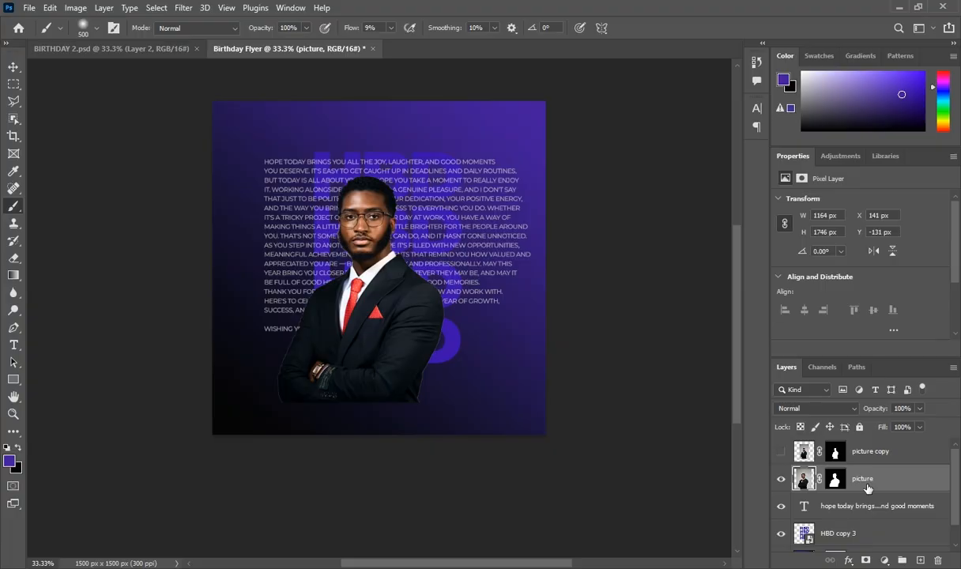
key("ctrl+j")
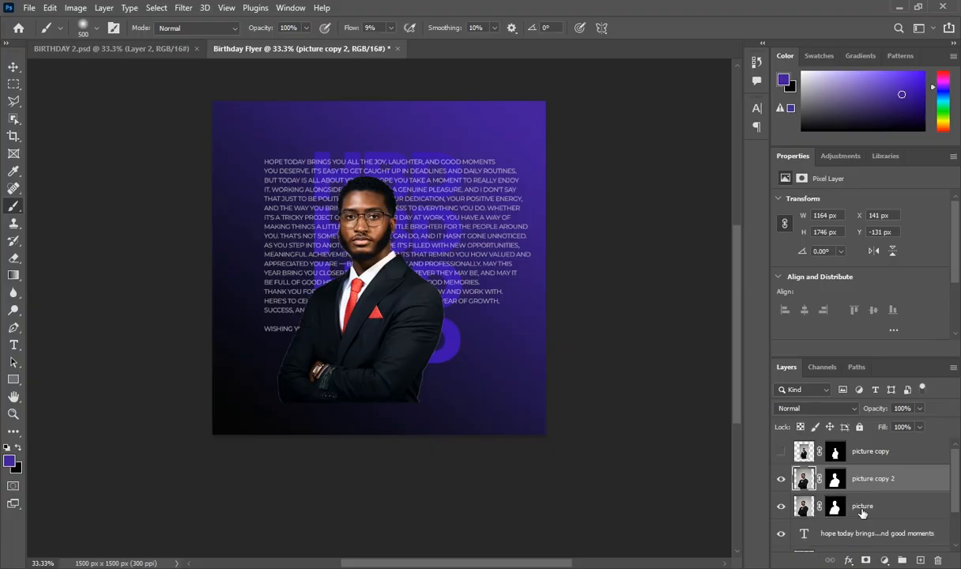
left_click(862, 512)
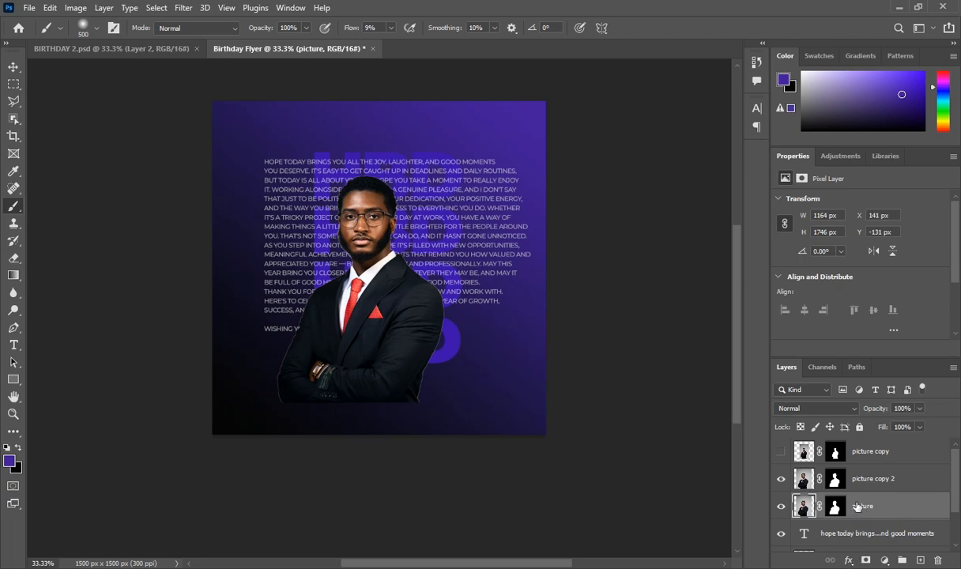
left_click(849, 560)
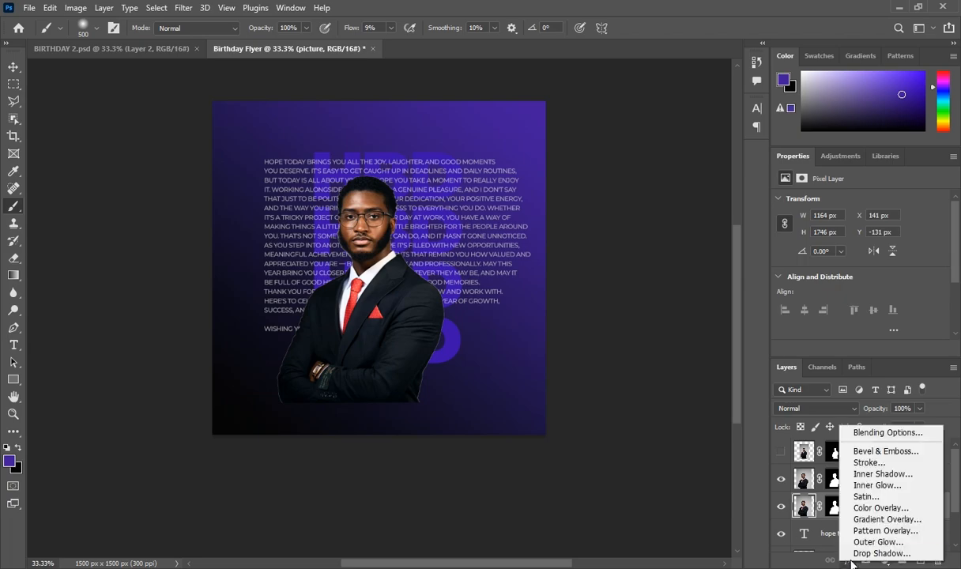
left_click(873, 510)
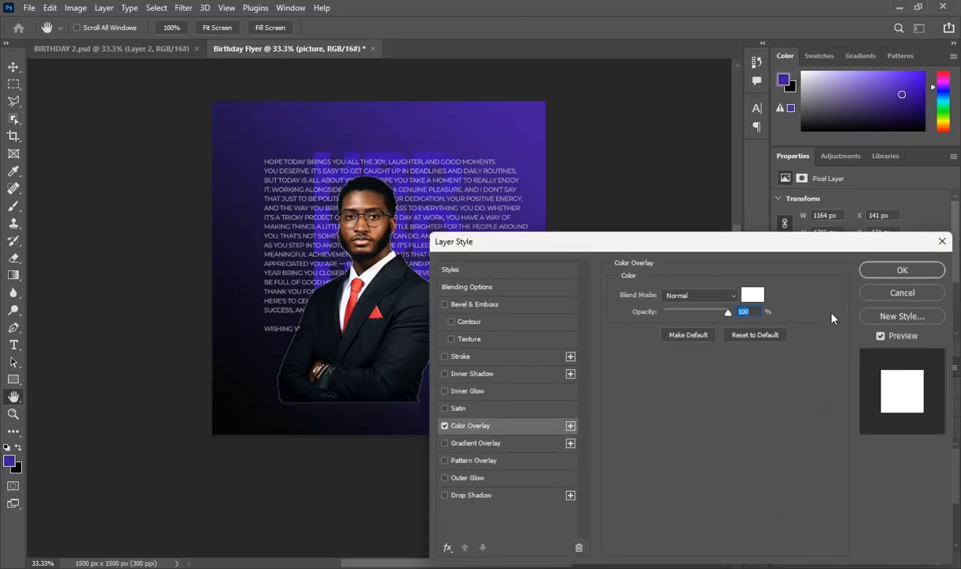
left_click(901, 271)
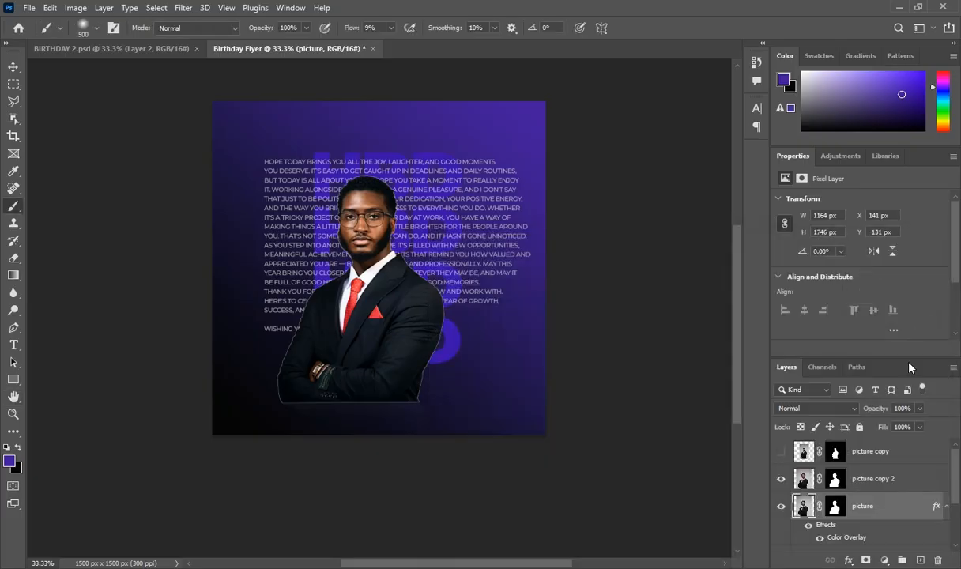
Step: Shift the white silhouette layer 9 px left behind the man so it forms a white outline along his left side
key("ctrl+t")
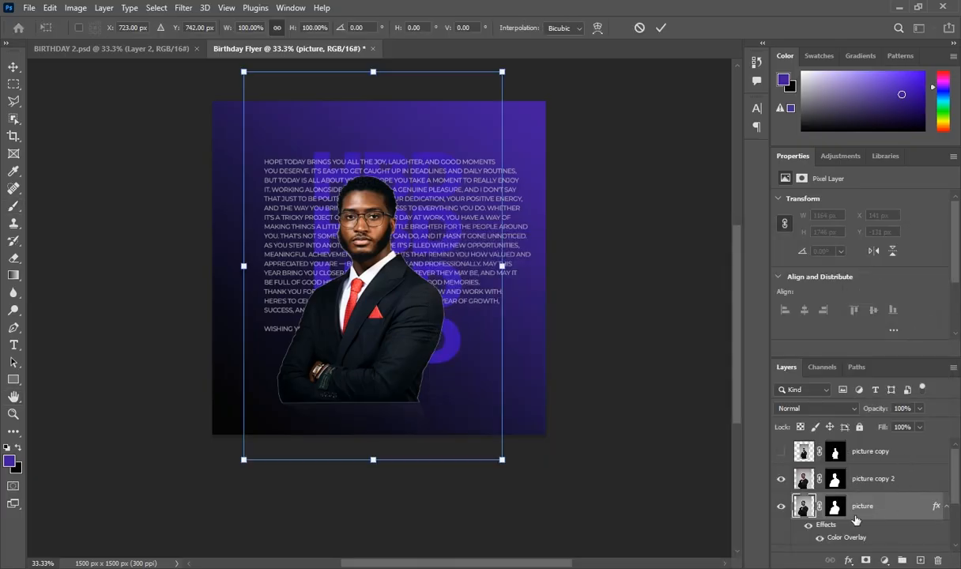
key("Left")
key("Left")
key("Left")
key("Left")
key("Left")
key("Left")
key("Left")
key("Left")
key("Left")
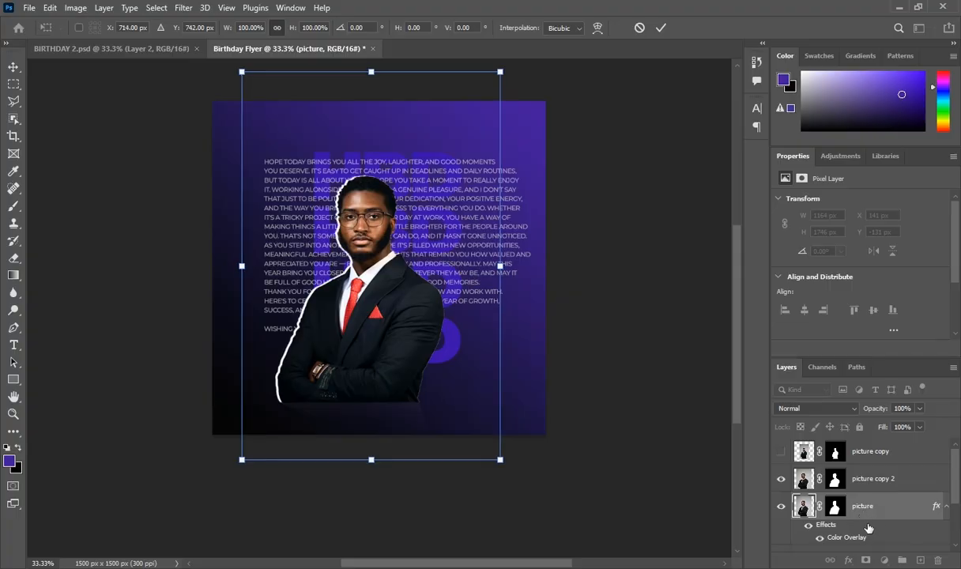
key("Right")
key("Right")
key("Right")
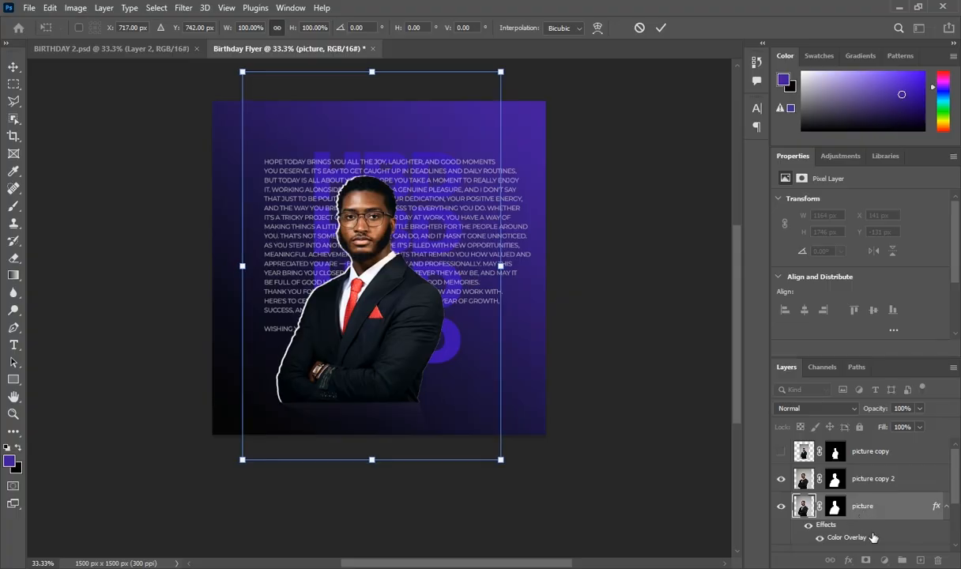
key("Left")
key("Left")
key("Left")
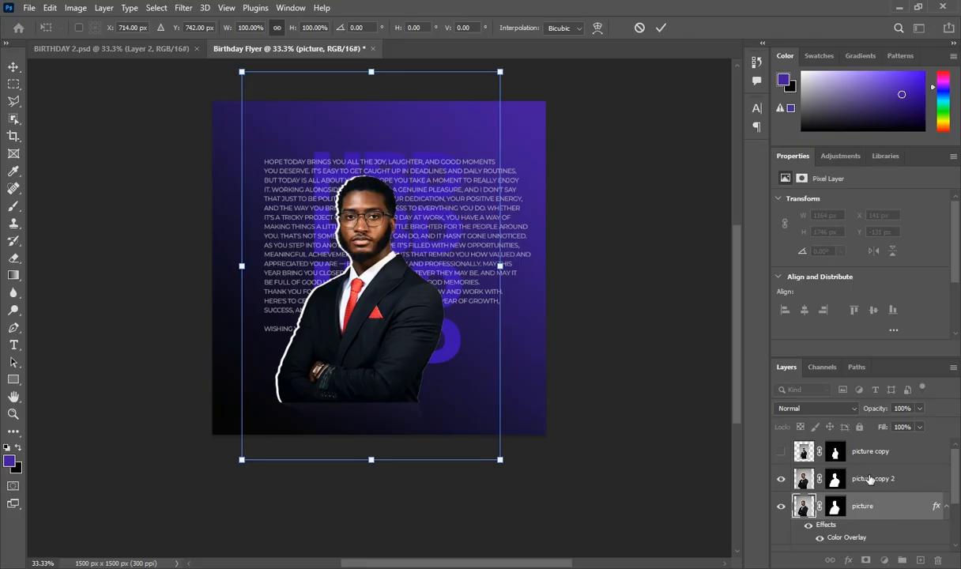
Step: Show the hidden picture copy layer and scale its cut-out man up to about 150%
left_click(868, 478)
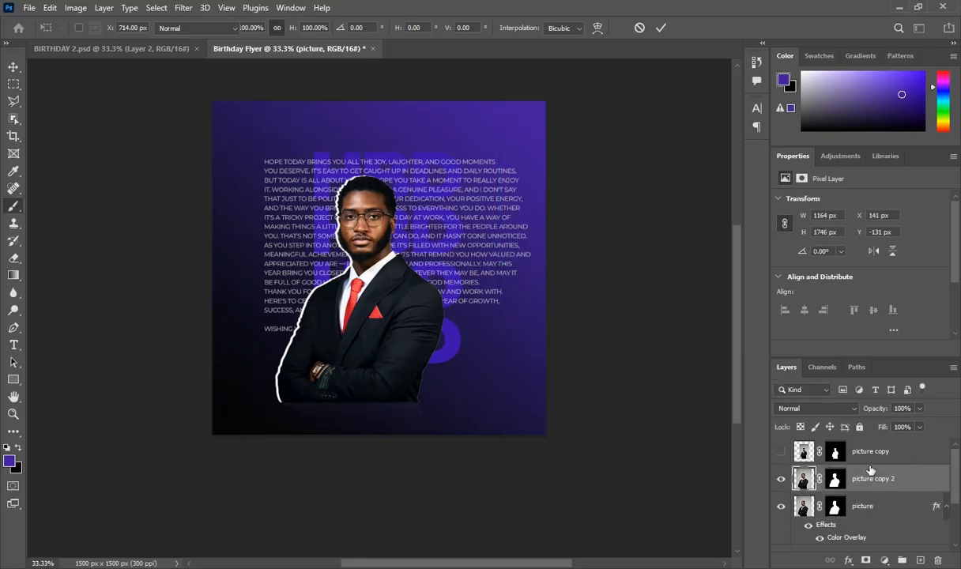
left_click(869, 459)
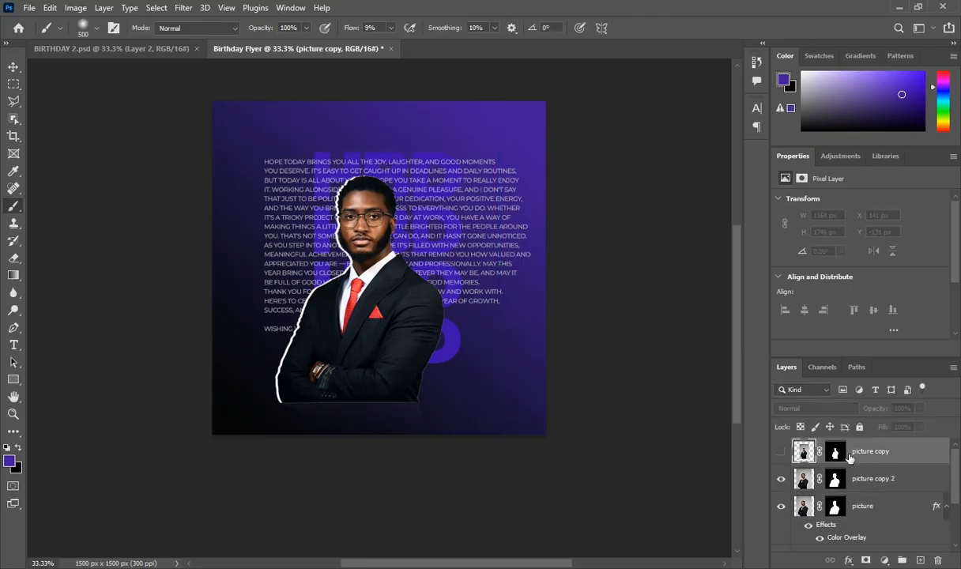
left_click(781, 452)
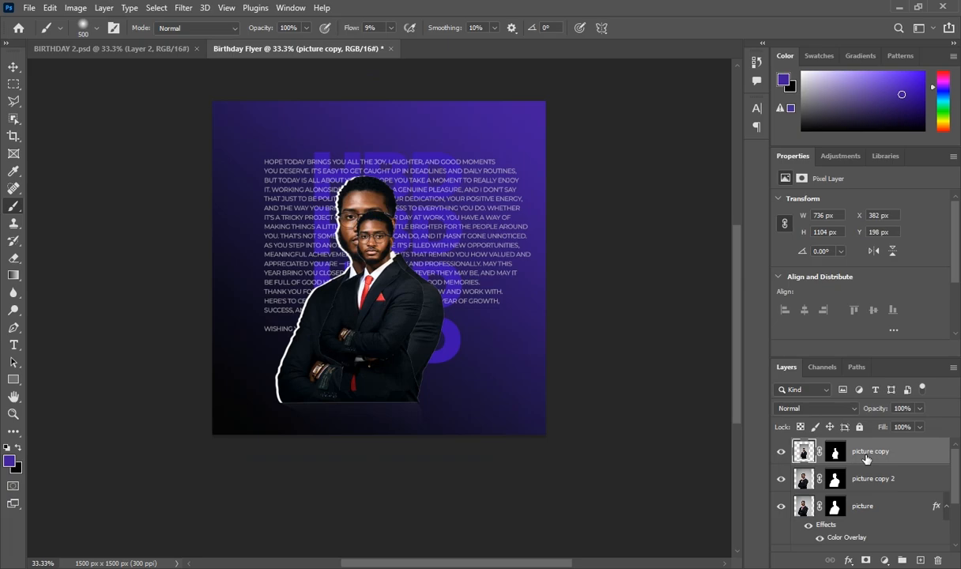
key("ctrl+t")
left_click_drag(460, 391, 522, 465)
left_click_drag(426, 341, 413, 271)
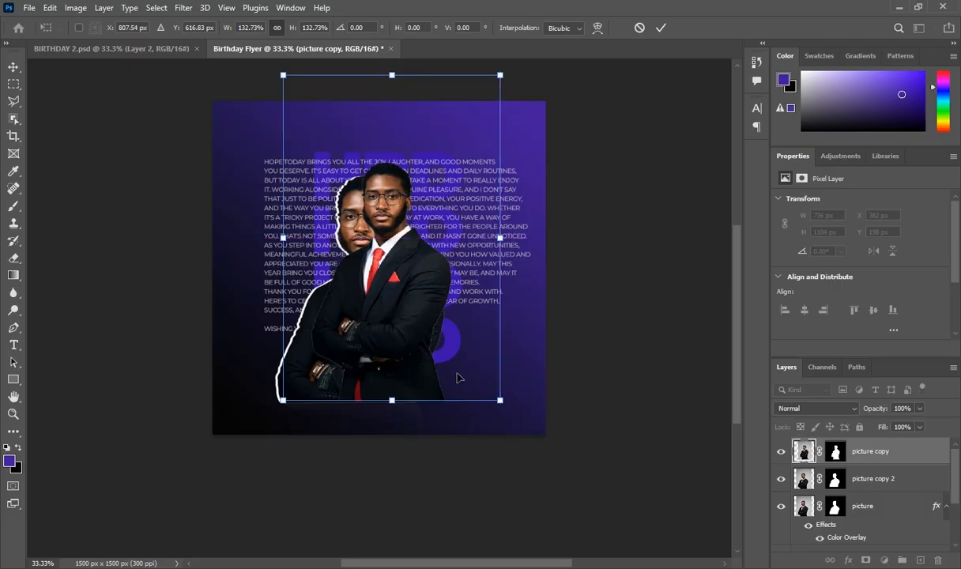
left_click_drag(499, 401, 528, 441)
left_click_drag(419, 357, 423, 298)
Step: Flip the second man horizontally and place him on the flyer's right side, stacked behind the first man and his outline
right_click(399, 276)
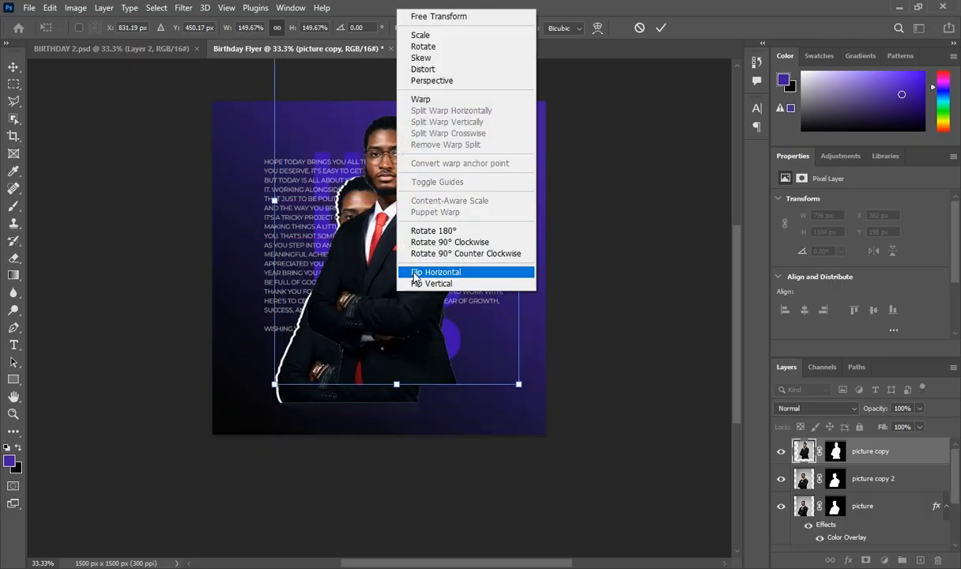
left_click(415, 272)
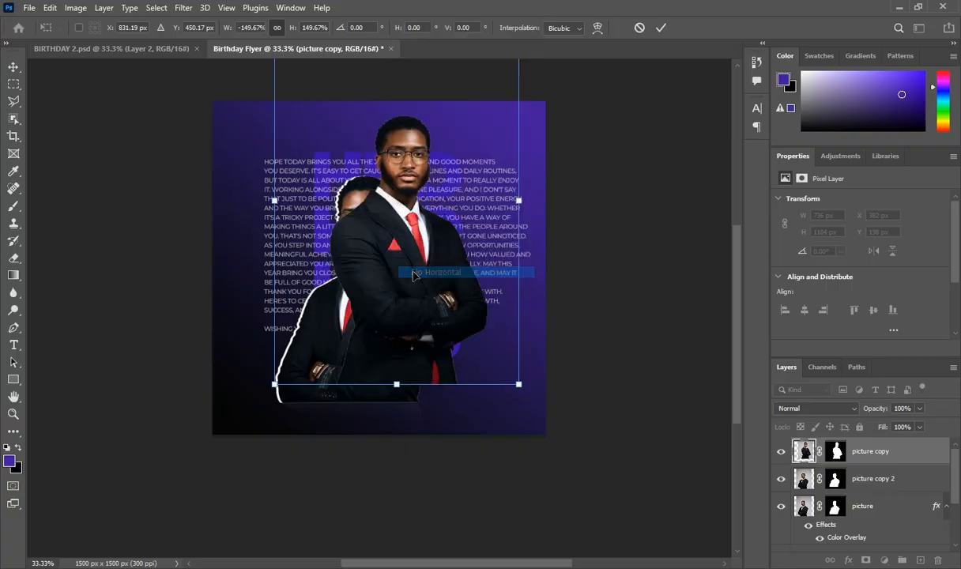
left_click_drag(395, 279, 445, 299)
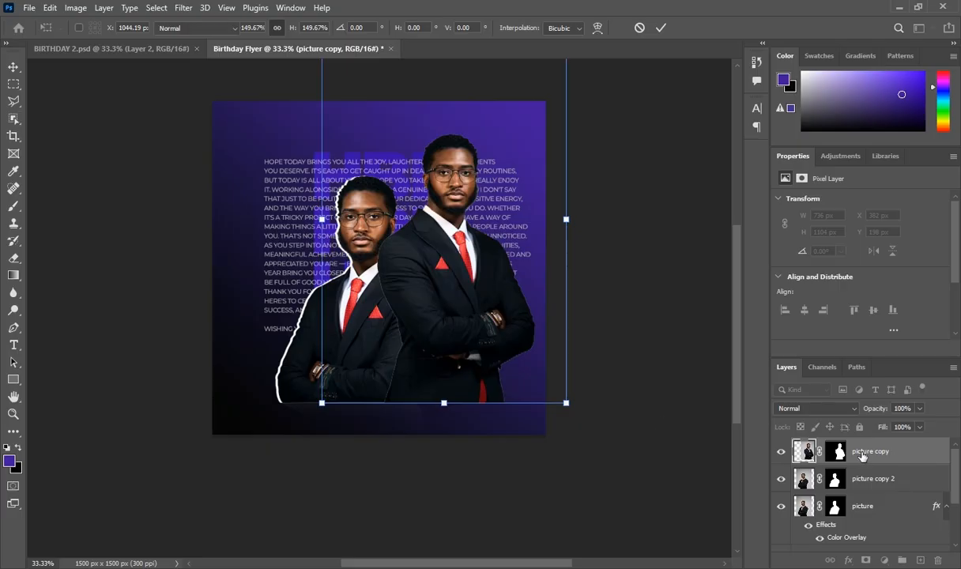
key("Return")
key("b")
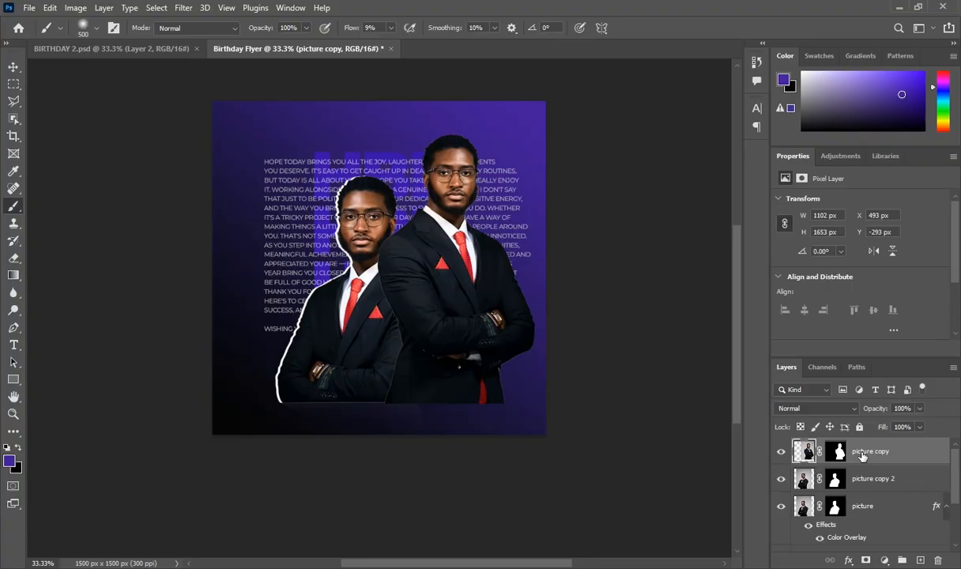
left_click_drag(861, 456, 862, 535)
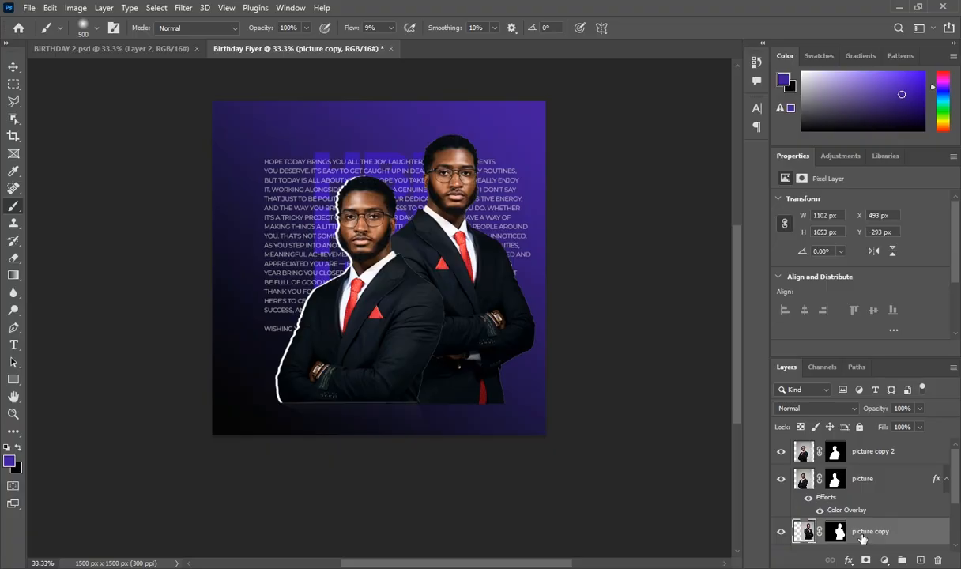
Step: Duplicate the flipped man's layer and apply a white Color Overlay at 100% opacity to the lower one
key("ctrl+j")
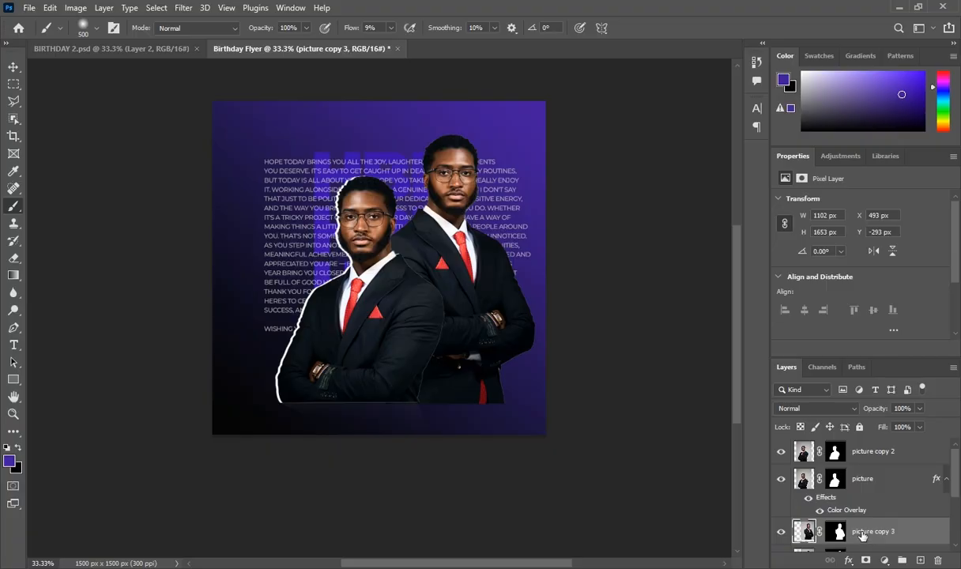
left_click(861, 531)
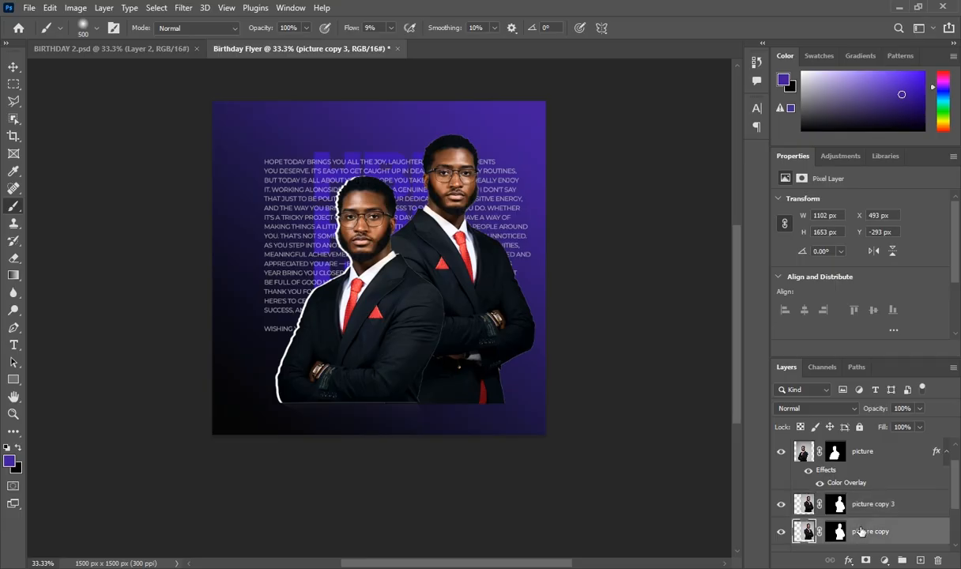
left_click(850, 561)
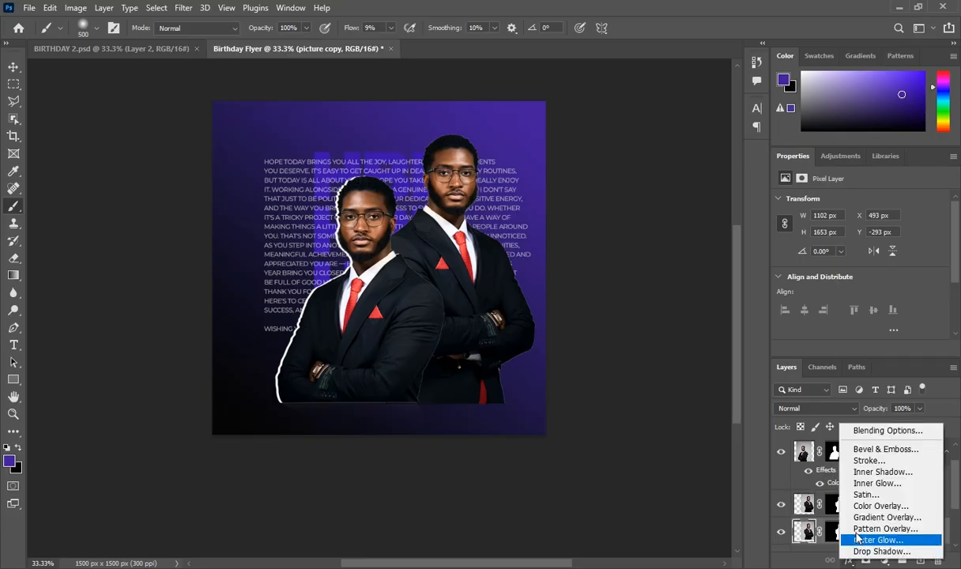
left_click(862, 507)
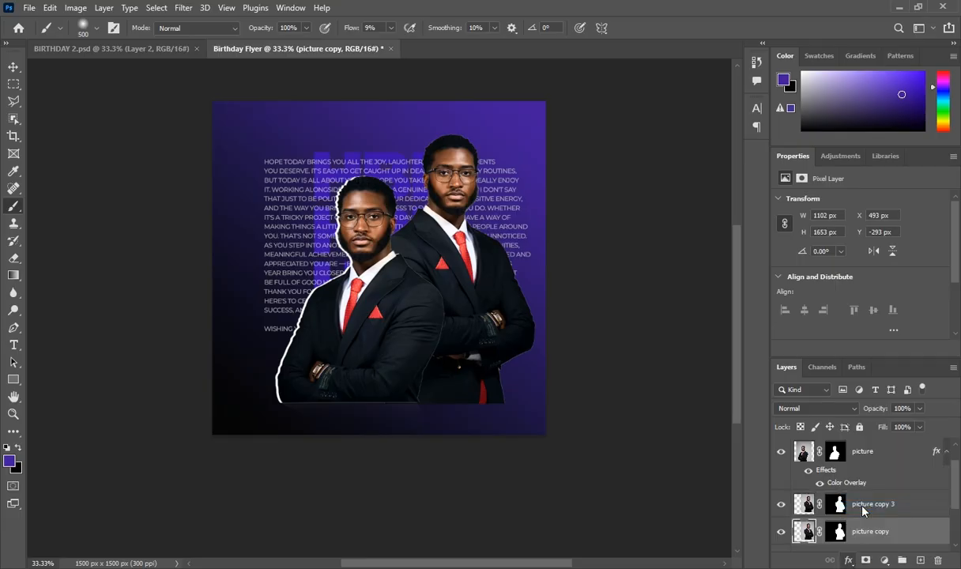
left_click(863, 273)
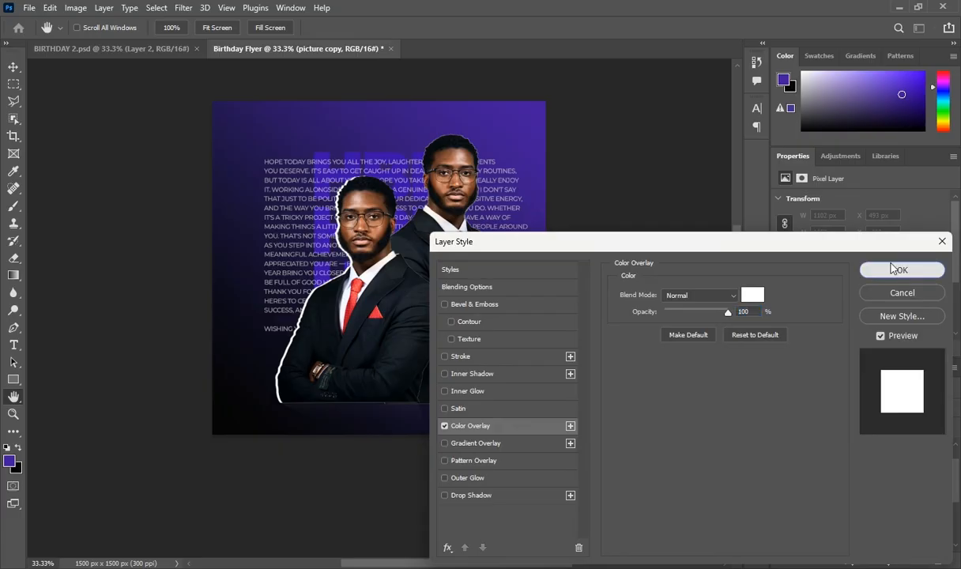
Step: Shift the flipped man's white silhouette 6 px right to form a white outline along his right side
key("ctrl+t")
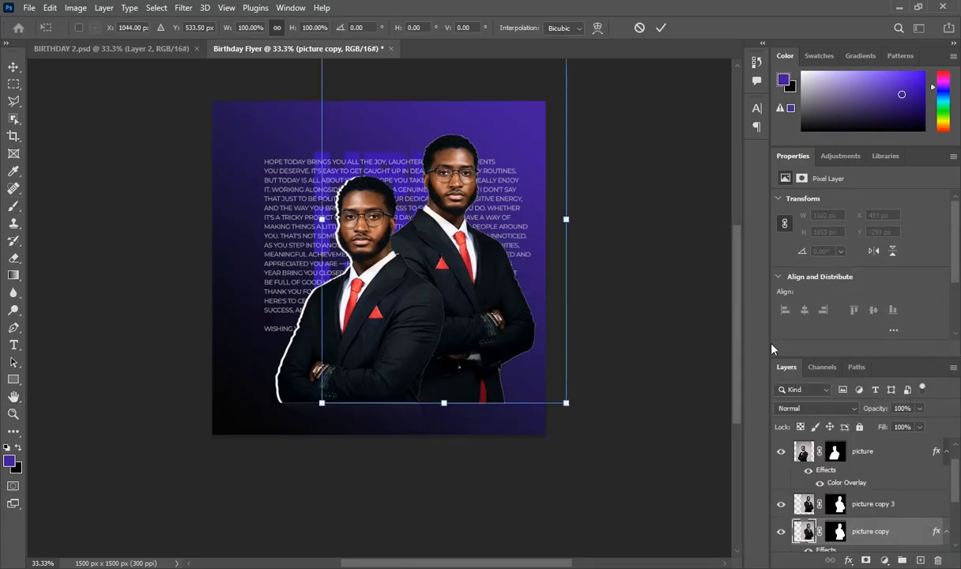
key("Right")
key("Right")
key("Right")
key("Right")
key("Right")
key("Right")
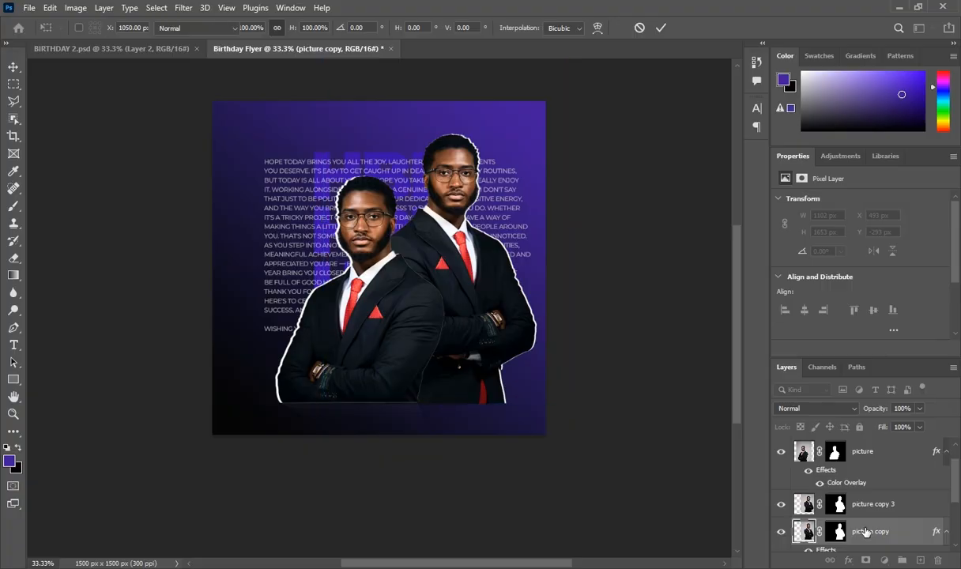
key("Return")
key("b")
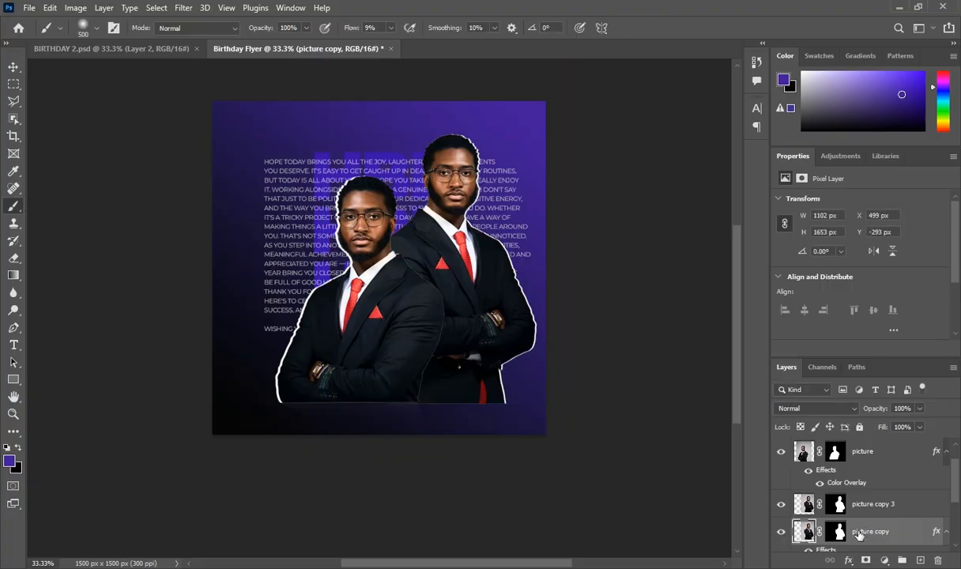
Step: Group the four picture layers and rename the group "image"
scroll(820, 506, "up", 1)
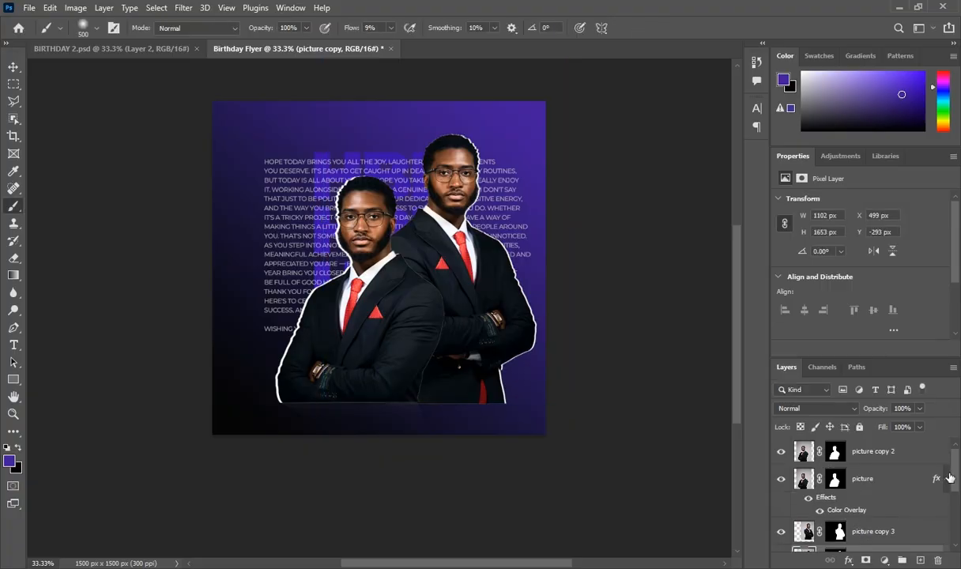
left_click_drag(954, 476, 901, 457)
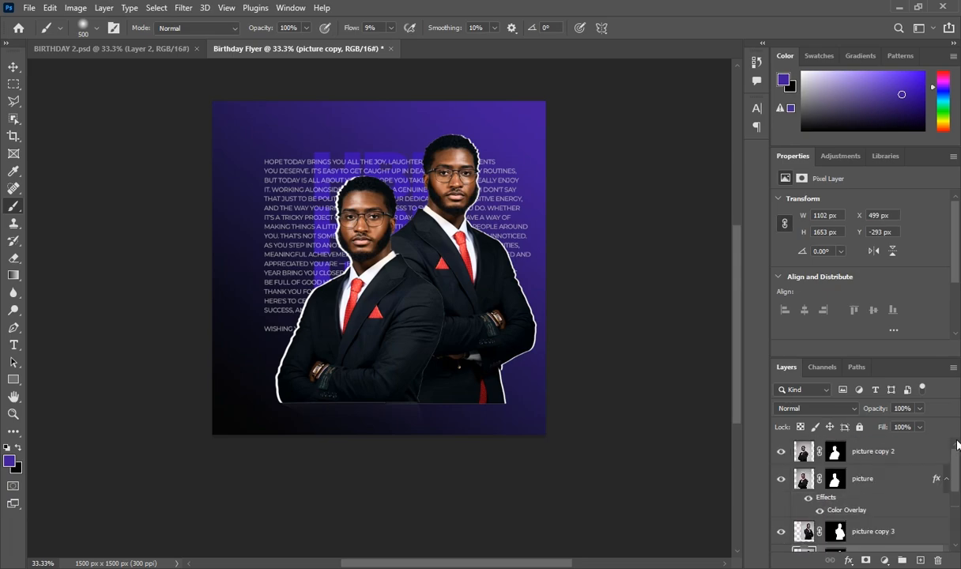
left_click(885, 451, "shift")
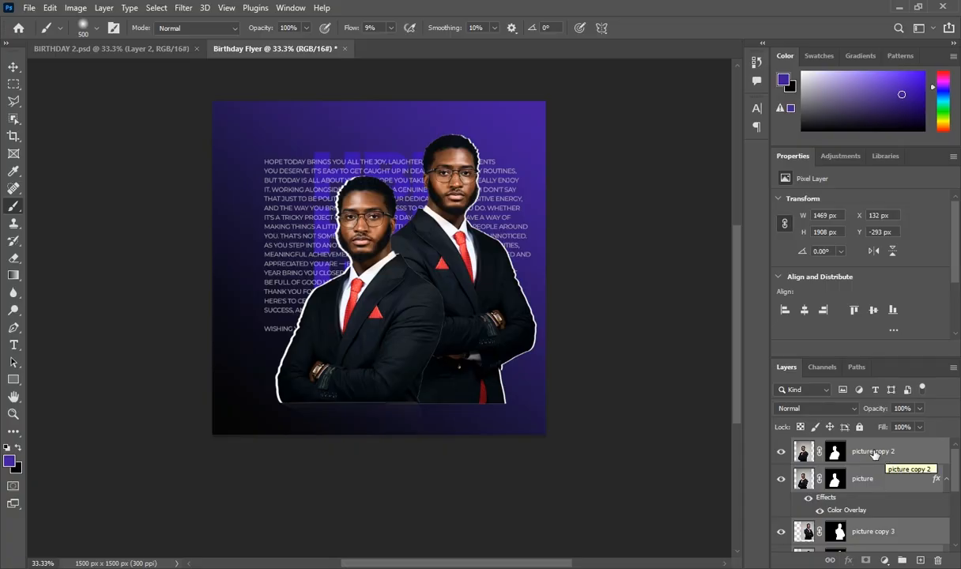
key("ctrl+g")
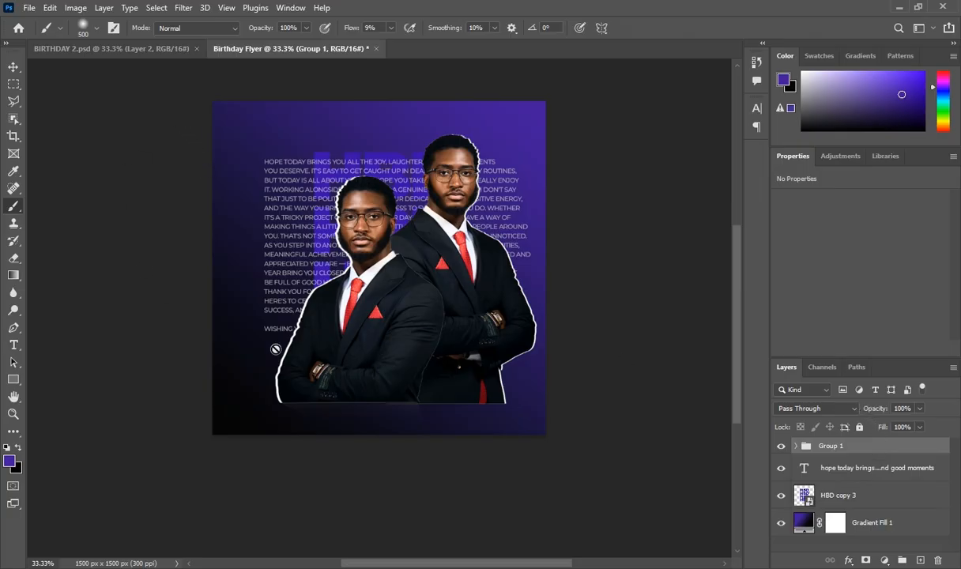
double_click(830, 446)
type("image")
key("Return")
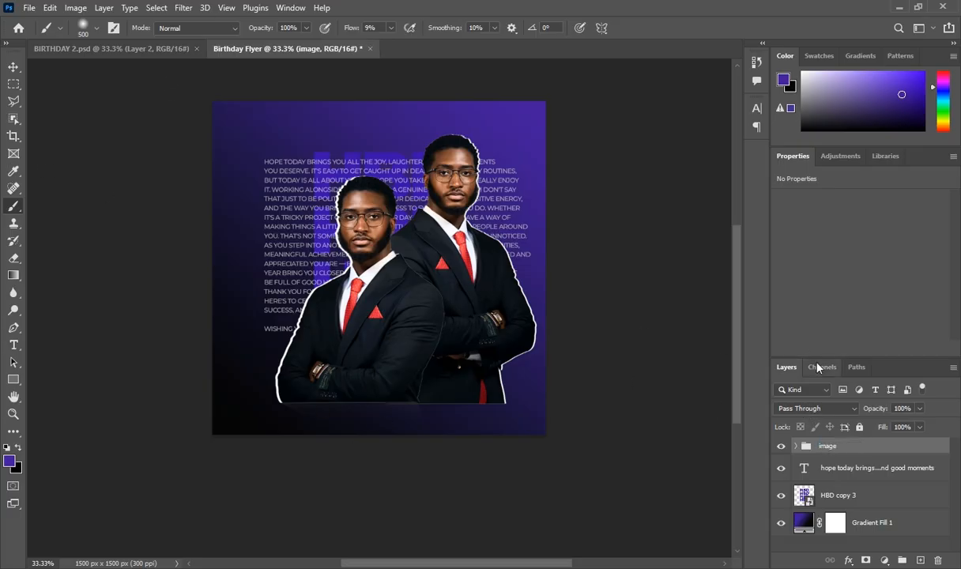
Step: Move the image group left so it is centred horizontally on the canvas
key("ctrl+t")
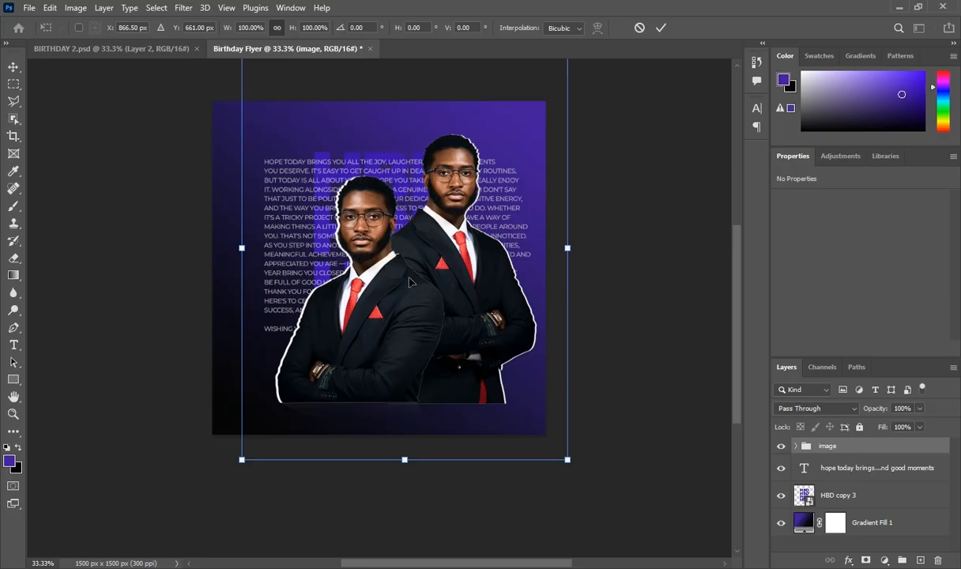
left_click_drag(421, 281, 394, 285)
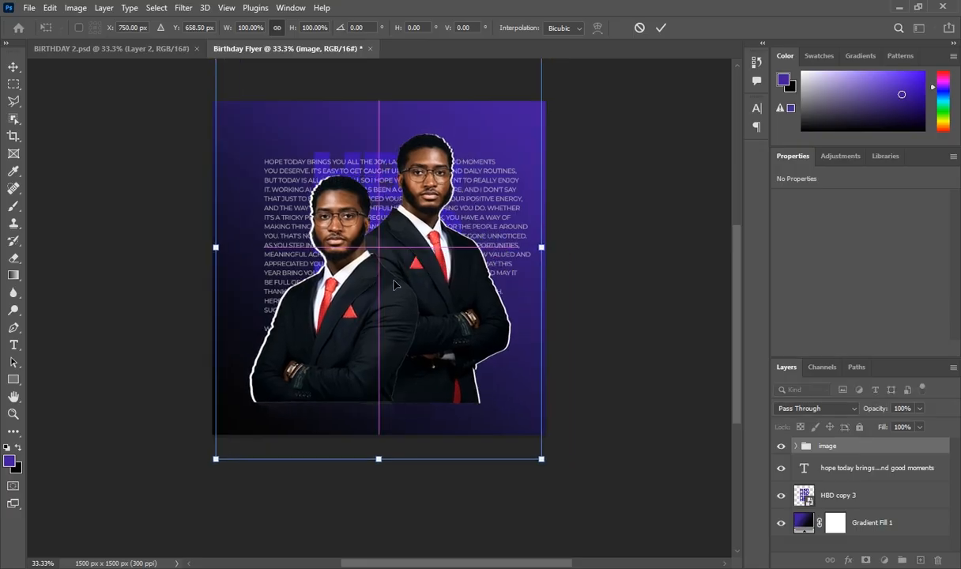
key("Return")
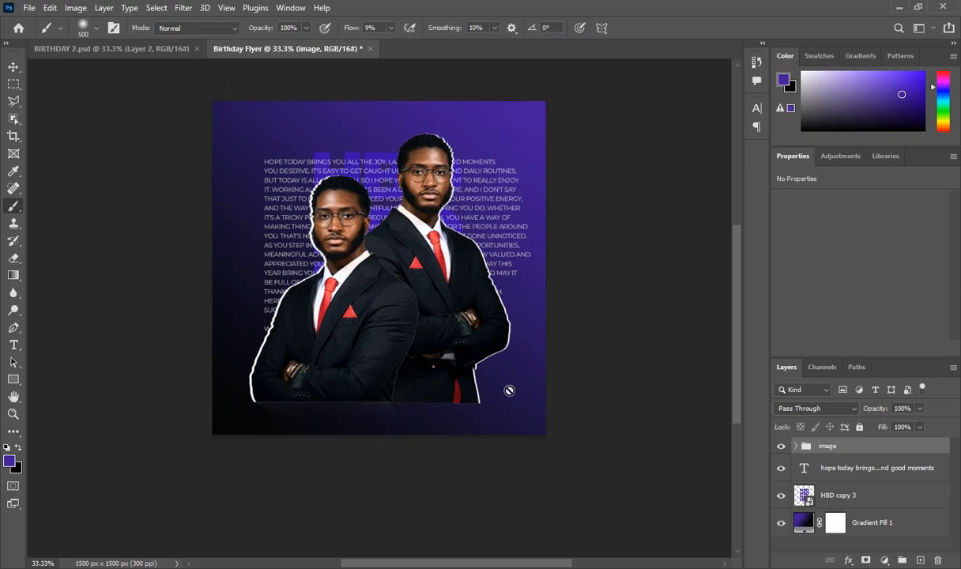
Step: On a new layer above the image group, paint a soft black fade over the flyer's lower part with an 800 px brush at 11% flow
left_click(13, 207)
left_click(921, 559)
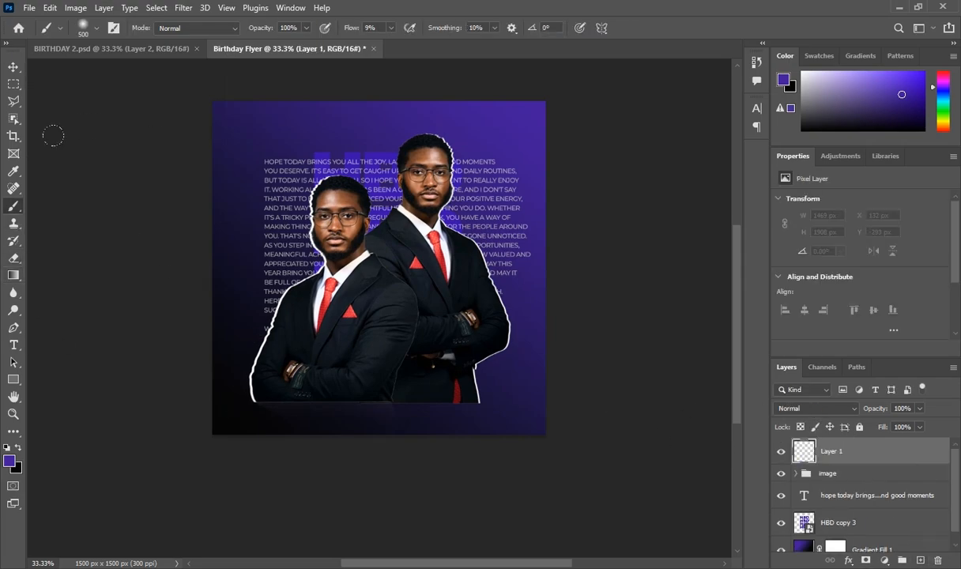
left_click(18, 448)
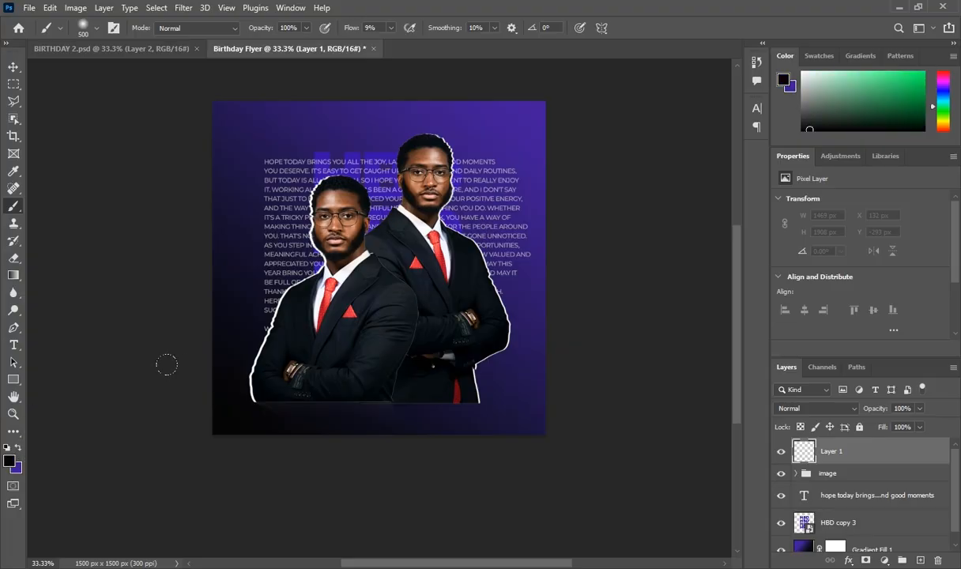
key("bracketright")
key("bracketright")
left_click(389, 27)
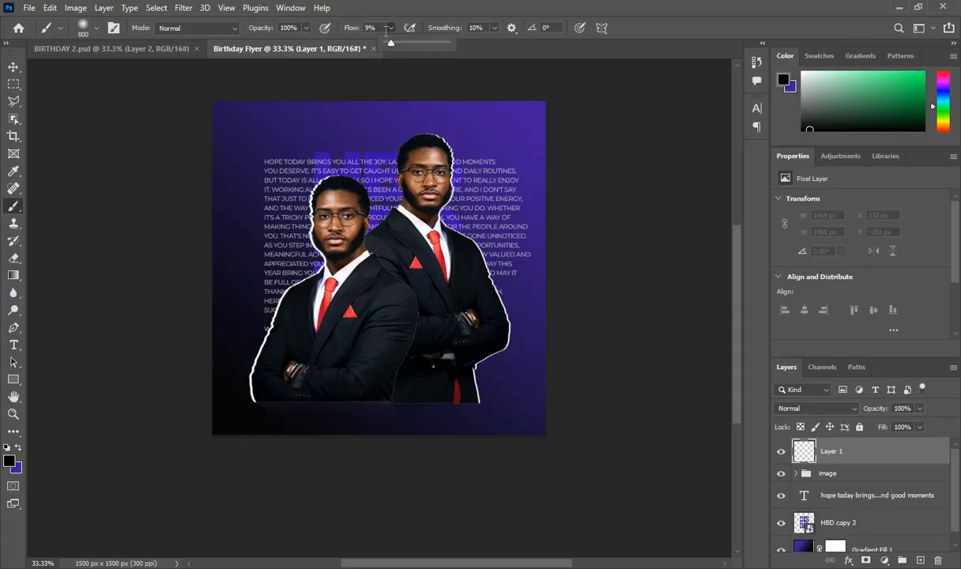
left_click_drag(390, 43, 393, 43)
mouse_move(434, 365)
left_mouse_down()
mouse_move(193, 373)
mouse_move(276, 368)
mouse_move(60, 364)
mouse_move(419, 365)
left_mouse_up()
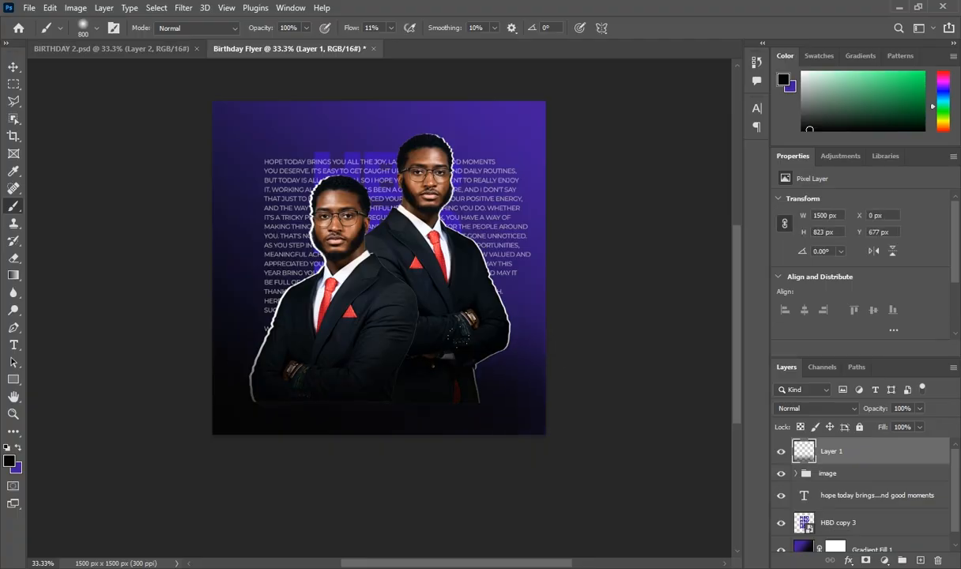
left_click_drag(458, 335, 182, 337)
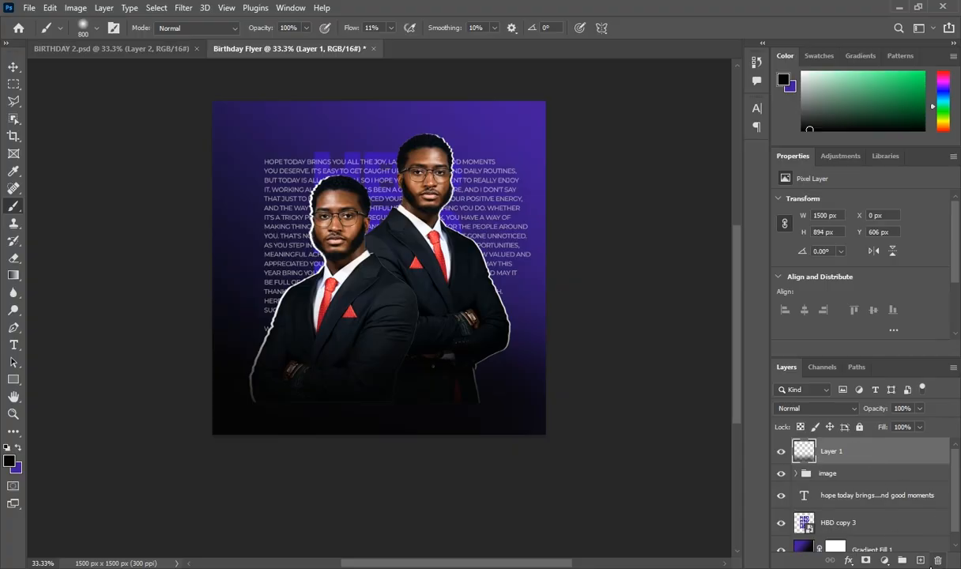
Step: Add another layer and draw an elliptical path about 347 × 329 px over the flyer's lower-left corner
key("ctrl+shift+alt+n")
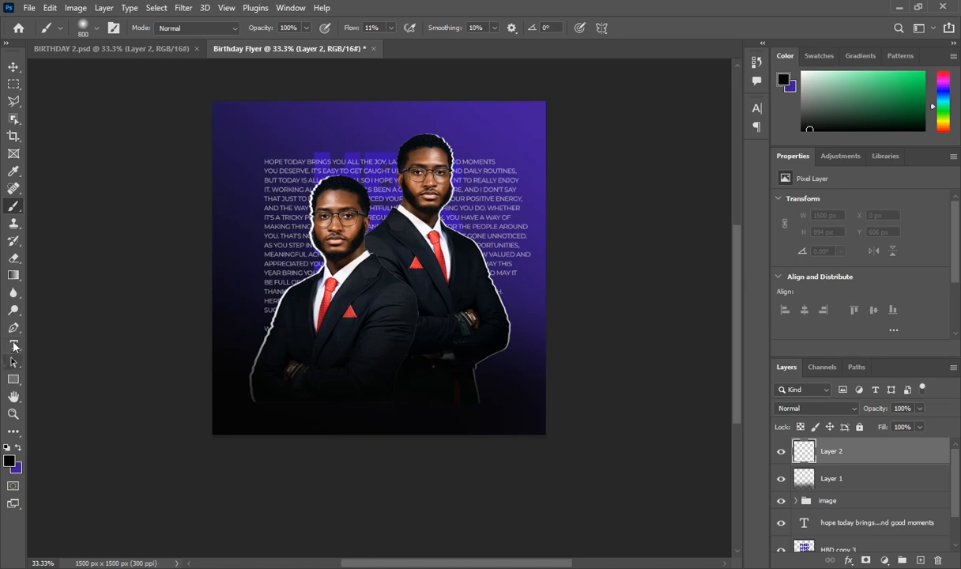
left_click(12, 385)
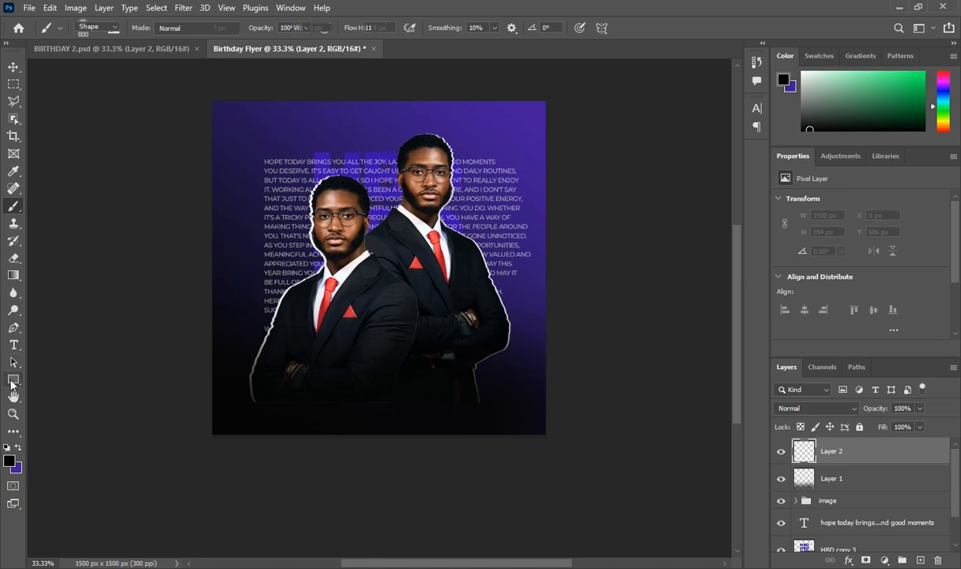
left_click(61, 380)
key("shift+u")
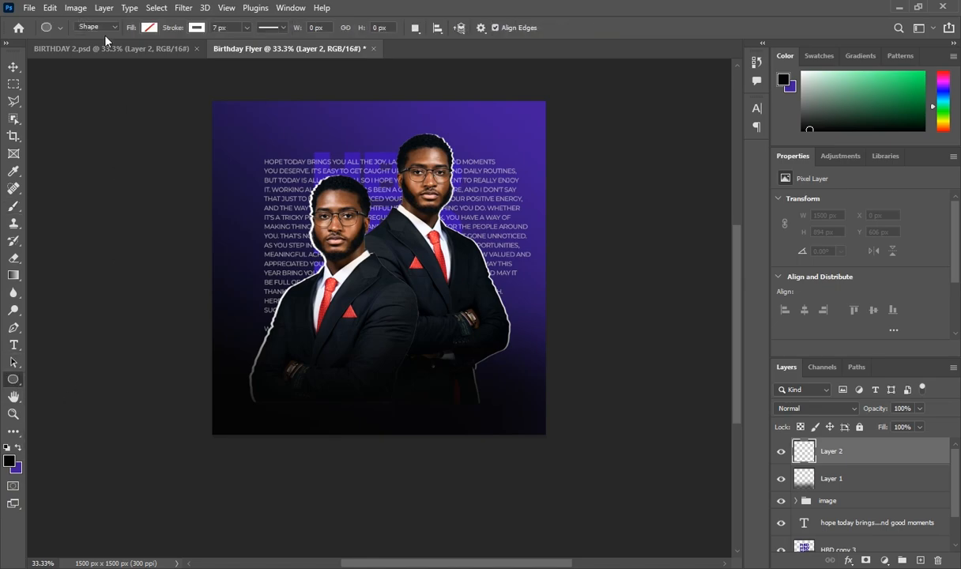
left_click(104, 27)
left_click(94, 48)
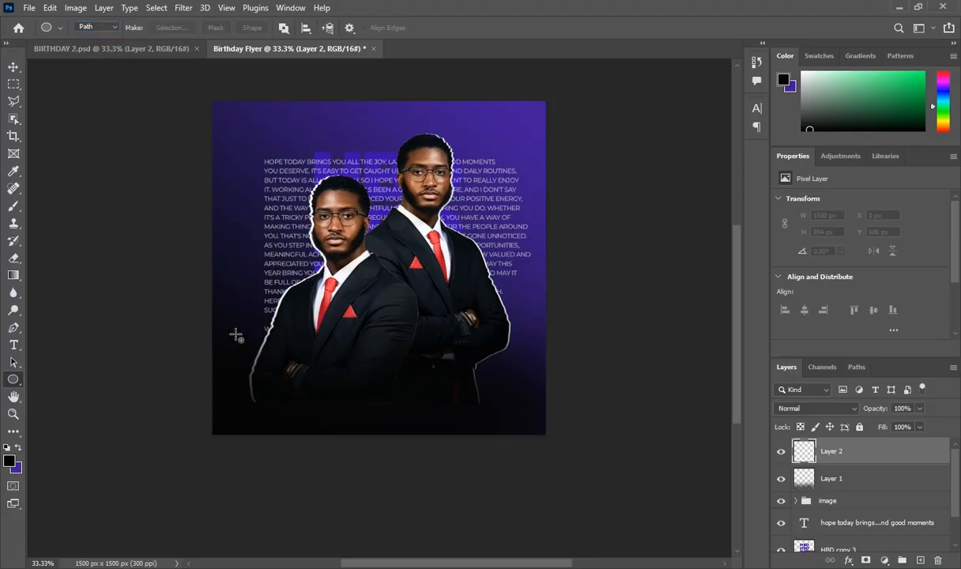
left_click_drag(236, 333, 314, 408)
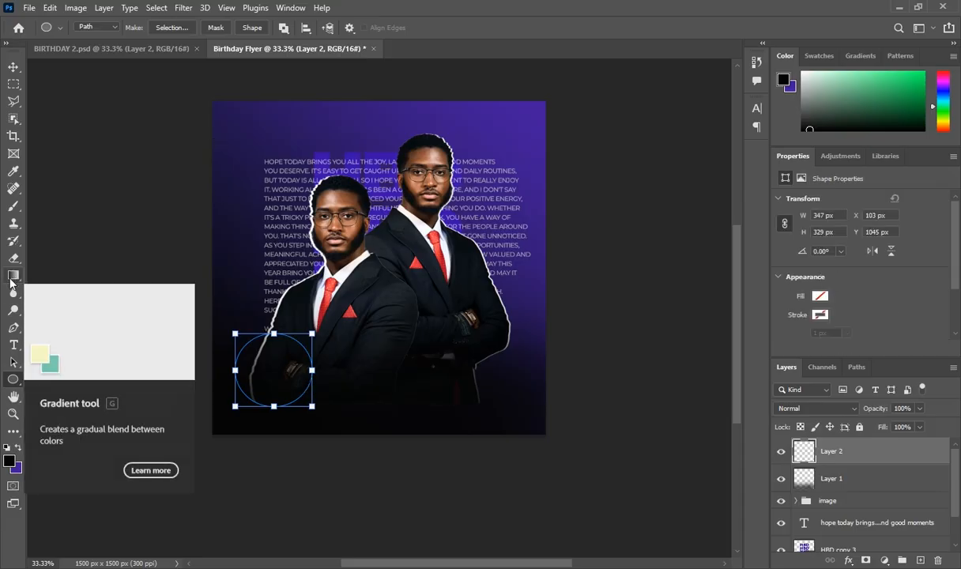
Step: Start text along the circular path and set it to white (#ffffff) Montserrat Bold
left_click(14, 345)
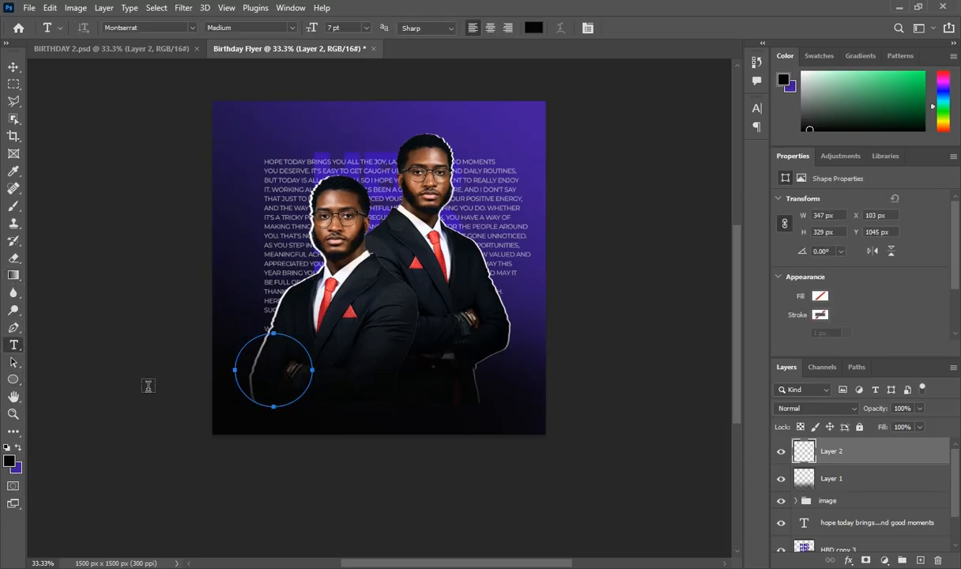
left_click(272, 335)
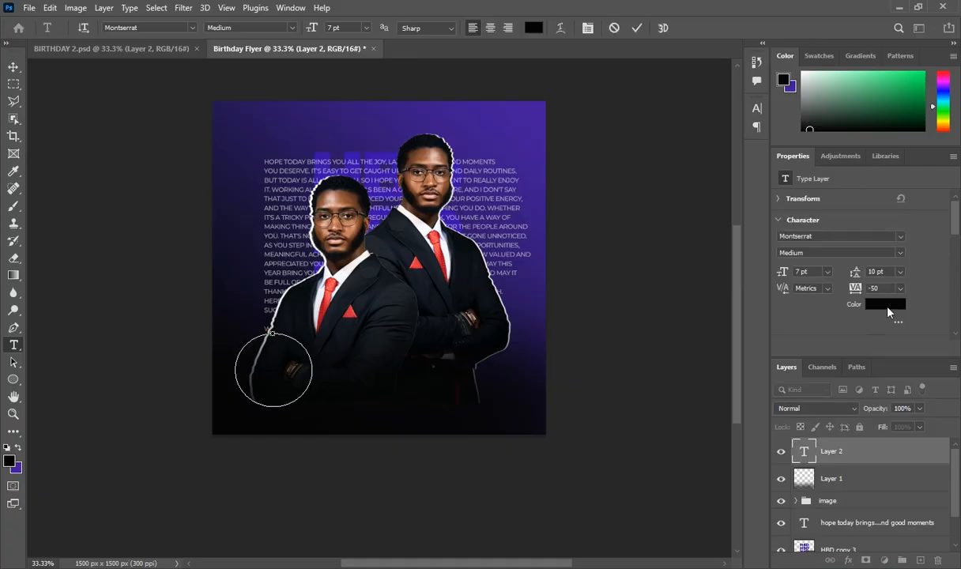
left_click(883, 304)
left_click_drag(598, 244, 566, 218)
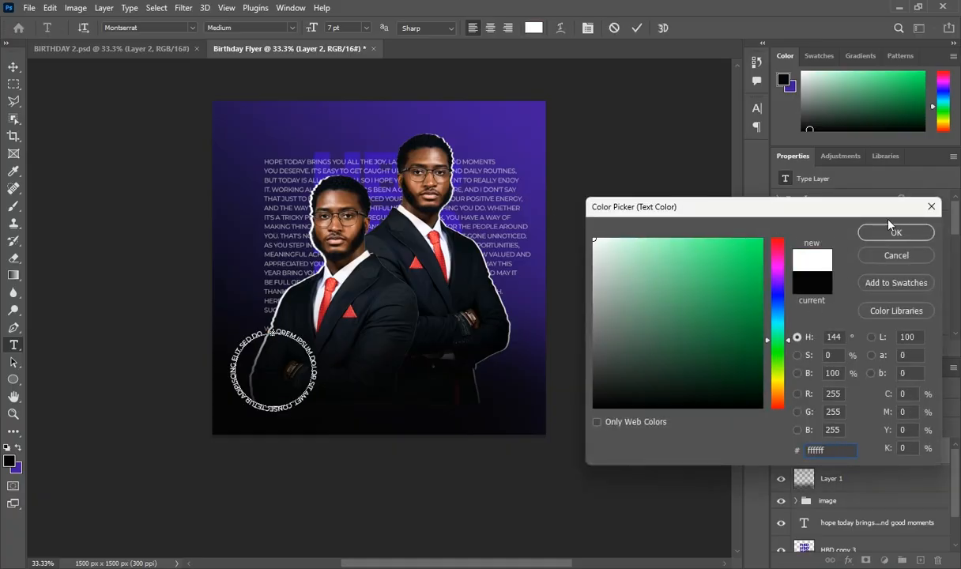
left_click(866, 230)
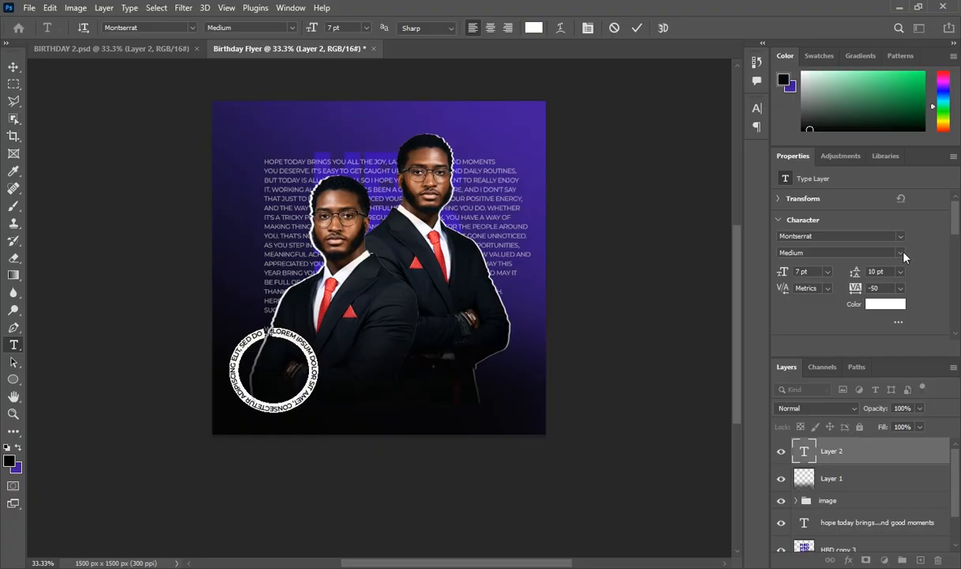
left_click(861, 251)
left_click(814, 331)
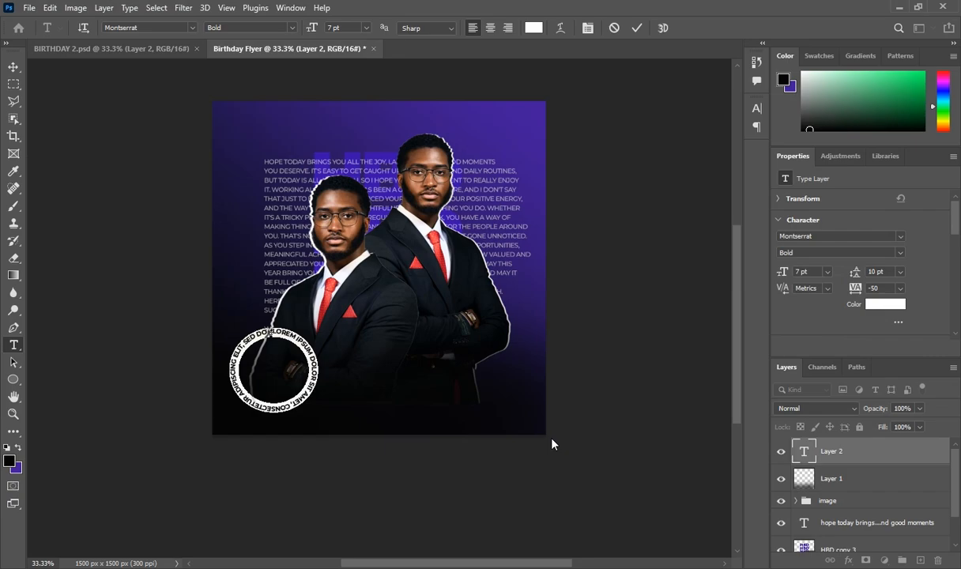
Step: Replace the placeholder text on the circular path with HAPPY BIRTHDAY repeated three times, separated by spaces
key("ctrl+a")
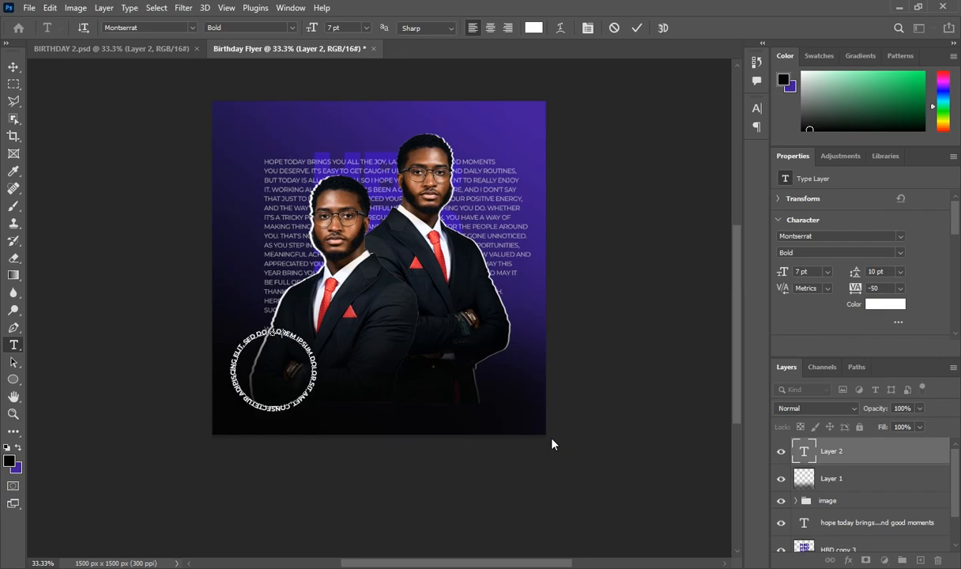
key("BackSpace")
type("HAPPY")
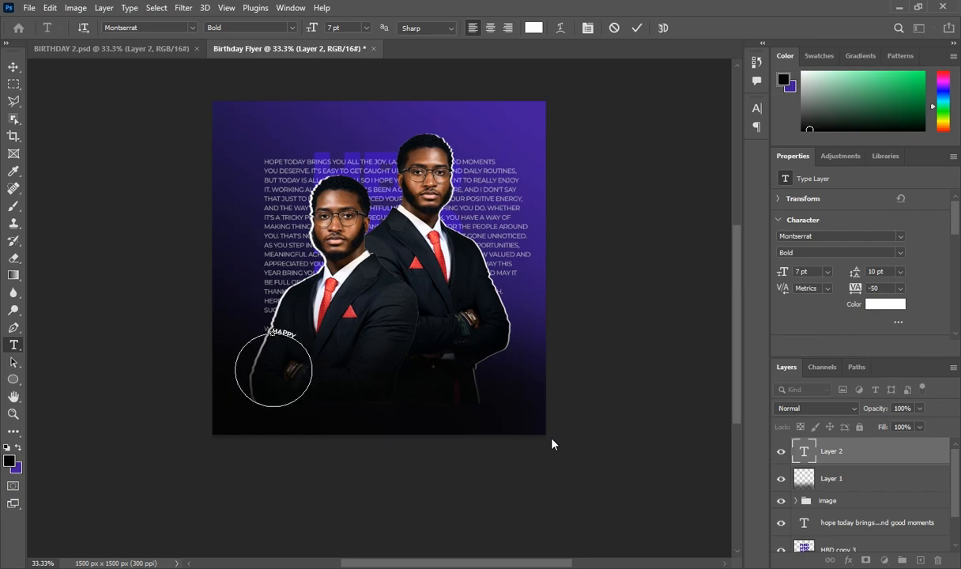
type(" BIRTHDAY.")
type("HAPPY BI")
type("RTHDAY")
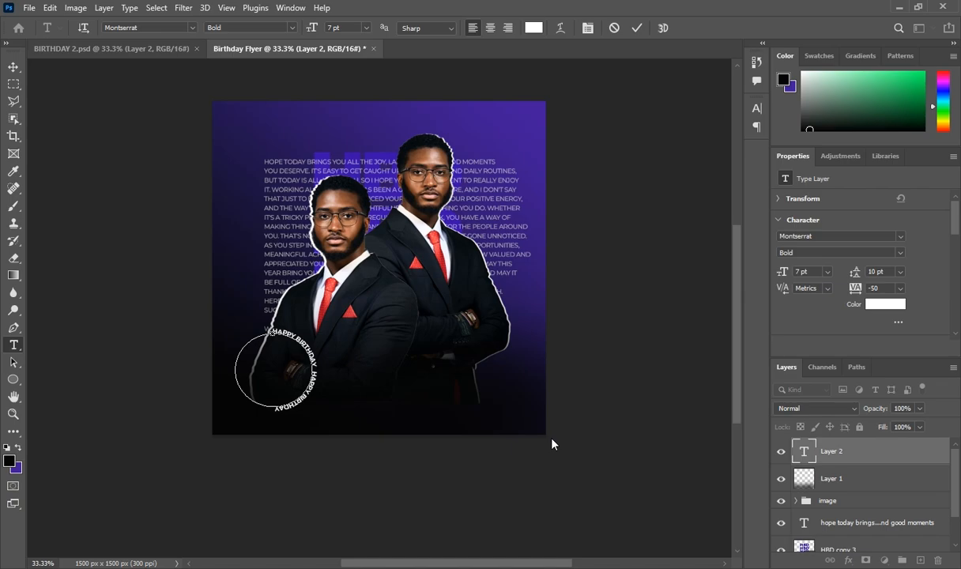
type(", HAPPY BIRTHDAY")
Step: Set the whole circular HAPPY BIRTHDAY text to 9 pt and commit it
left_click_drag(272, 331, 233, 341)
left_click(826, 272)
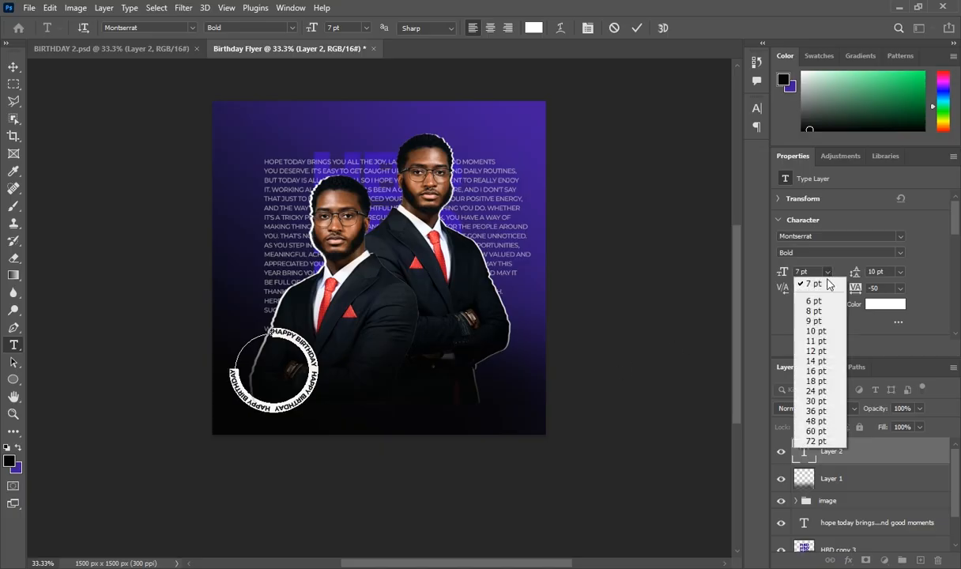
left_click(816, 322)
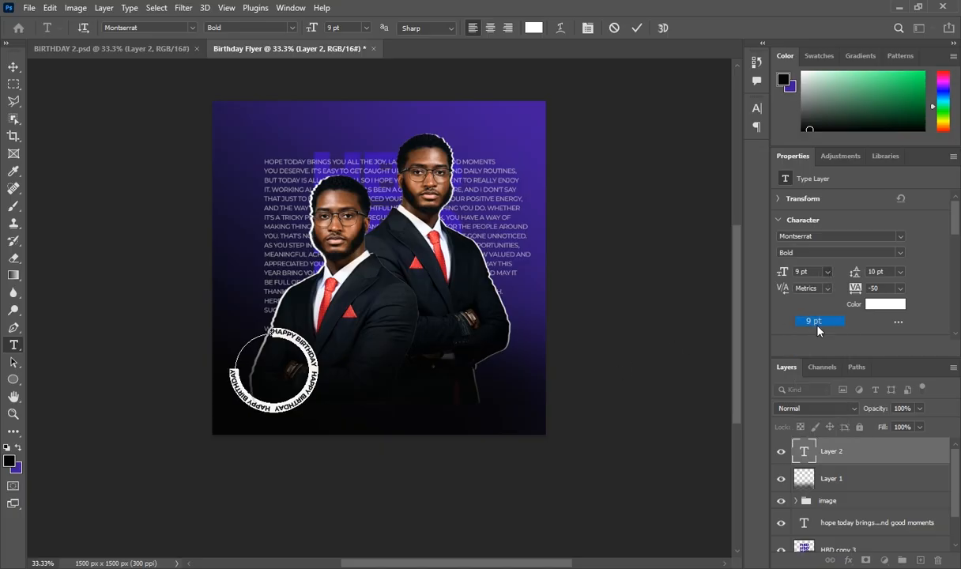
left_click(876, 451)
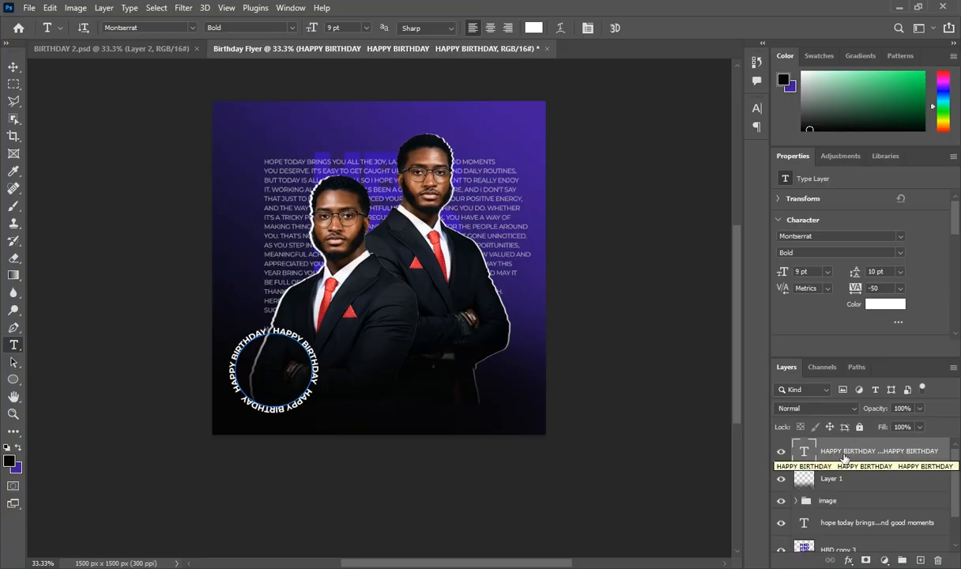
Step: Add a layer above the circular text and enter the separate text 5TH beside the circle
left_click(902, 560)
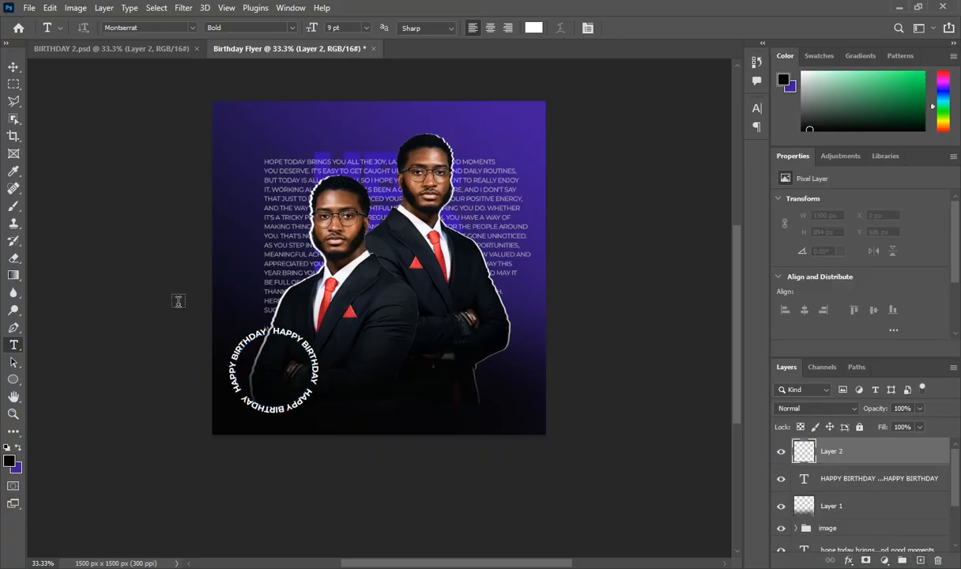
left_click(253, 355)
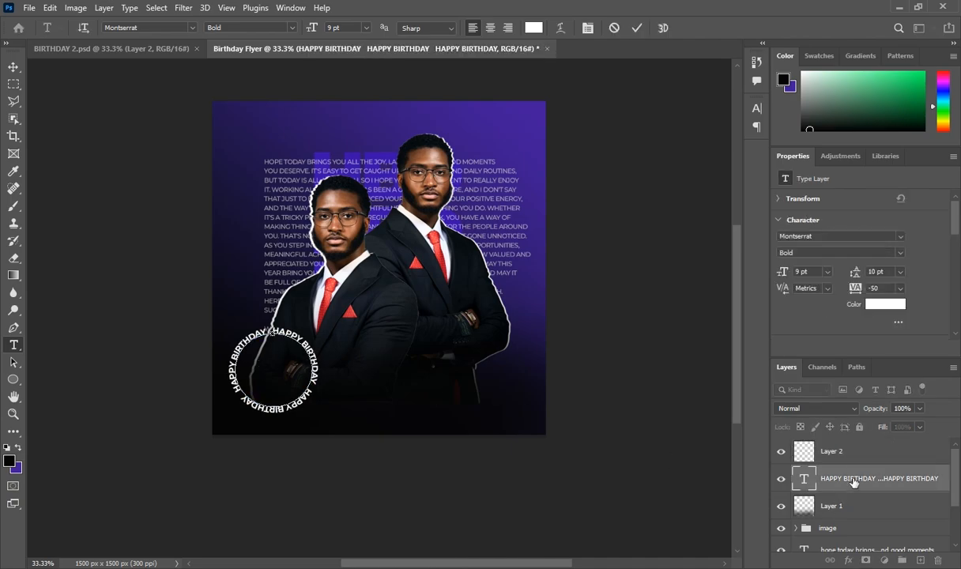
left_click(845, 452)
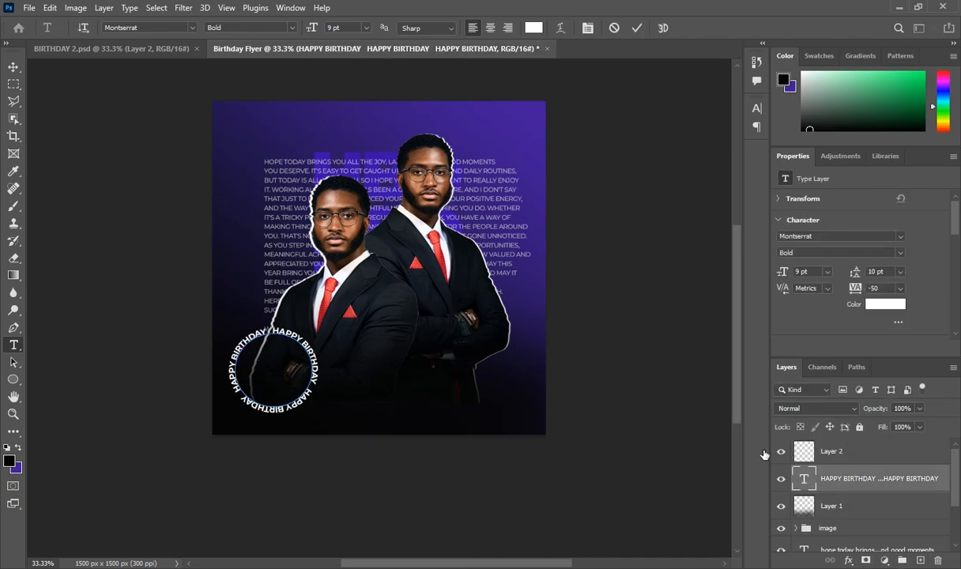
left_click(345, 367)
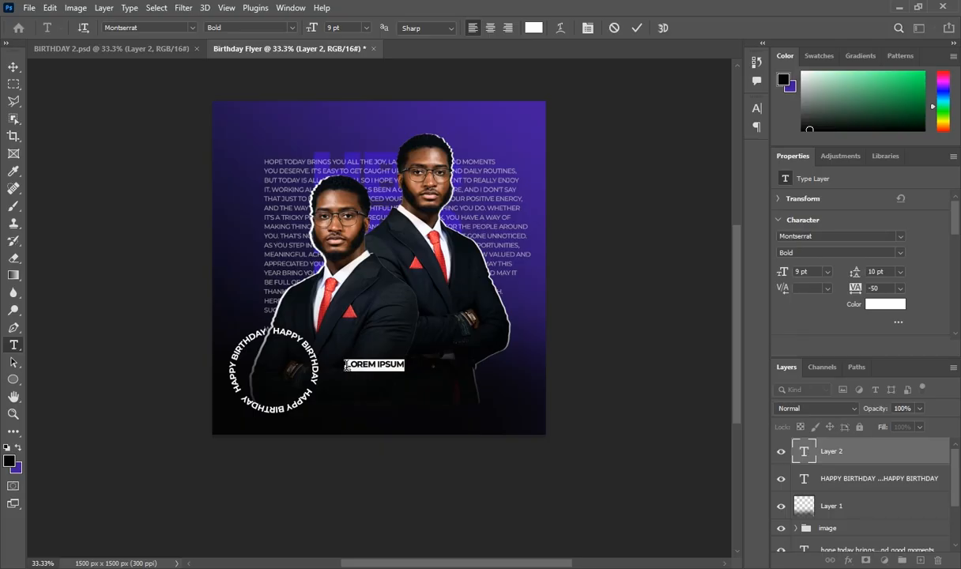
key("BackSpace")
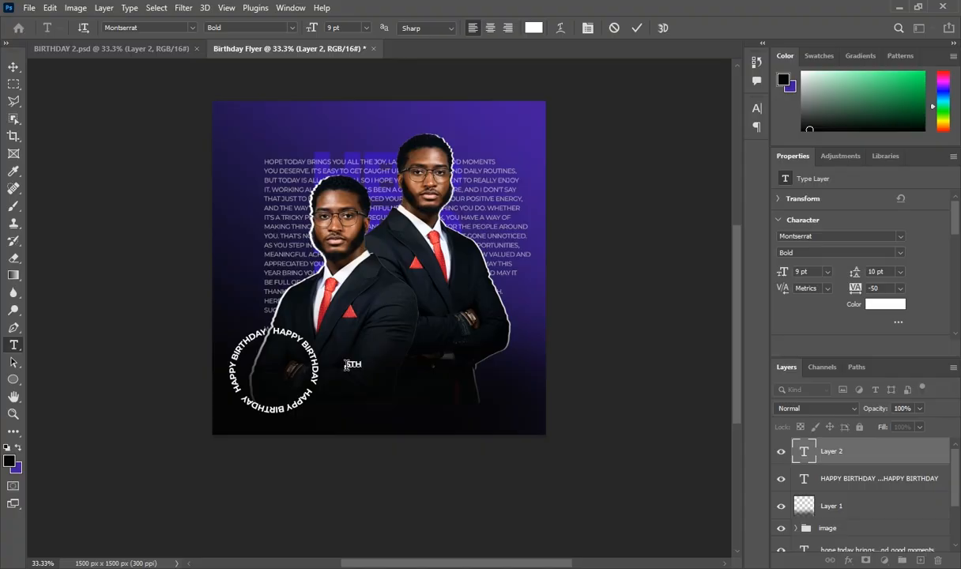
Step: Format the 5TH text in Montserrat Black at 24 pt
double_click(348, 364)
left_click(827, 273)
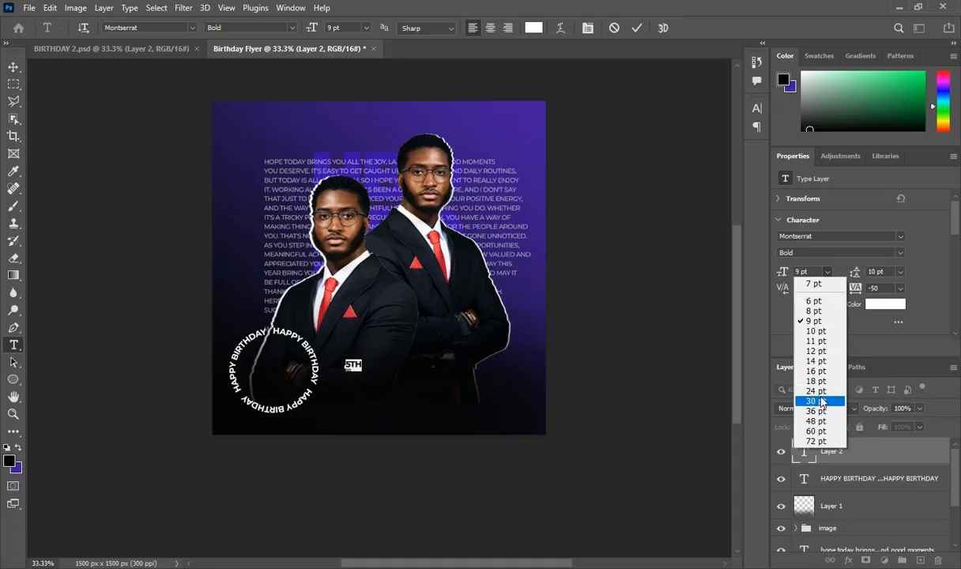
left_click(824, 384)
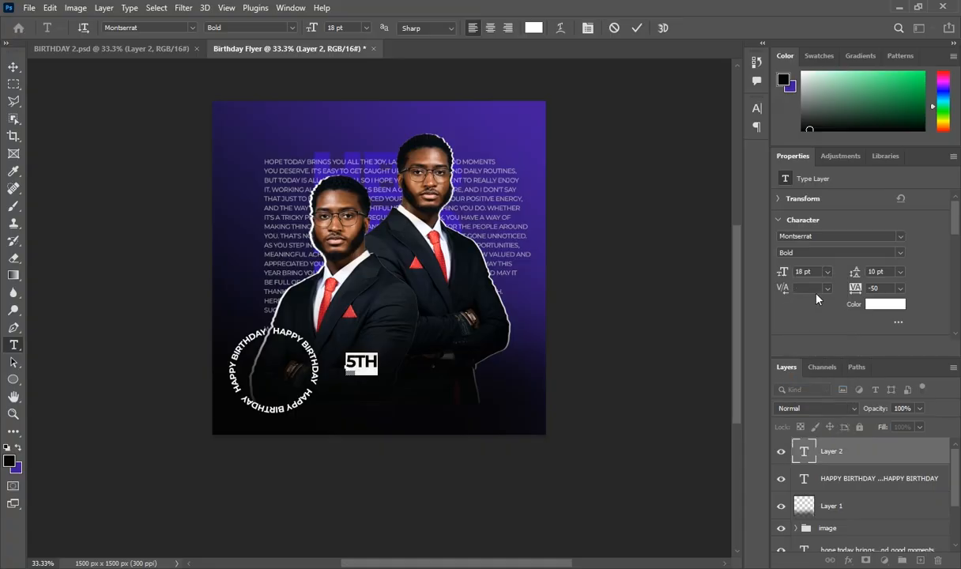
left_click(898, 254)
left_click(790, 350)
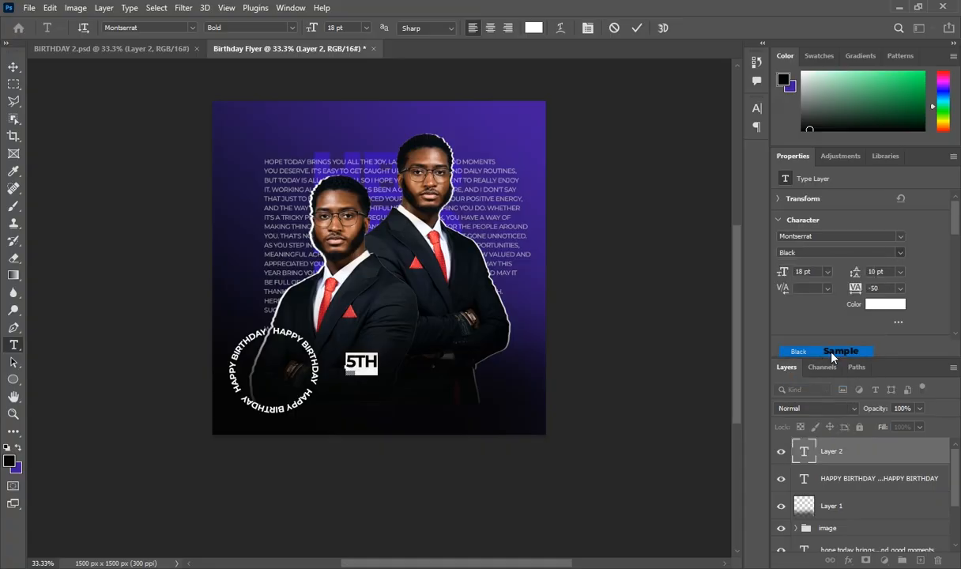
left_click(828, 272)
left_click(815, 398)
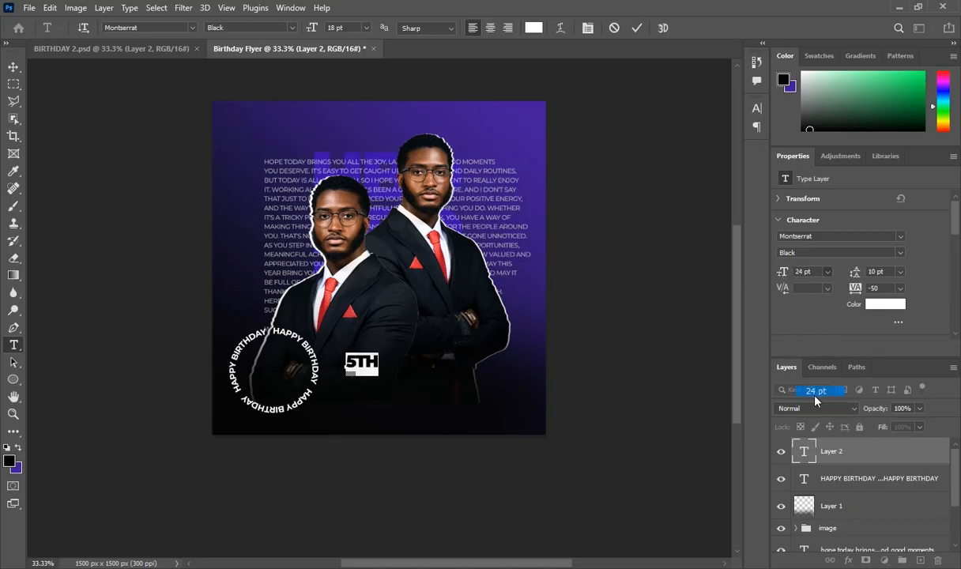
Step: Colour the 5TH text red #d13142, sampled from the front man's pocket square, and move it inside the HAPPY BIRTHDAY circle
left_click(885, 306)
left_click(327, 300)
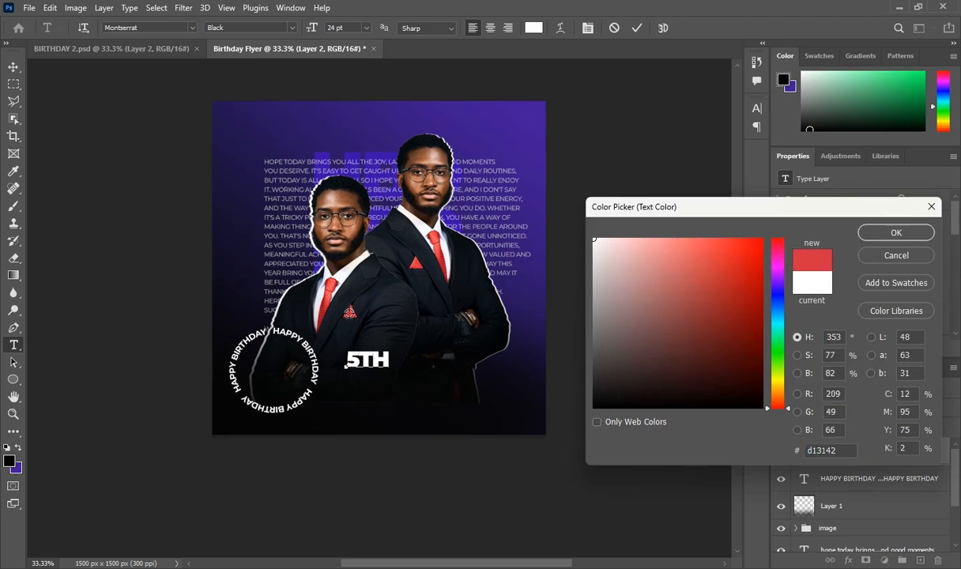
left_click(885, 232)
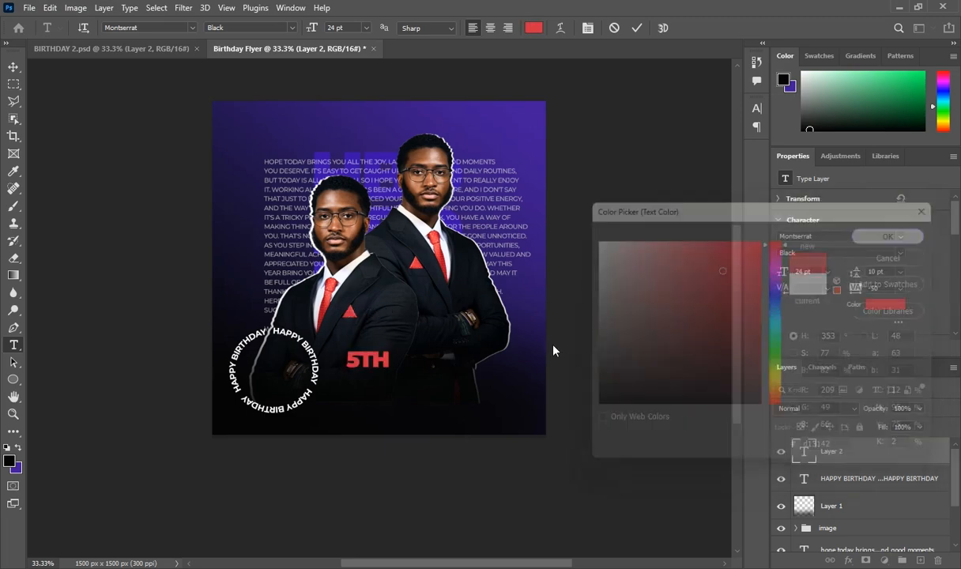
left_click_drag(374, 400, 279, 404)
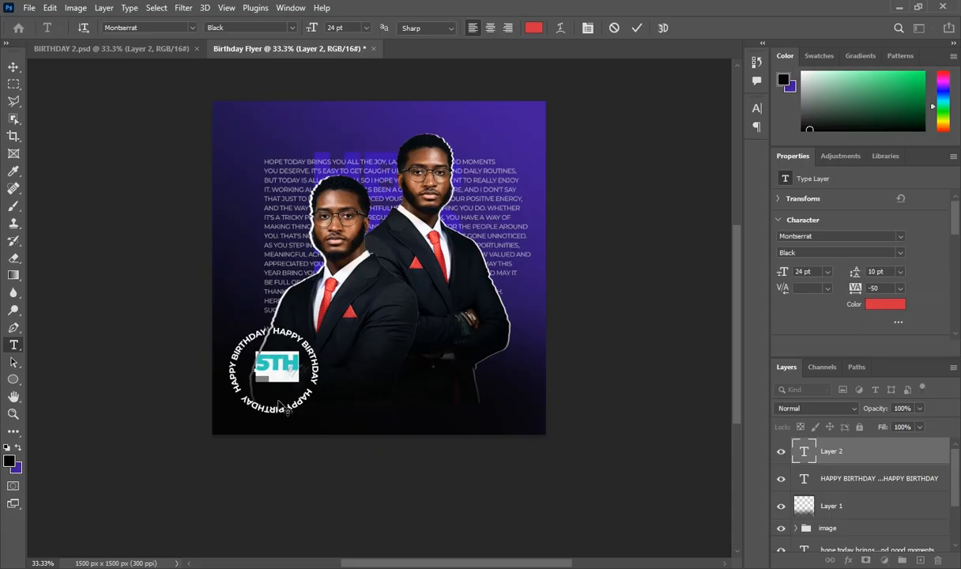
left_click(847, 448)
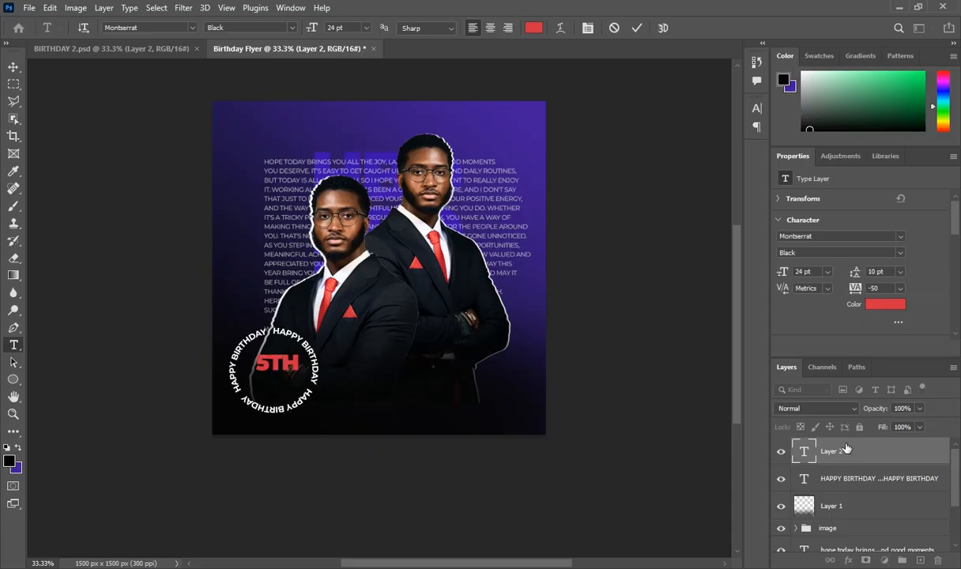
Step: Add the red Montserrat Black text MAY at 14 pt and place it beneath 5TH inside the circle
left_click(373, 375)
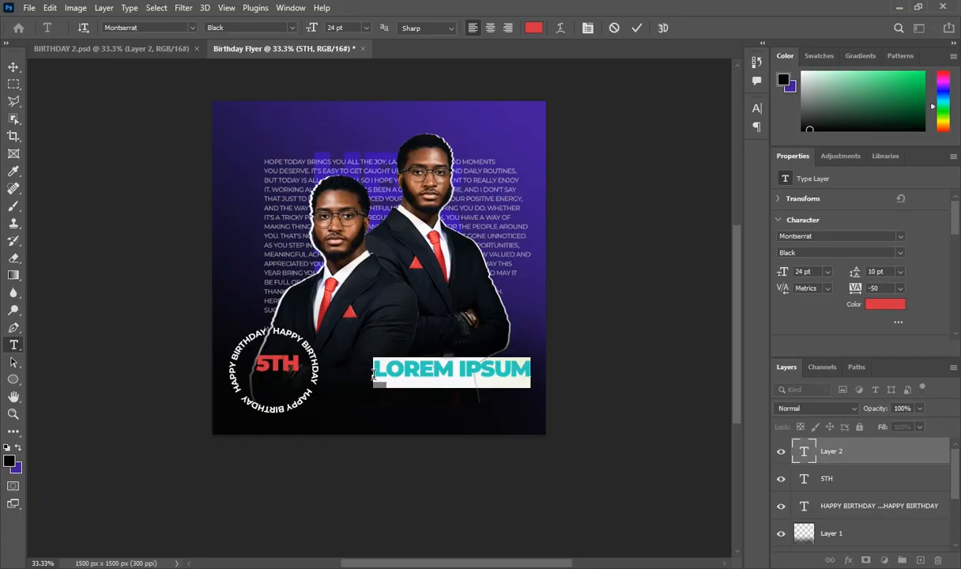
type("MAY")
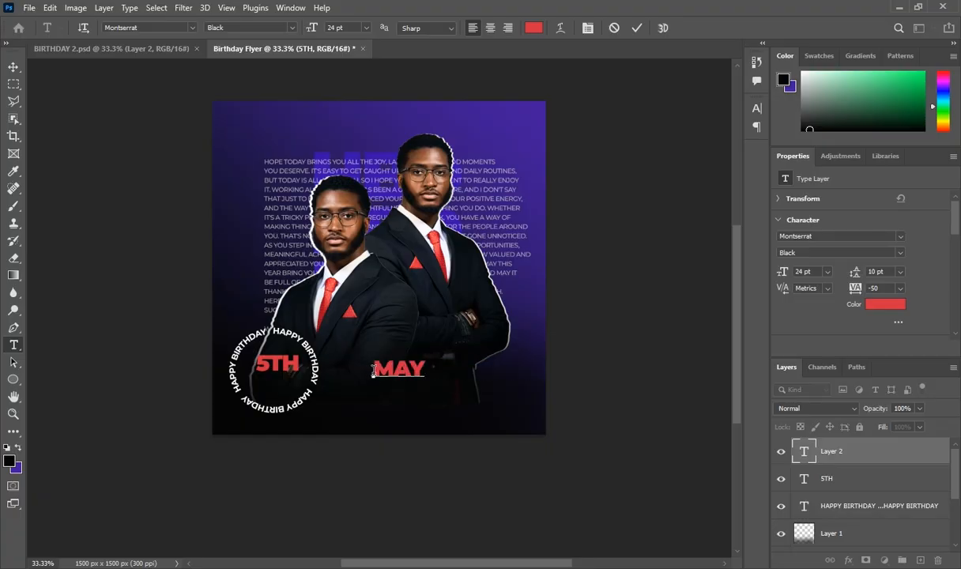
left_click_drag(374, 371, 468, 380)
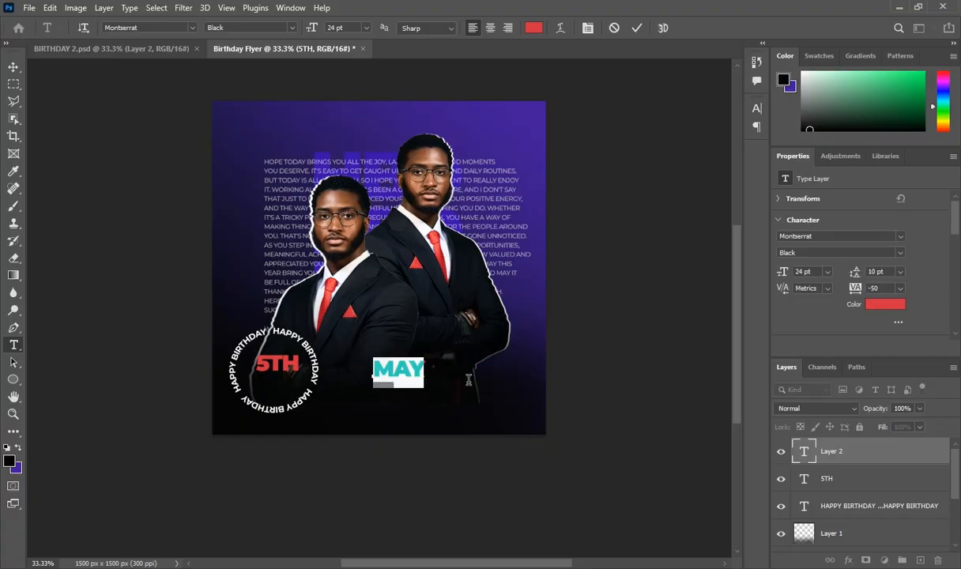
left_click(827, 271)
left_click(817, 363)
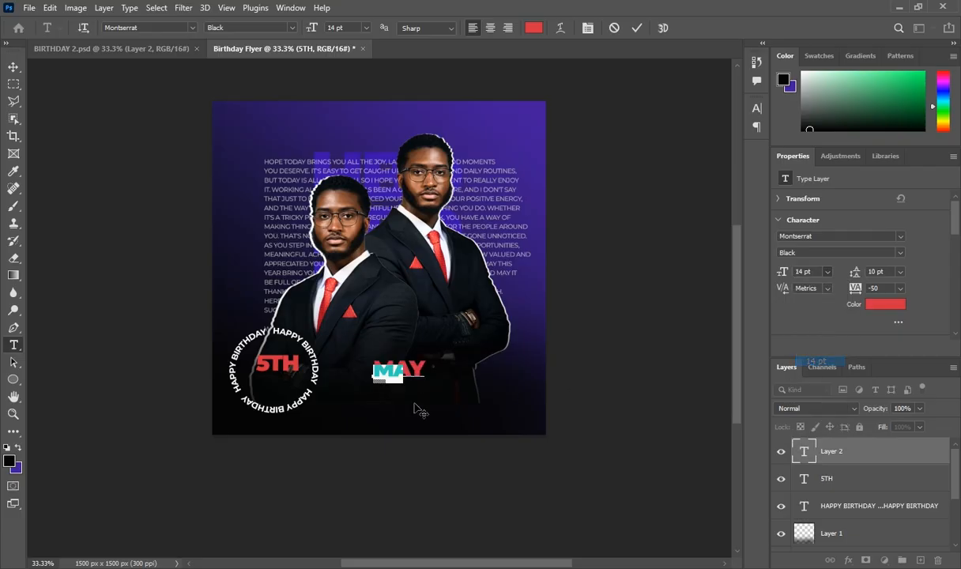
left_click_drag(385, 412, 274, 418)
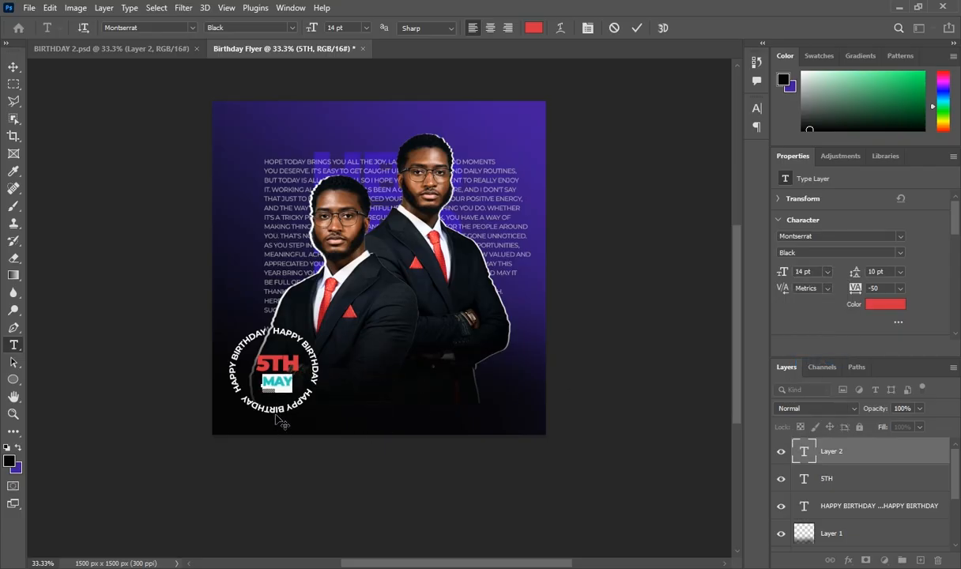
Step: Shift the 5TH and MAY texts together about 16 px to the left within the HAPPY BIRTHDAY circle
left_click(851, 463)
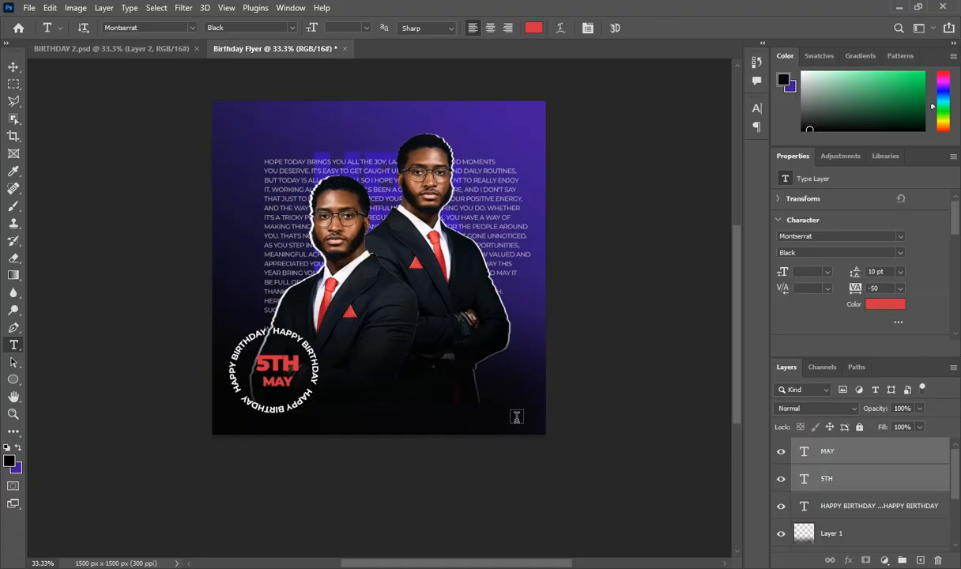
key("ctrl+t")
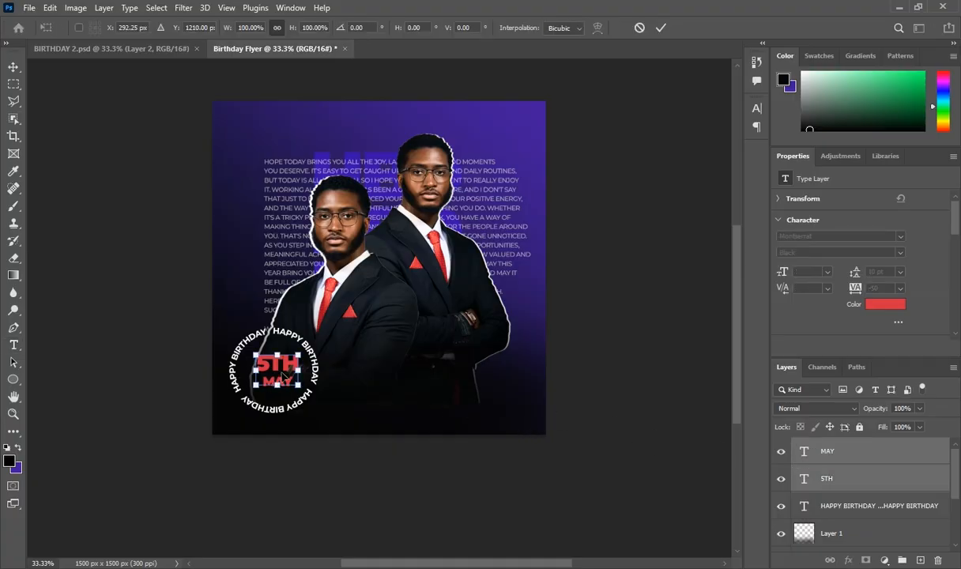
left_click_drag(280, 375, 269, 375)
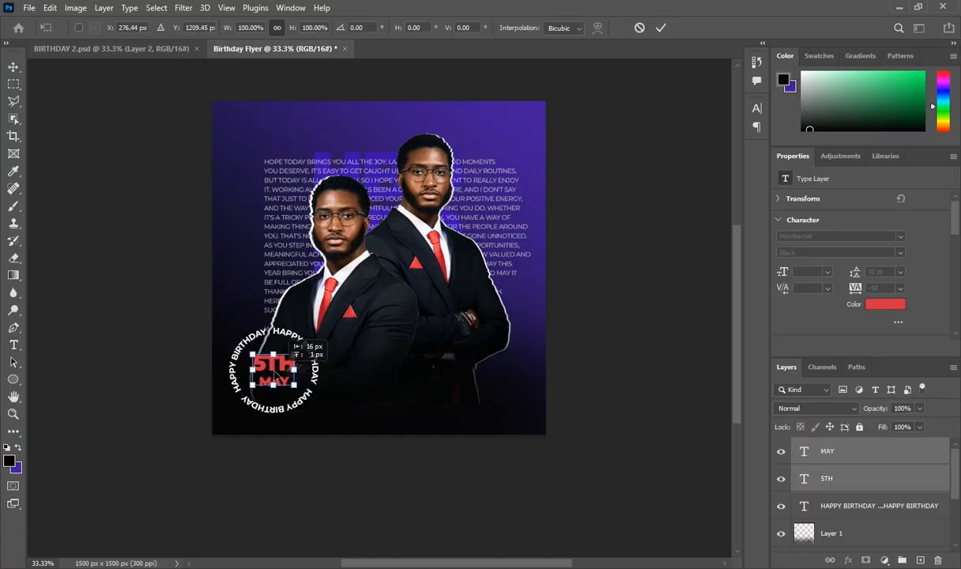
key("Return")
Step: Add a new layer above the MAY text and check the reference design in BIRTHDAY 2.psd
left_click(890, 457)
key("t")
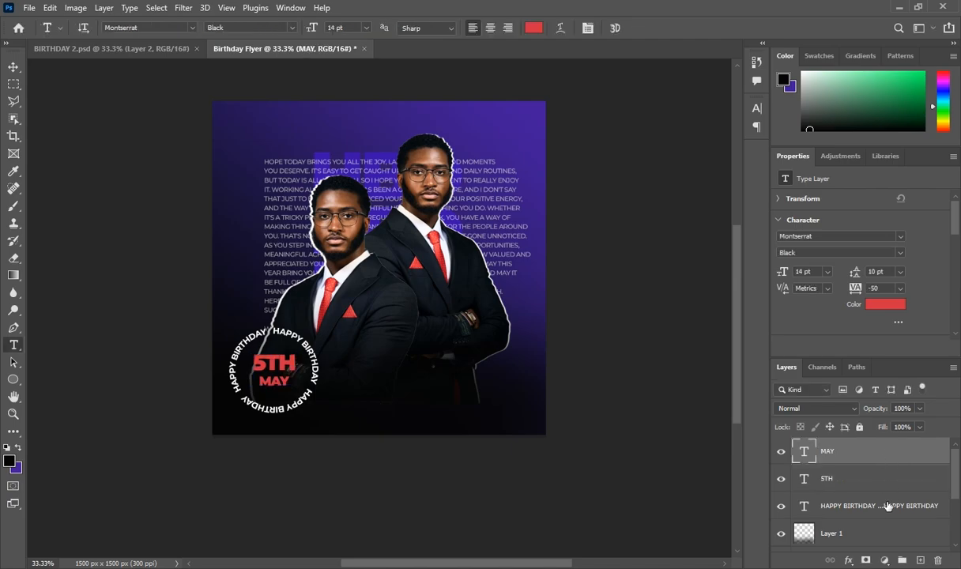
key("ctrl+shift+alt+n")
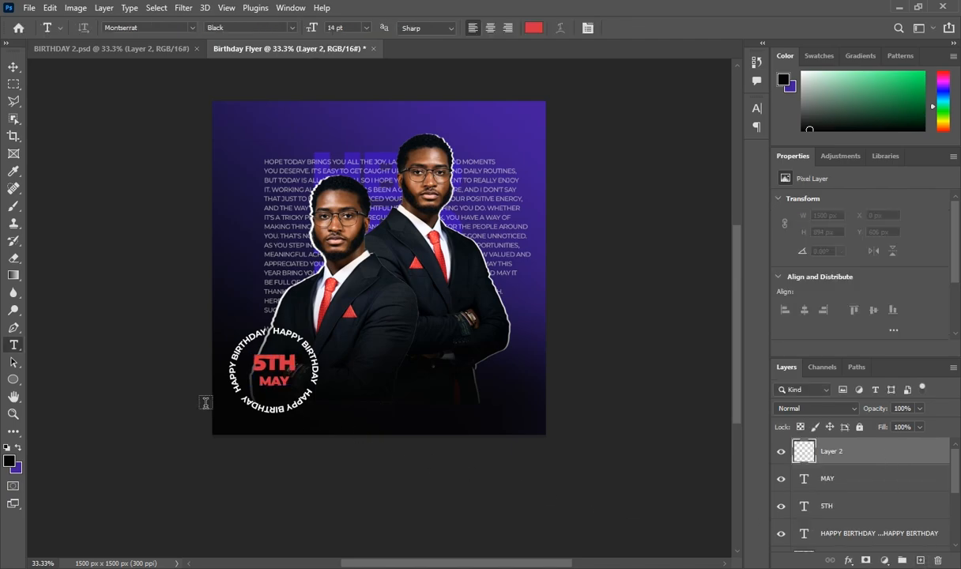
left_click(96, 49)
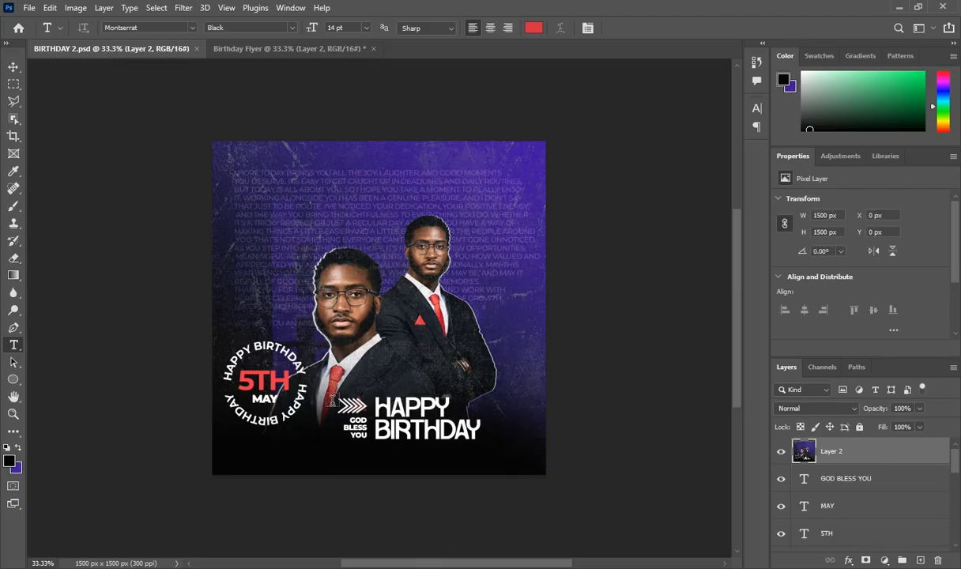
left_click(260, 52)
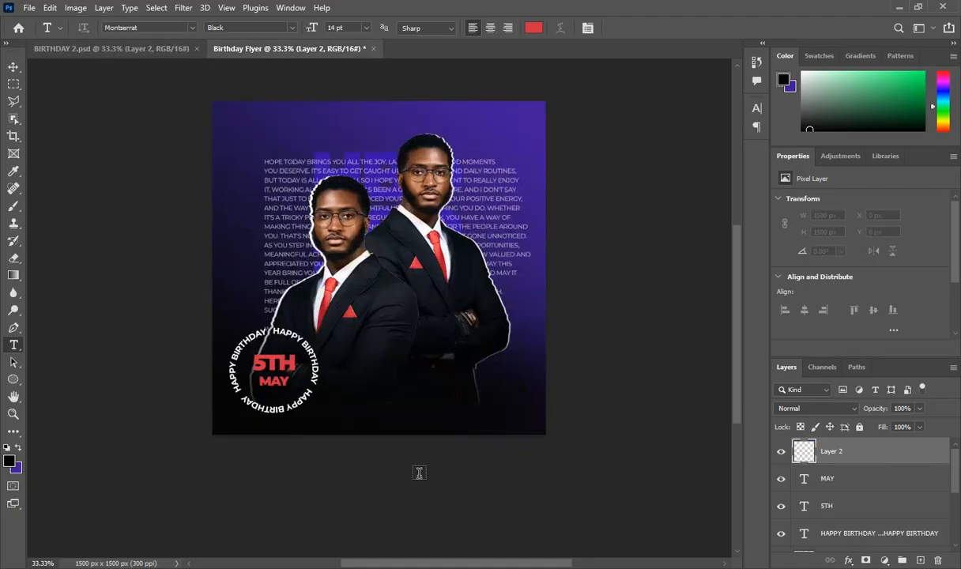
Step: Add the text HAPPY BIRTHDAY on two lines in white #ffffff Wapilor over the rear man's lower jacket
left_click(427, 363)
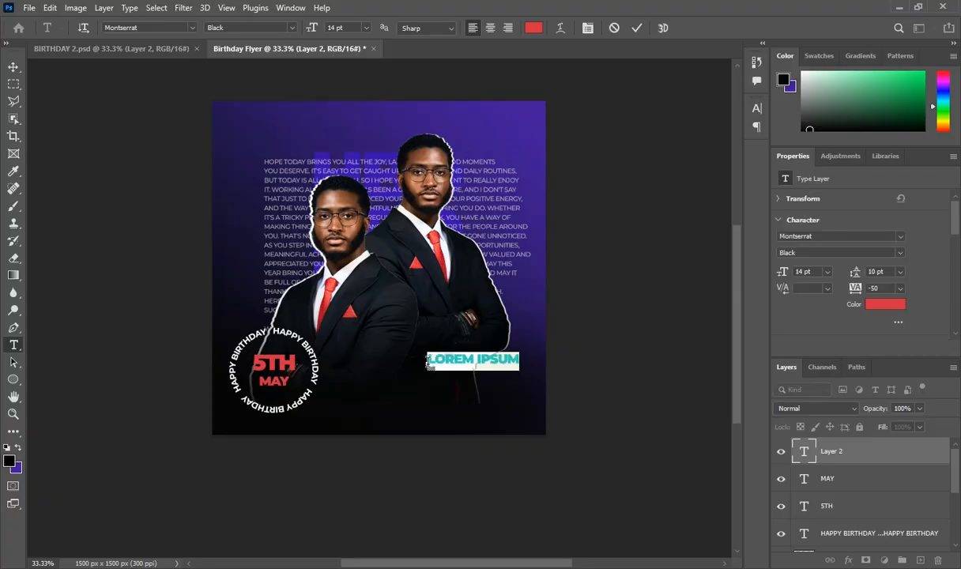
left_click(885, 304)
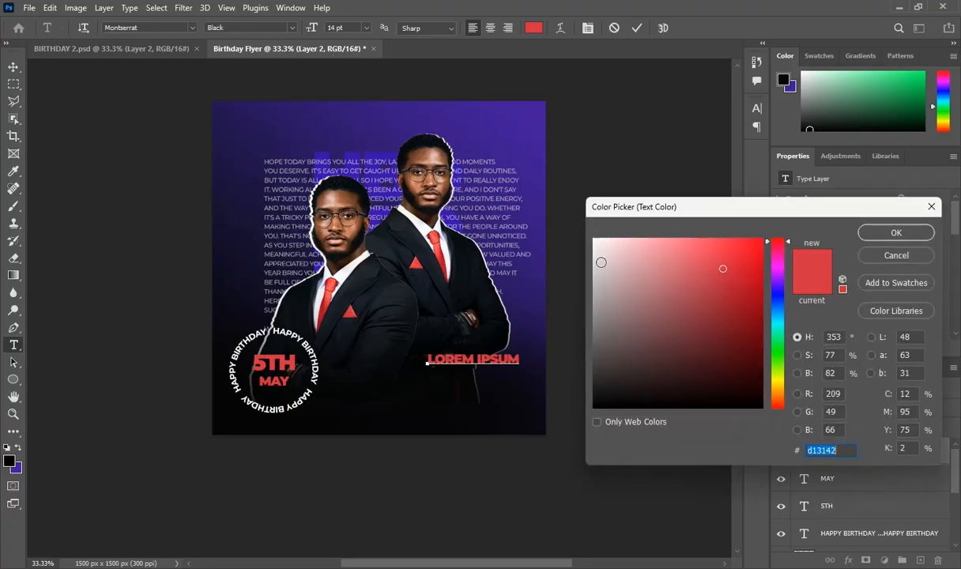
left_click(597, 239)
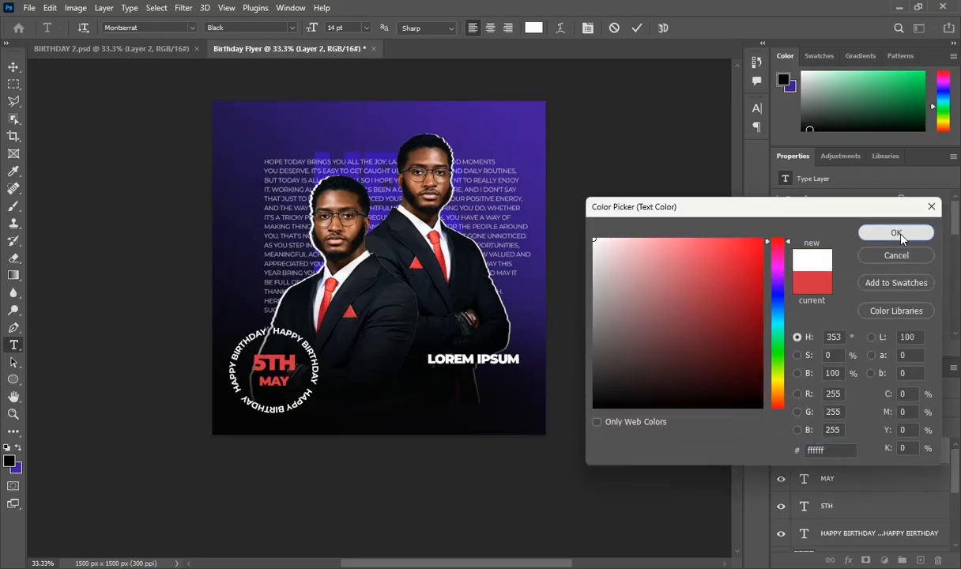
left_click(897, 232)
left_click(900, 236)
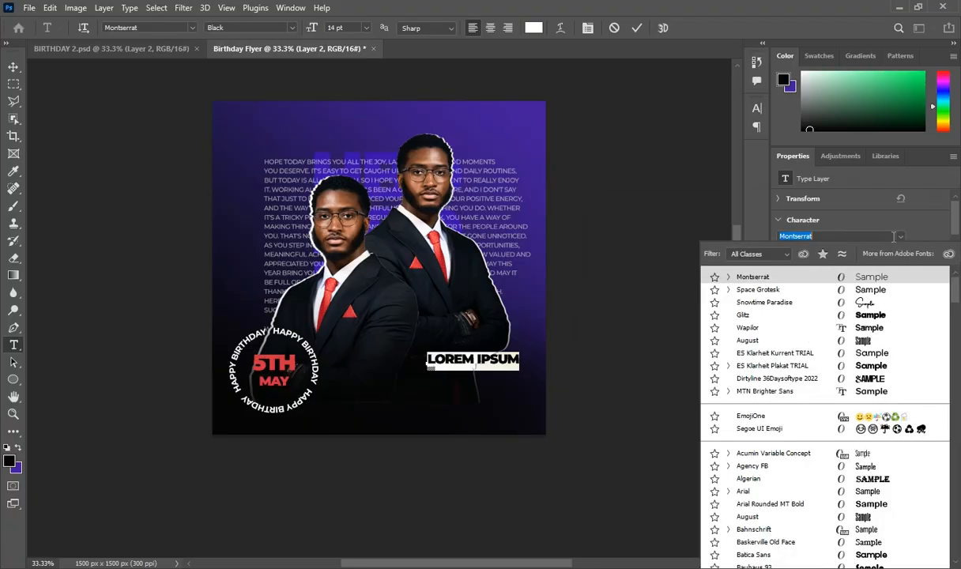
left_click(747, 327)
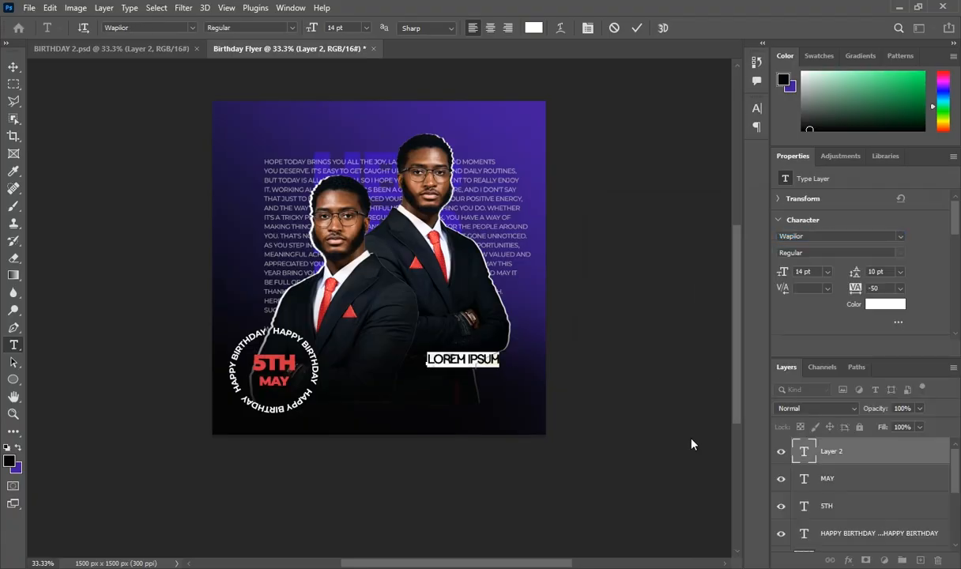
type("HAPPY")
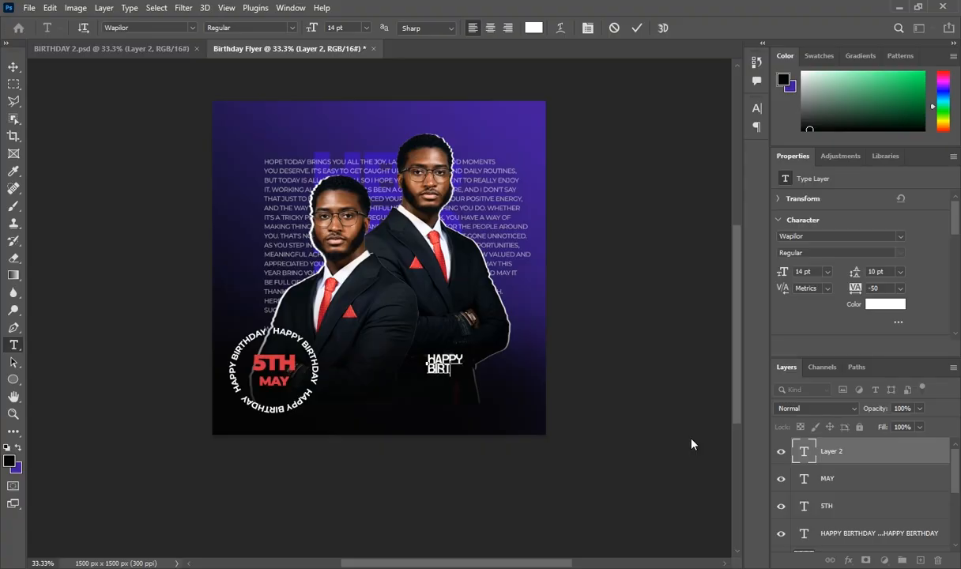
type("BIRTHDAY")
Step: Try the two-line HAPPY BIRTHDAY text at 24 pt with 18 pt leading
key("ctrl+a")
left_click(827, 272)
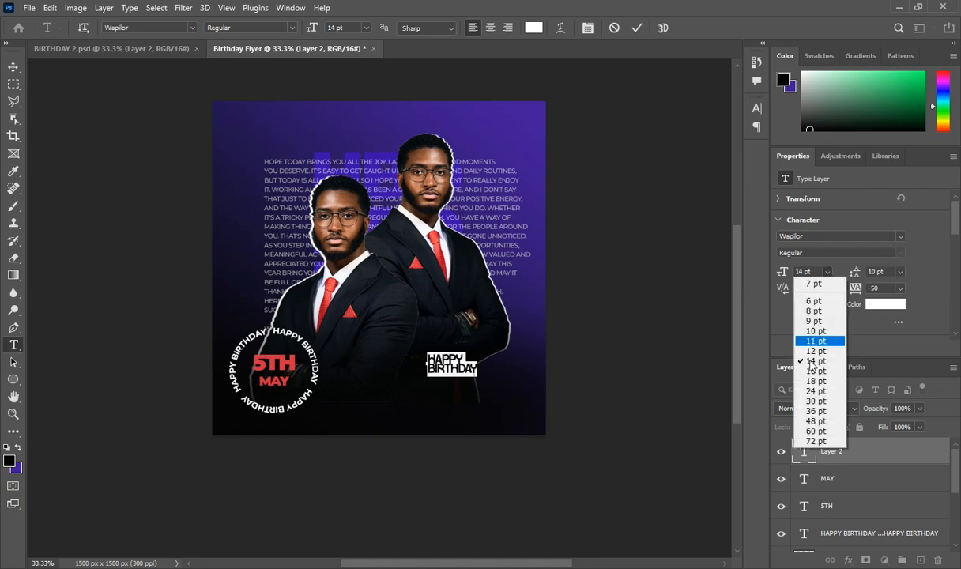
left_click(812, 381)
left_click(899, 272)
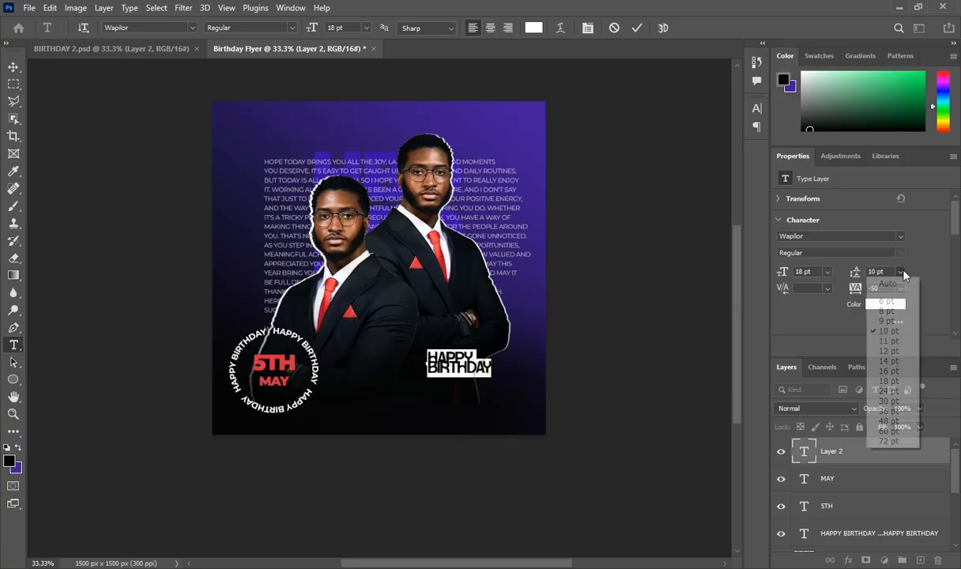
left_click(888, 381)
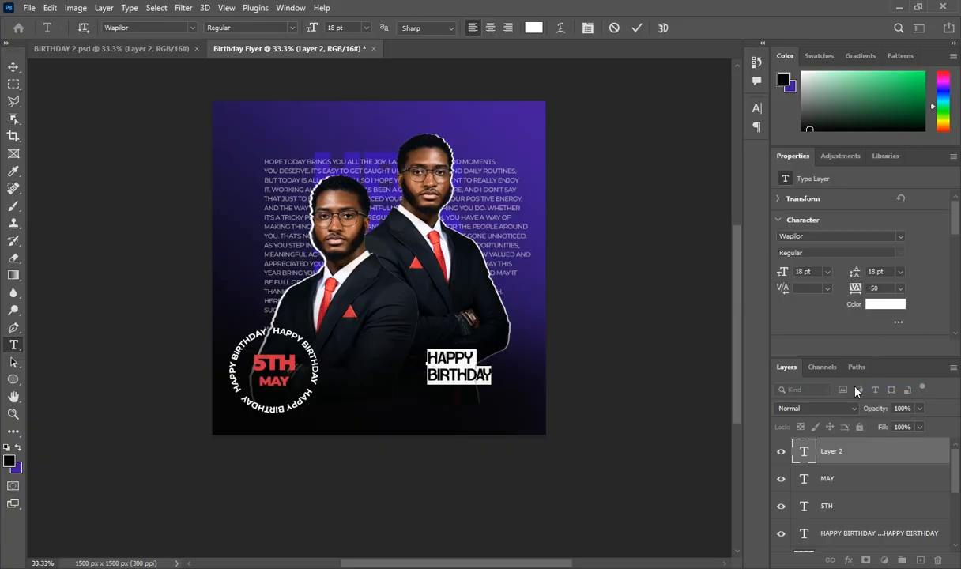
left_click(826, 272)
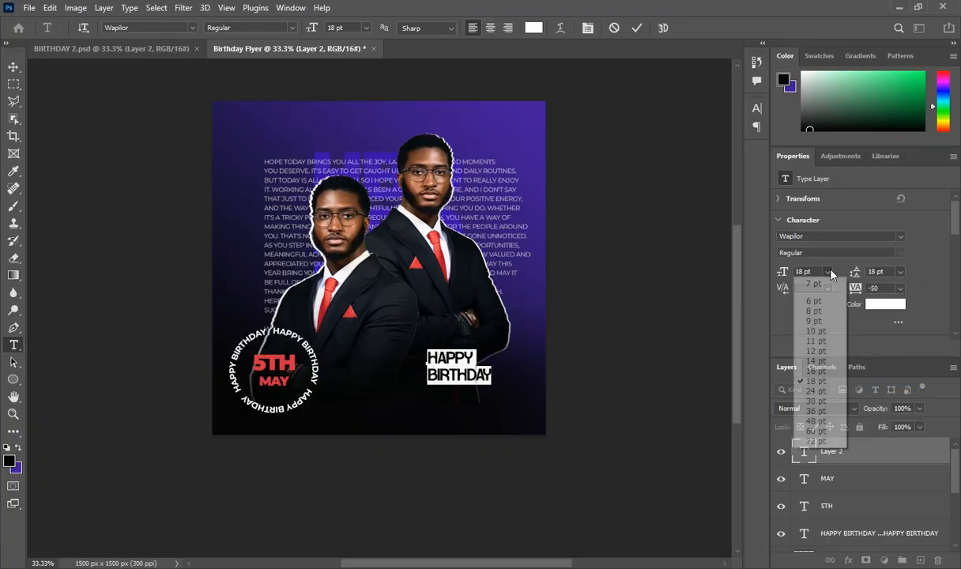
left_click(816, 392)
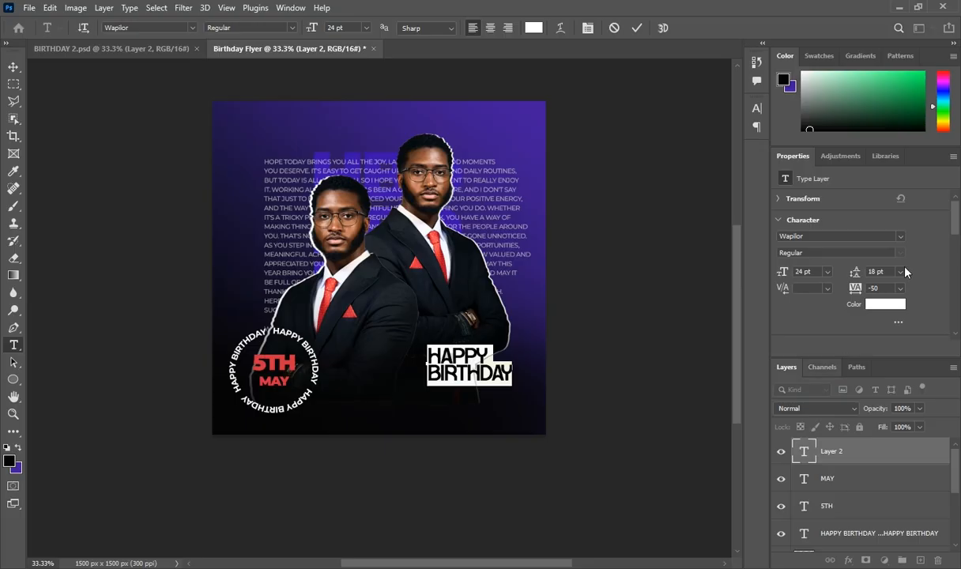
Step: Set the two-line HAPPY BIRTHDAY text to 30 pt with 24 pt leading, move it slightly down and left, and commit it
left_click(827, 273)
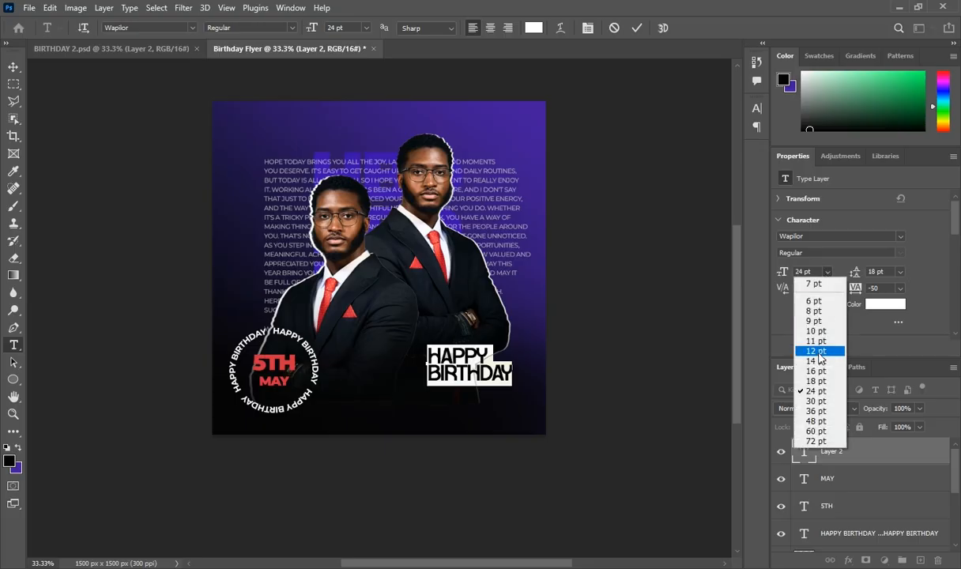
left_click(809, 401)
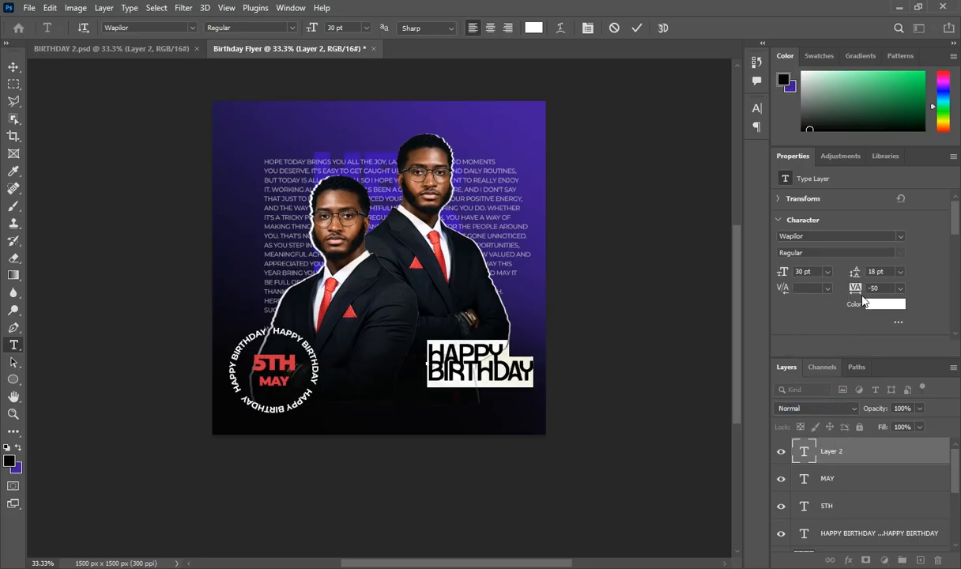
left_click(900, 271)
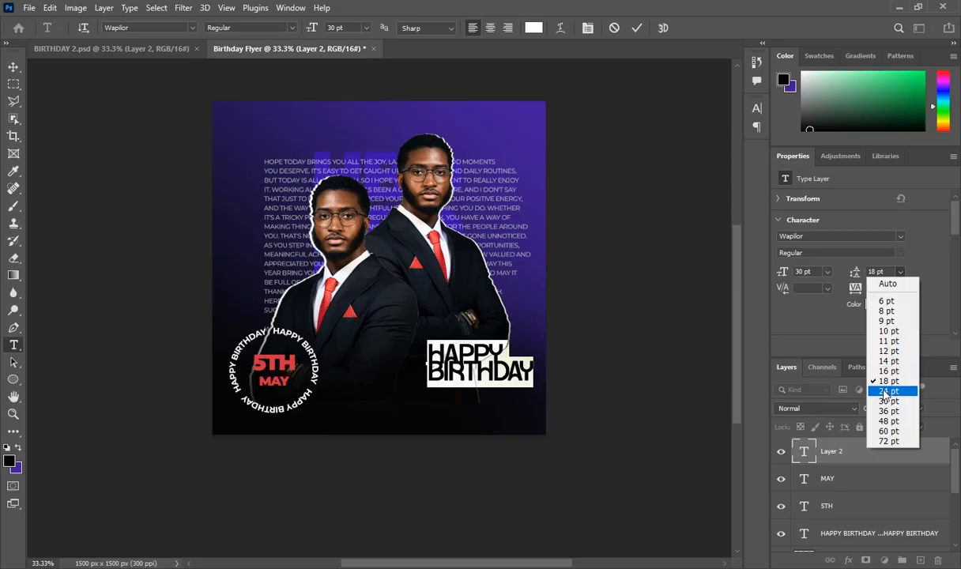
left_click(884, 393)
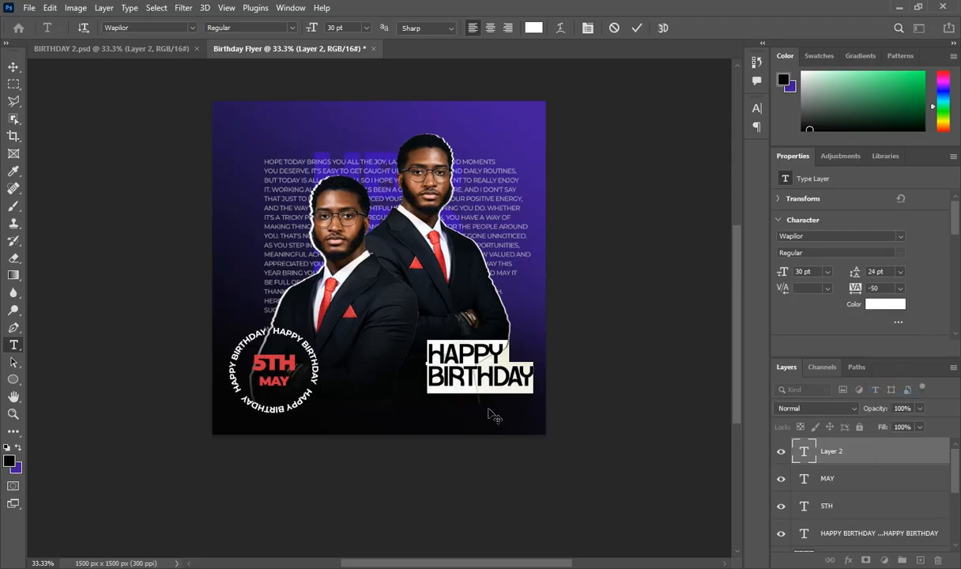
mouse_move(494, 417)
left_mouse_down()
mouse_move(476, 420)
mouse_move(484, 427)
left_mouse_up()
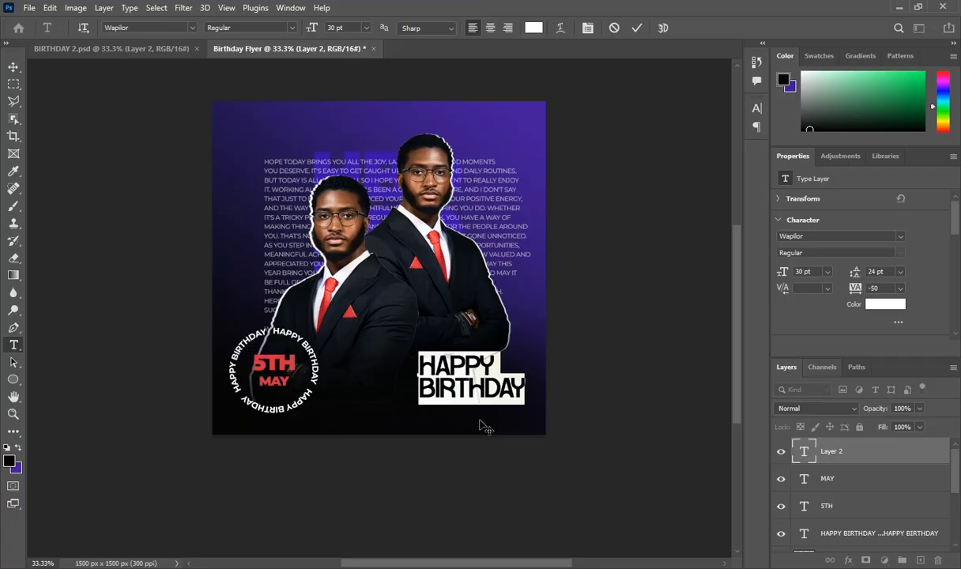
left_click(853, 455)
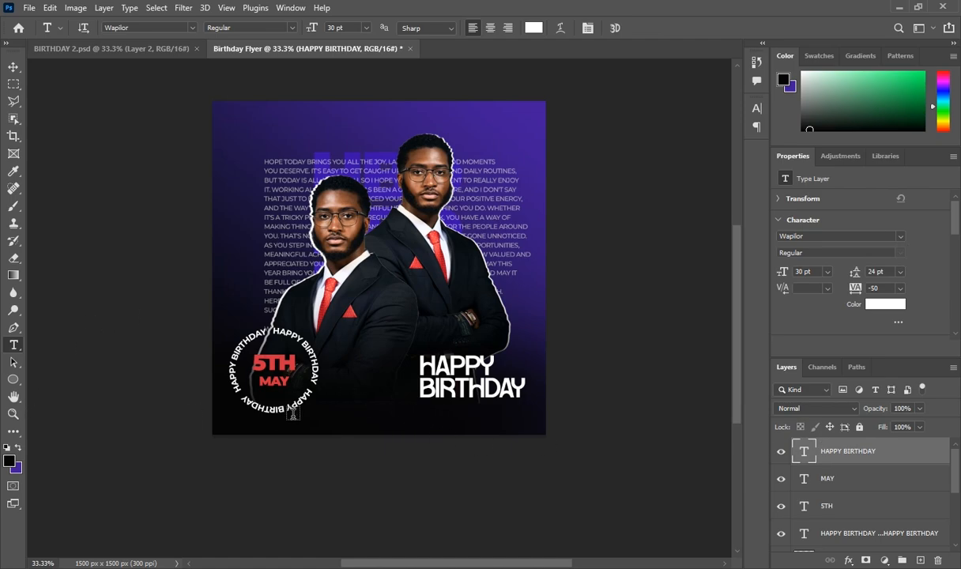
Step: Draw a white right-pointing chevron about 45 × 75 px with the Pen tool and a 7 px stroke, between the badge and HAPPY BIRTHDAY
left_click(9, 327)
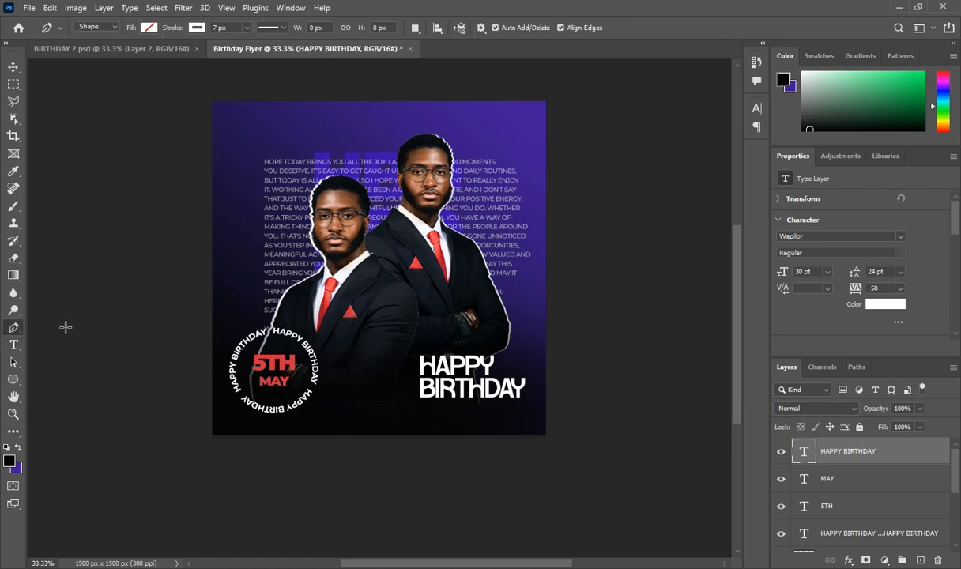
left_click(357, 364)
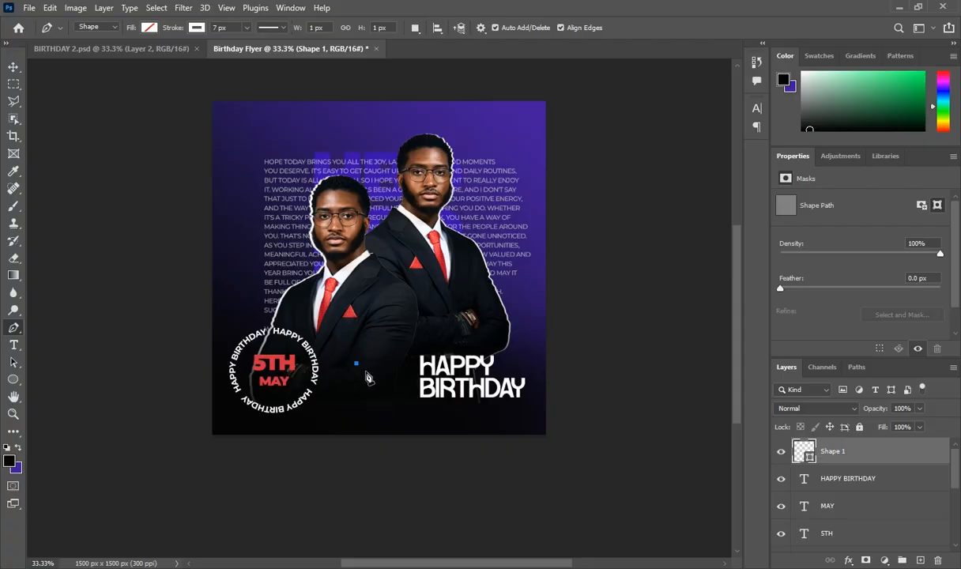
left_click(365, 372)
key("ctrl+z")
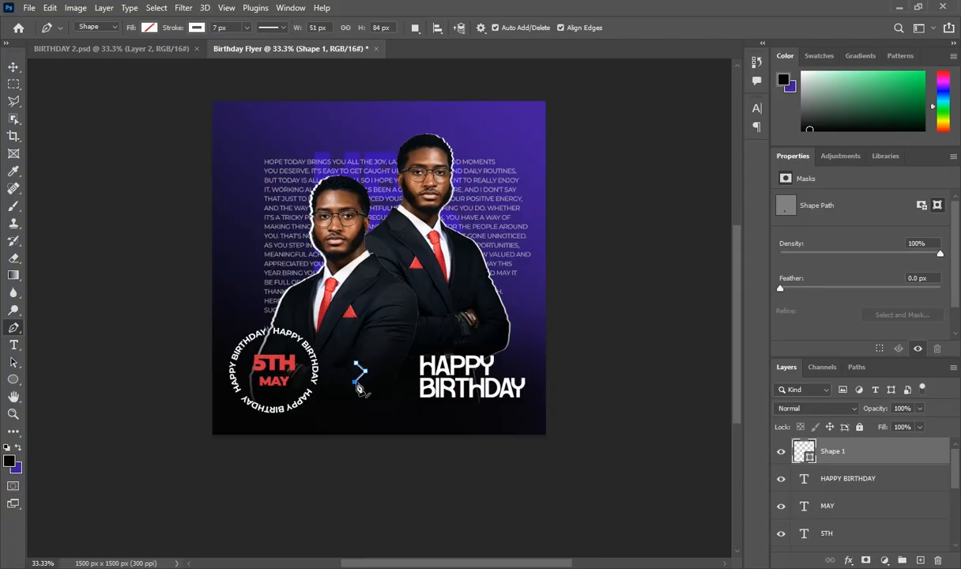
key("ctrl+z")
Step: Add an empty layer above the chevron and duplicate the chevron's shape layer
key("ctrl+j")
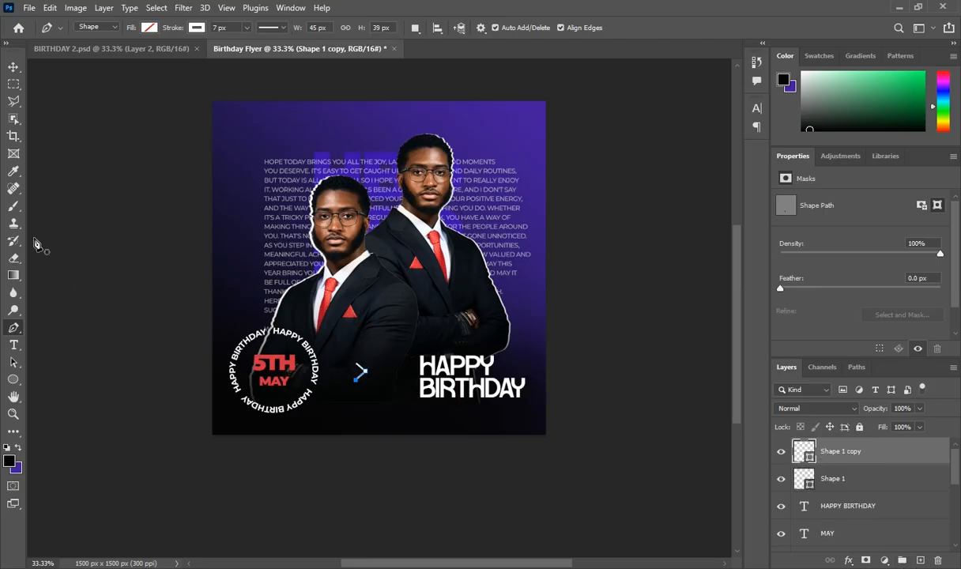
left_click(936, 560)
key("ctrl+shift+alt+n")
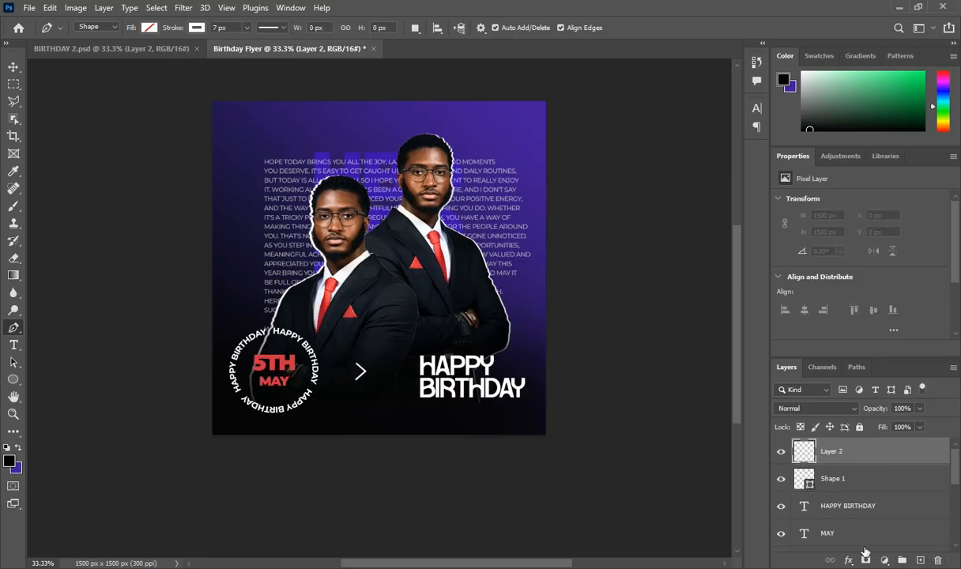
left_click(860, 485)
key("ctrl+j")
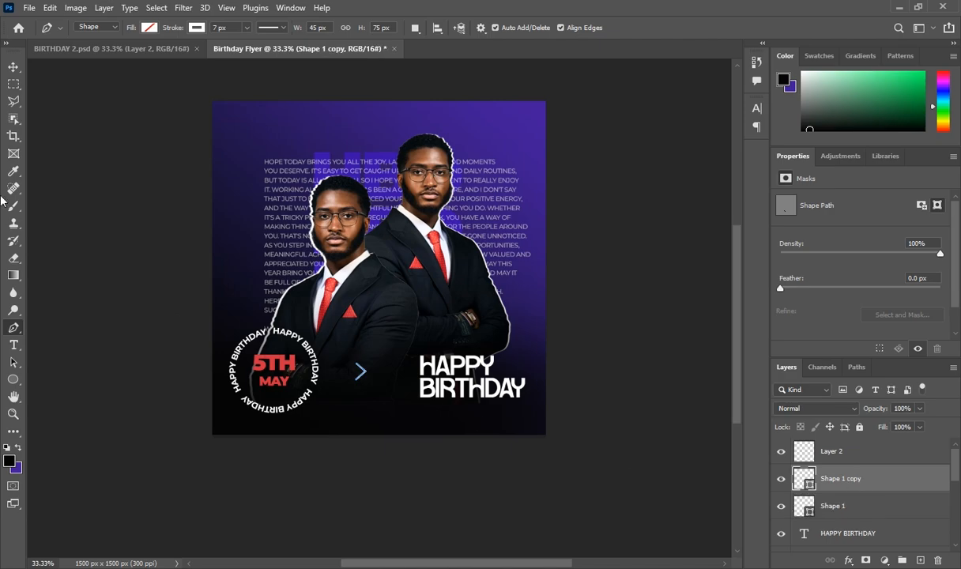
Step: Shift the duplicated chevron slightly right and add two more evenly spaced copies to form a row of four chevrons
key("v")
left_click_drag(363, 376, 369, 376)
key("ctrl+z")
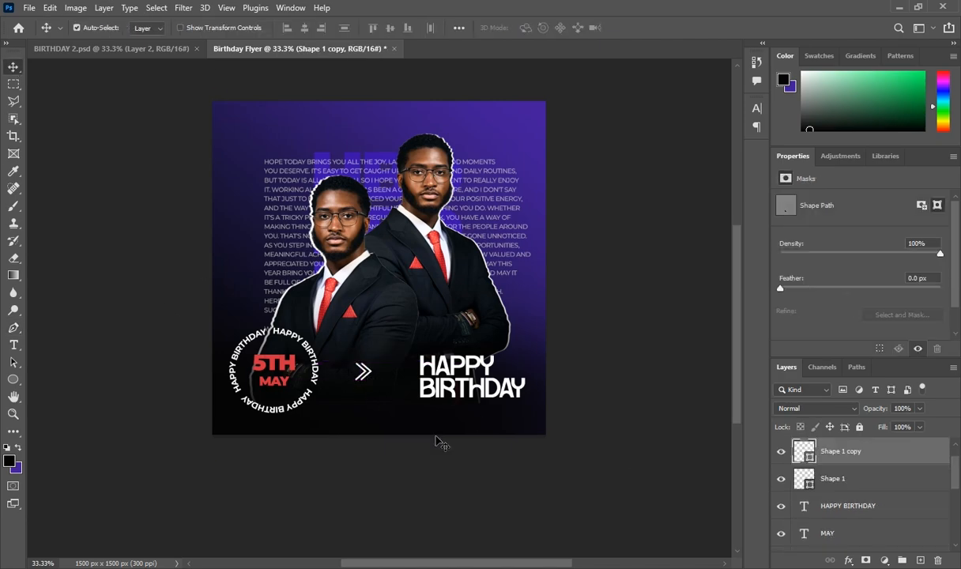
key("ctrl+j")
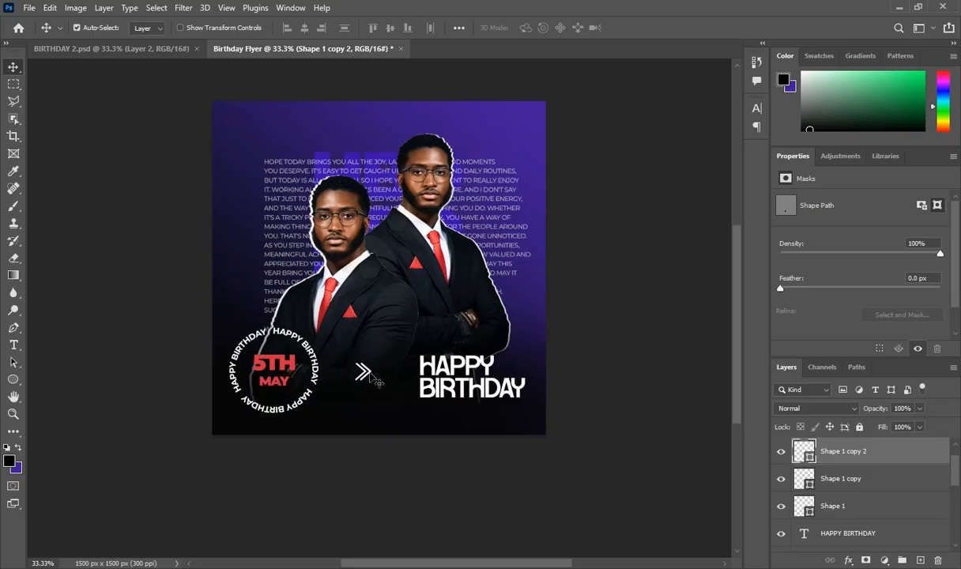
left_click_drag(377, 384, 383, 384)
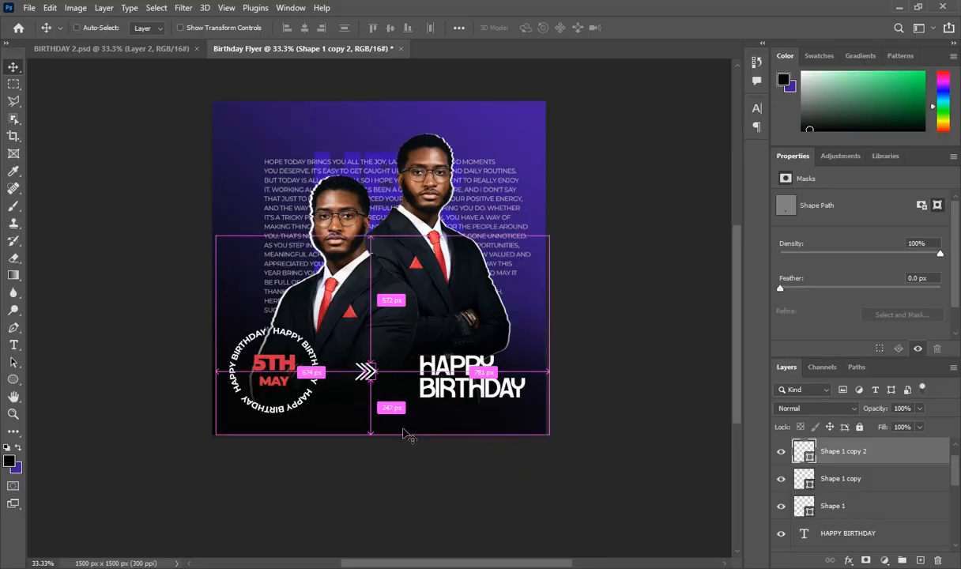
key("ctrl+j")
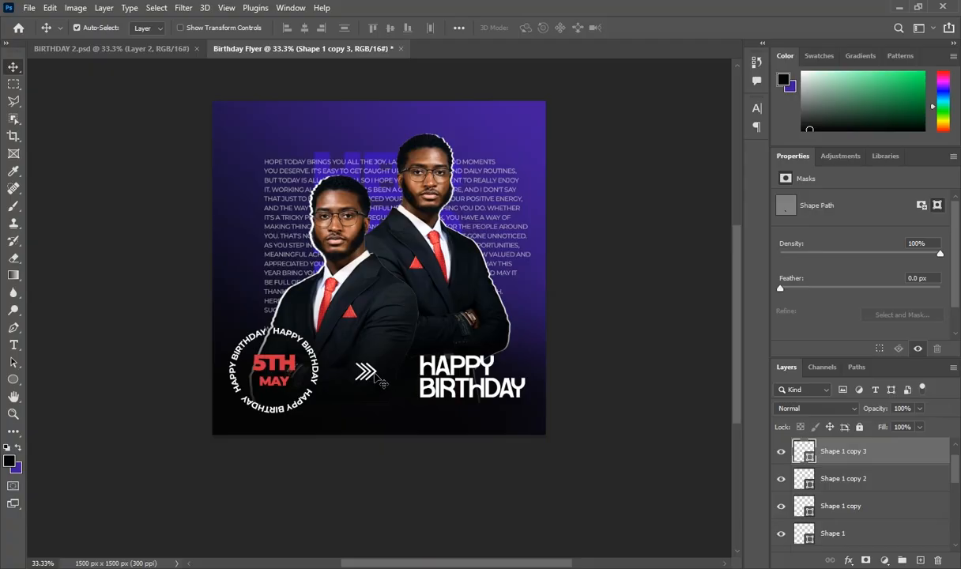
left_click_drag(378, 381, 385, 381)
left_click(13, 327)
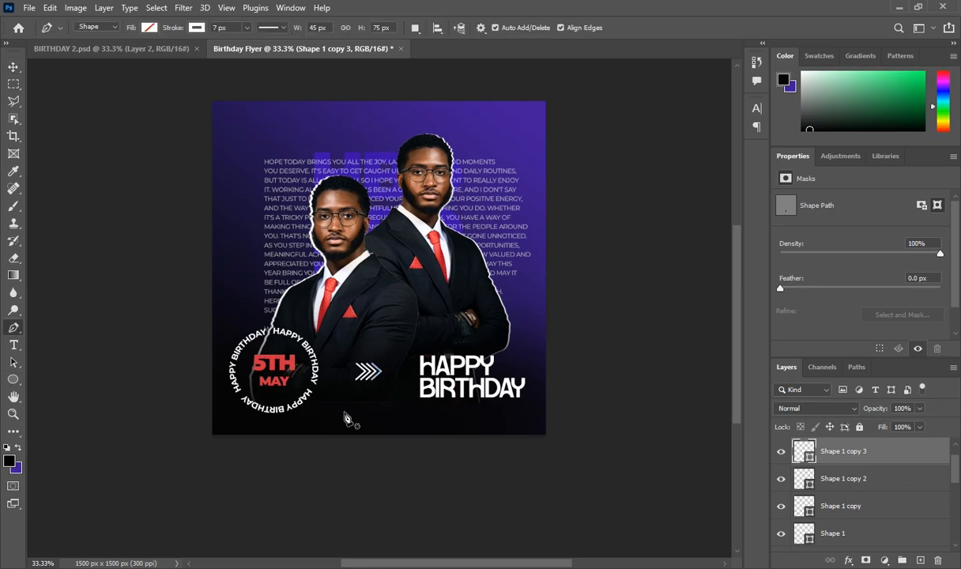
left_click(149, 28)
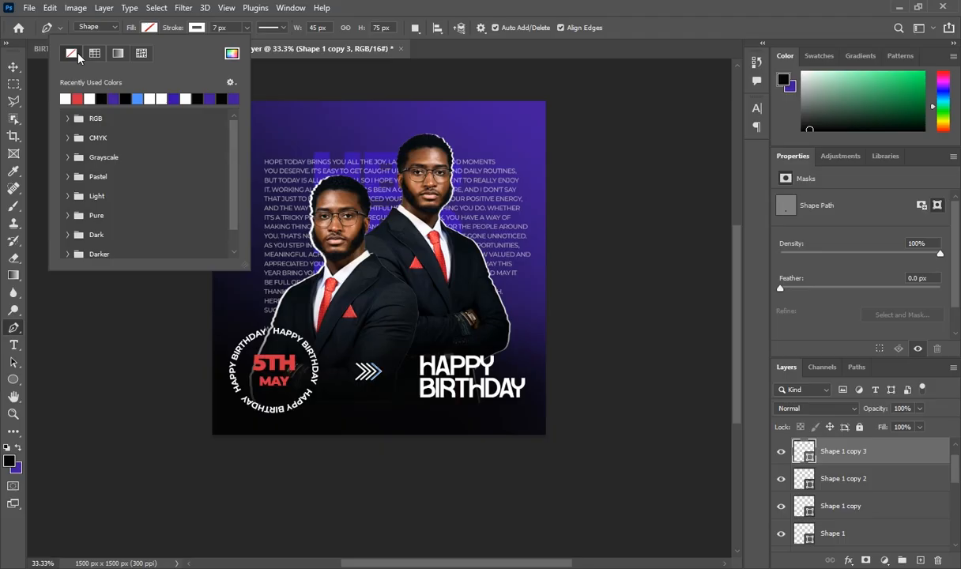
left_click(196, 28)
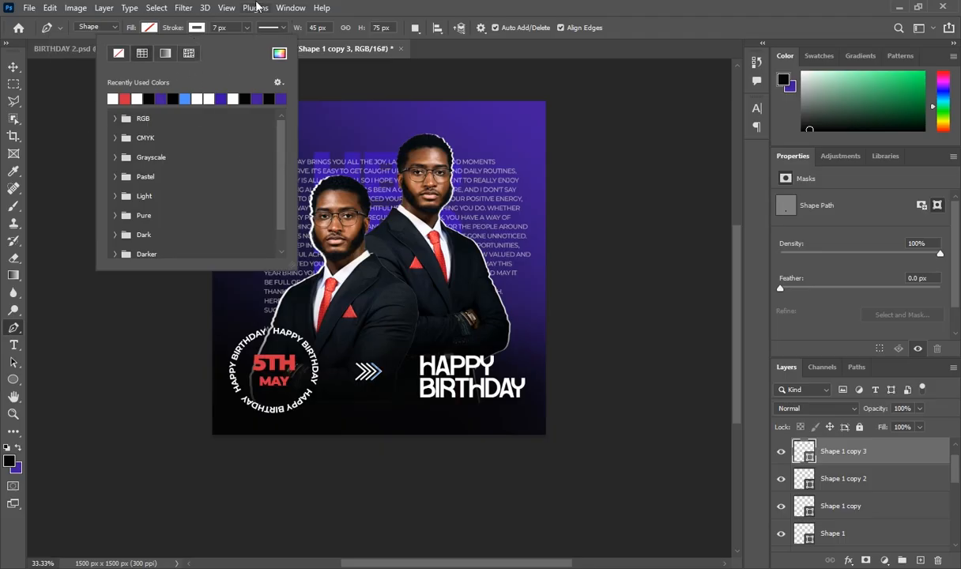
Step: Move all four chevron layers together up and right, beside the word HAPPY, to X 807 px and Y 1180.5 px
left_click(910, 454)
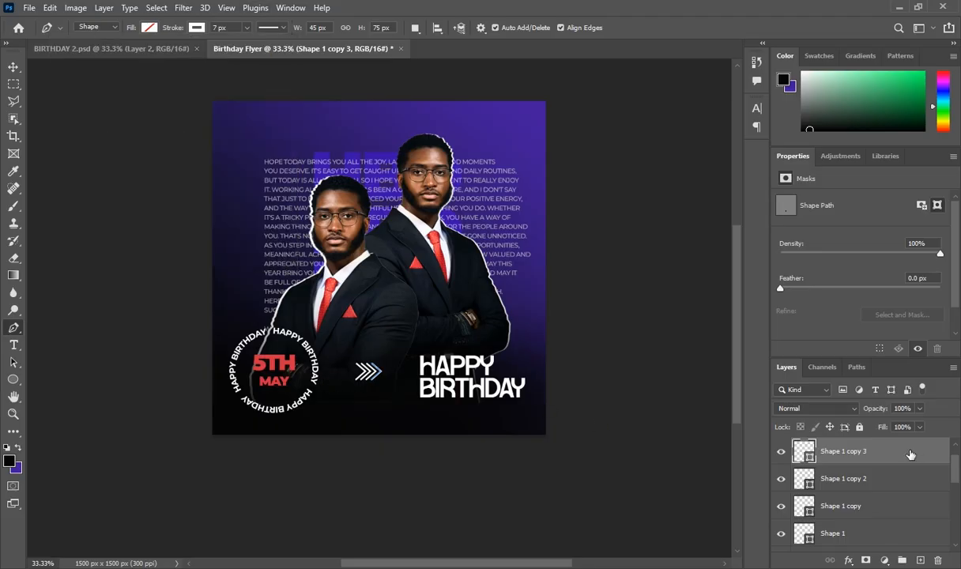
left_click(835, 536, "shift")
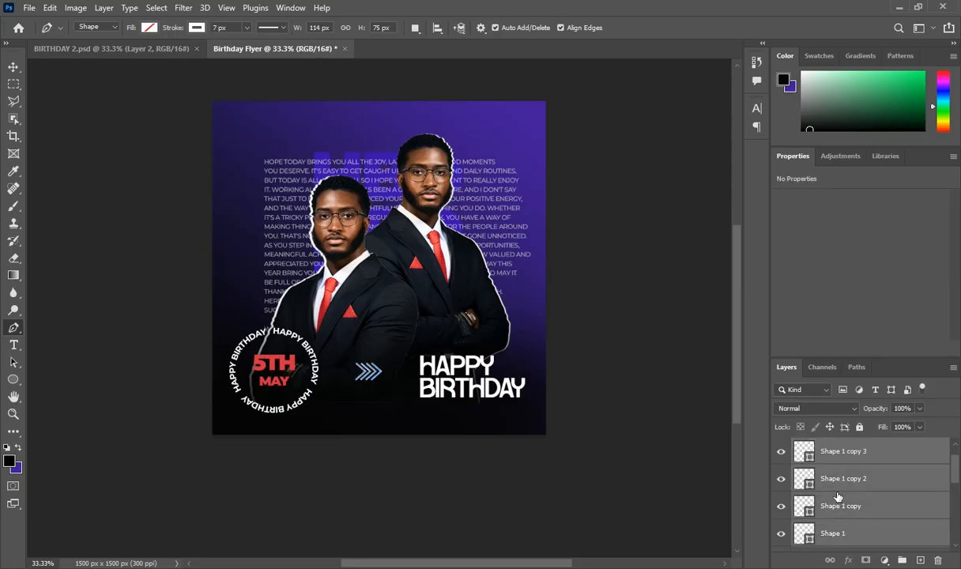
key("ctrl+t")
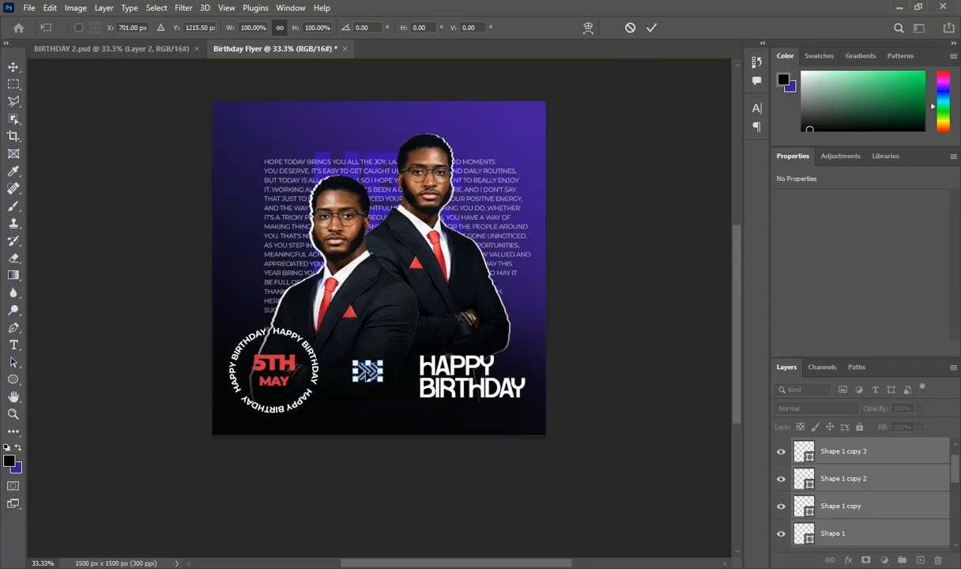
left_click_drag(367, 373, 392, 368)
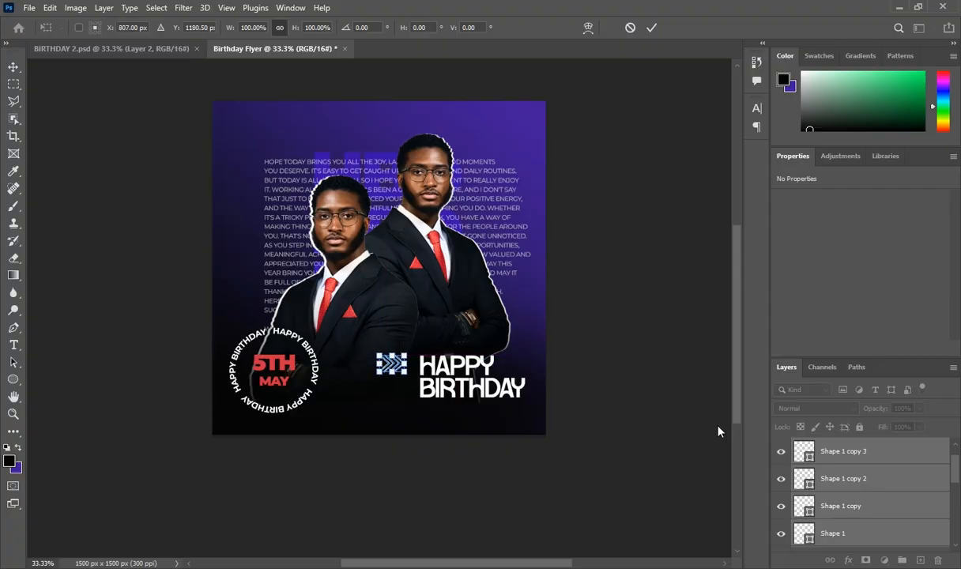
key("Return")
Step: Add a new layer above the chevron layers and start a white point text below the chevrons on the canvas
left_click(838, 453)
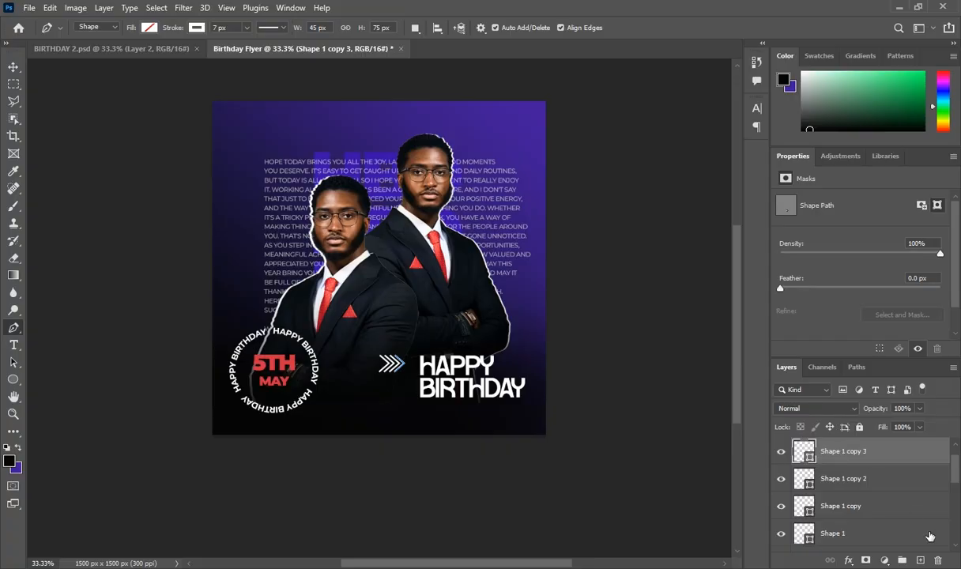
left_click(920, 559)
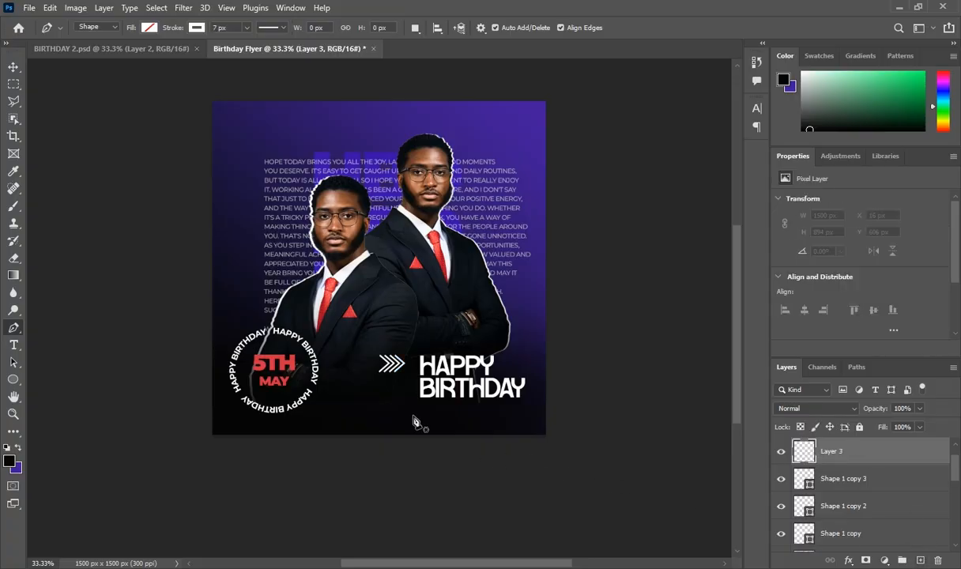
left_click(14, 345)
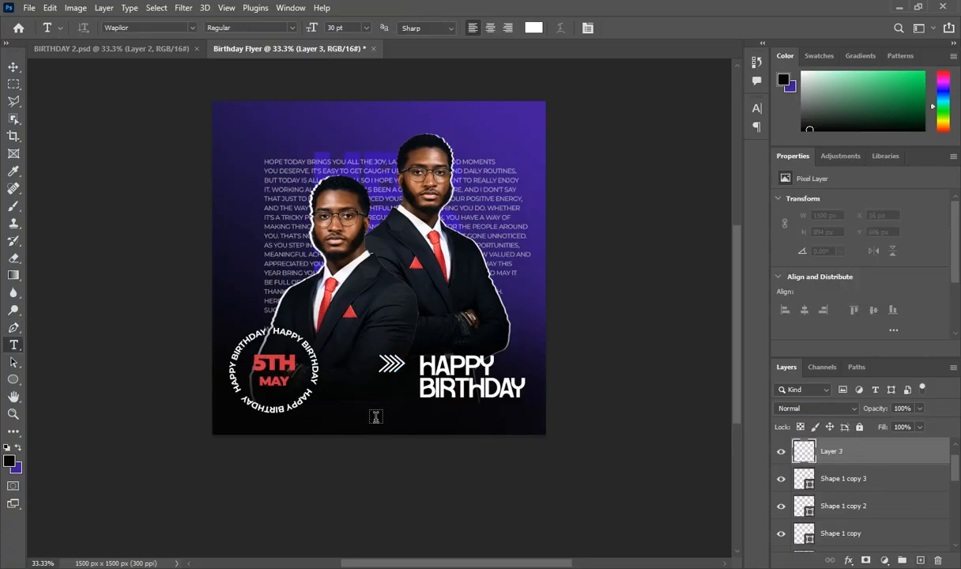
left_click(375, 409)
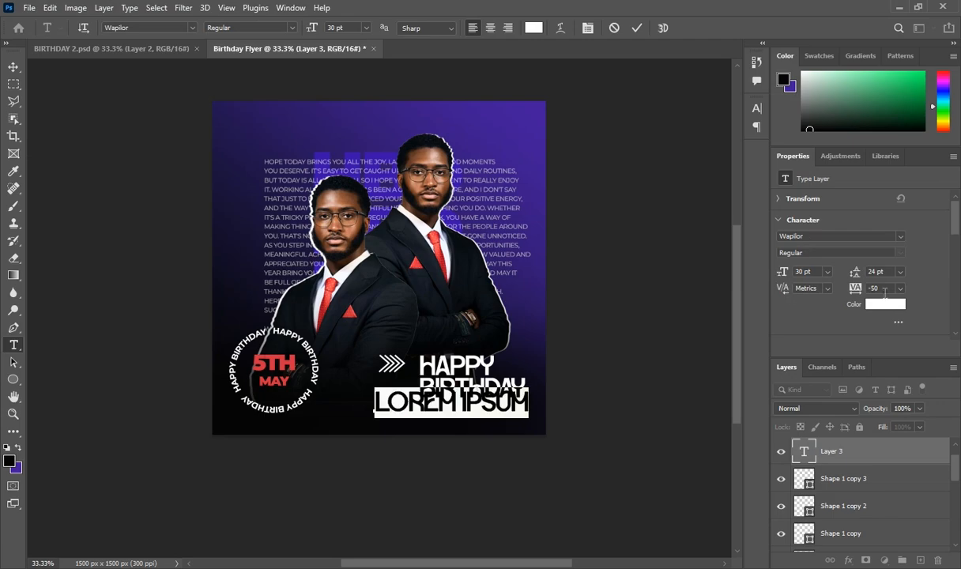
left_click(875, 307)
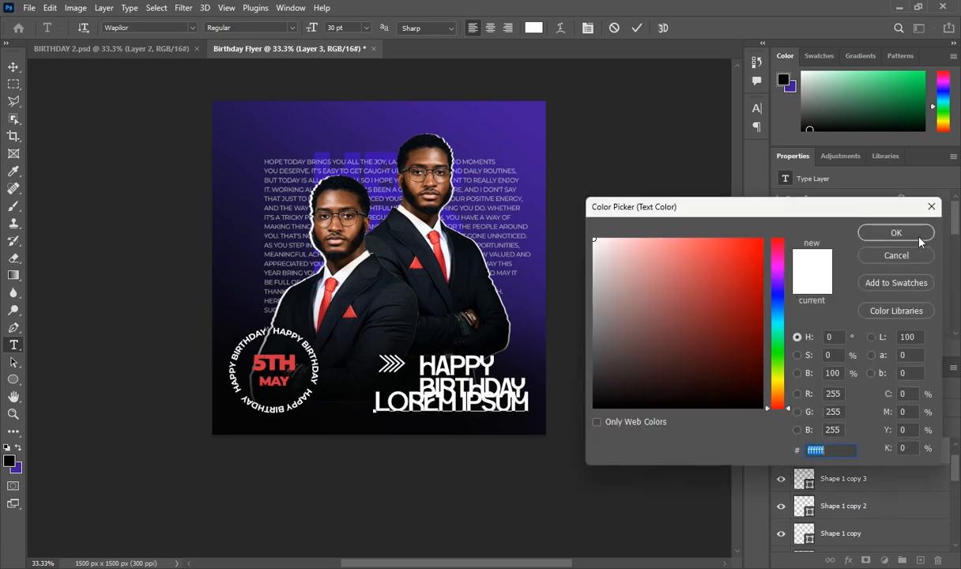
left_click(877, 231)
Step: Set the new placeholder text to 8 pt Montserrat Bold
left_click(826, 272)
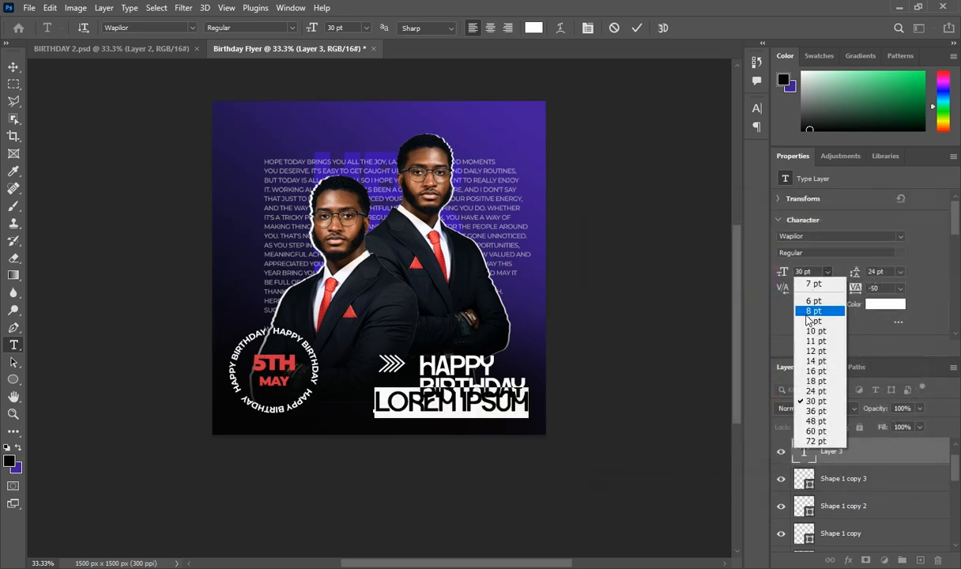
left_click(816, 311)
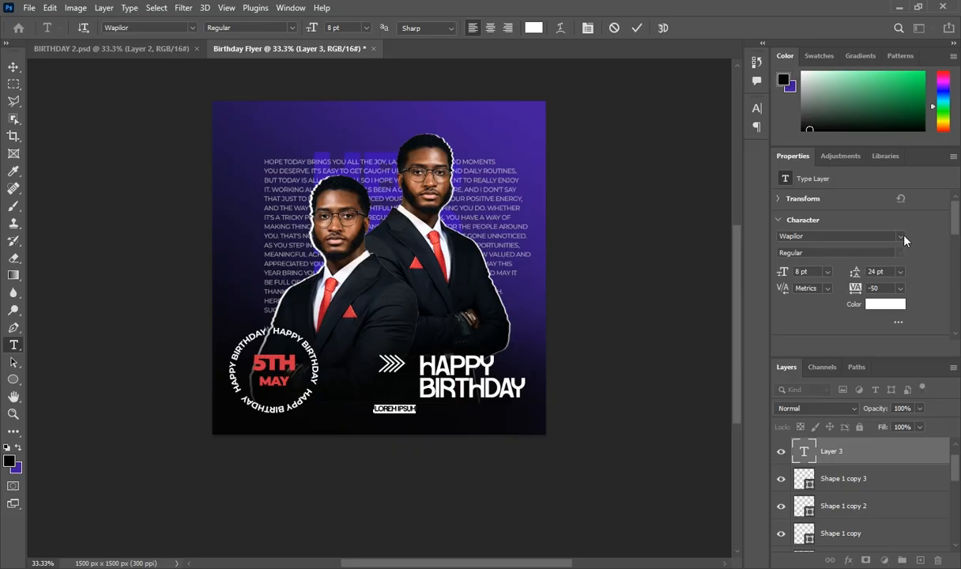
left_click(900, 236)
left_click(762, 270)
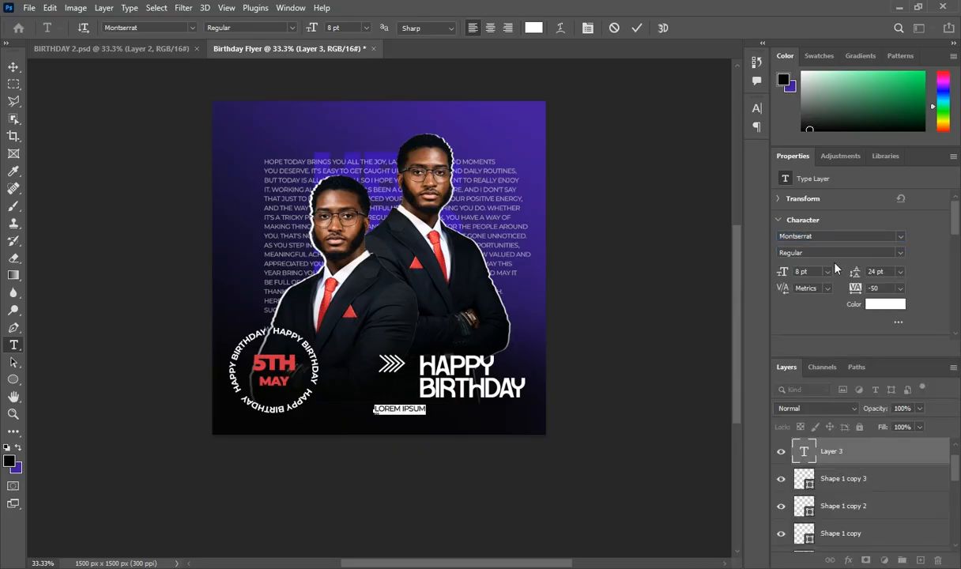
left_click(901, 253)
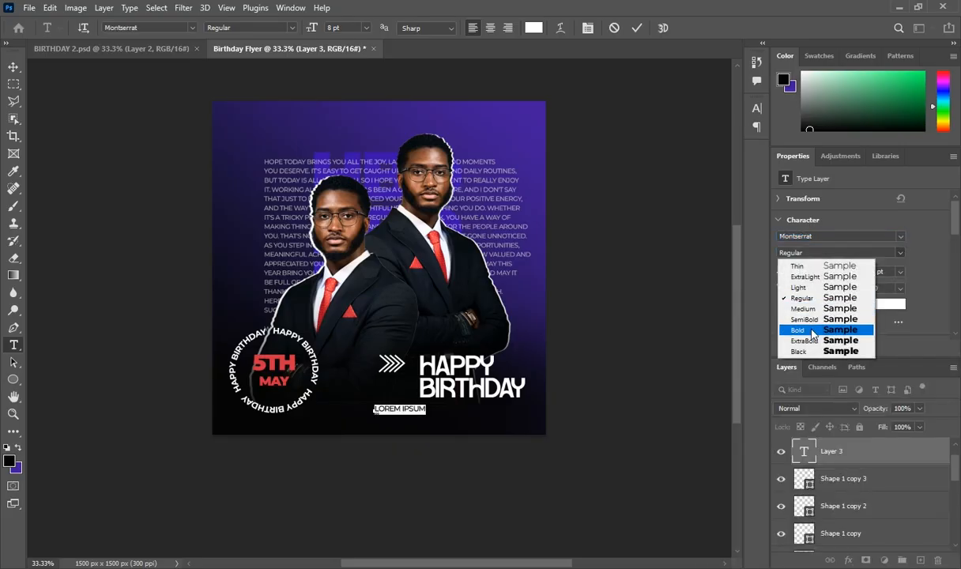
left_click(810, 381)
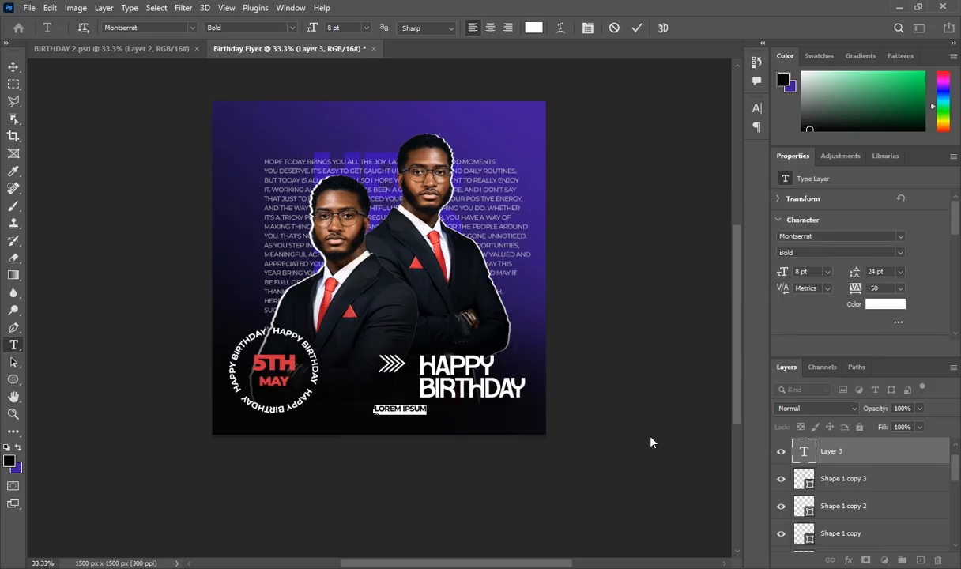
Step: Replace the placeholder text with GOD BLESS YOU, one word per line
key("BackSpace")
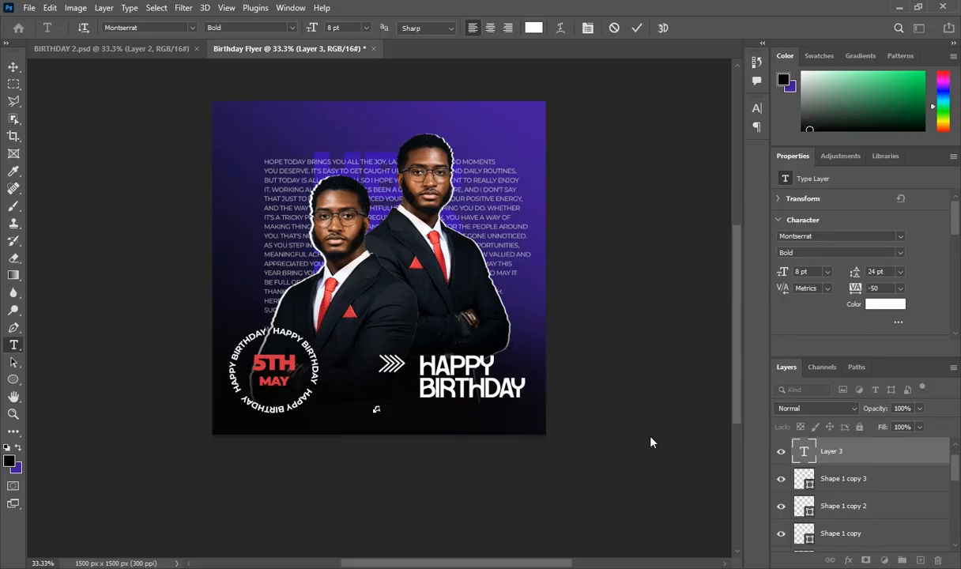
type("GOO")
key("Return")
type("BLESS")
Step: Set the whole GOD BLESS YOU text to 8 pt leading and the Black weight
left_click_drag(374, 408, 407, 475)
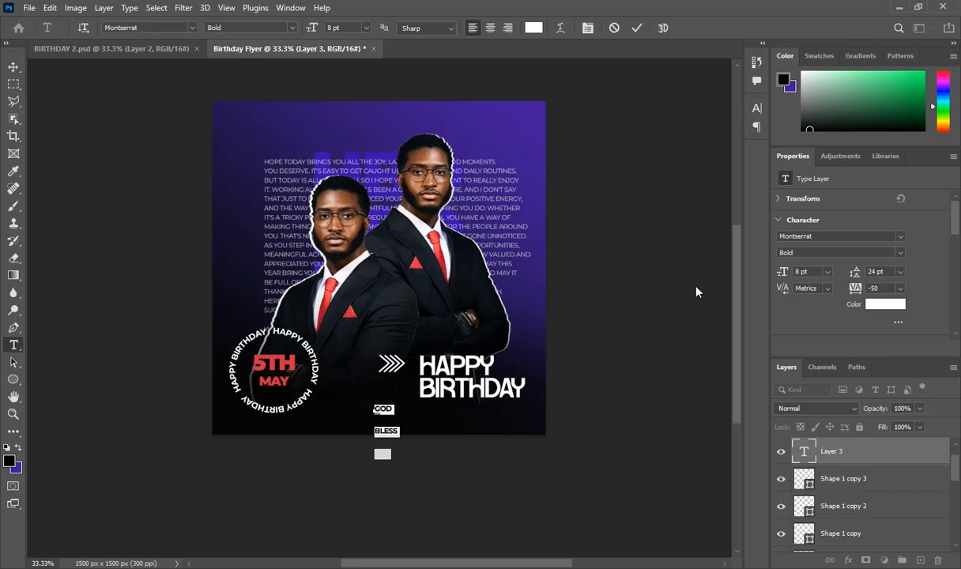
left_click(901, 271)
left_click(887, 311)
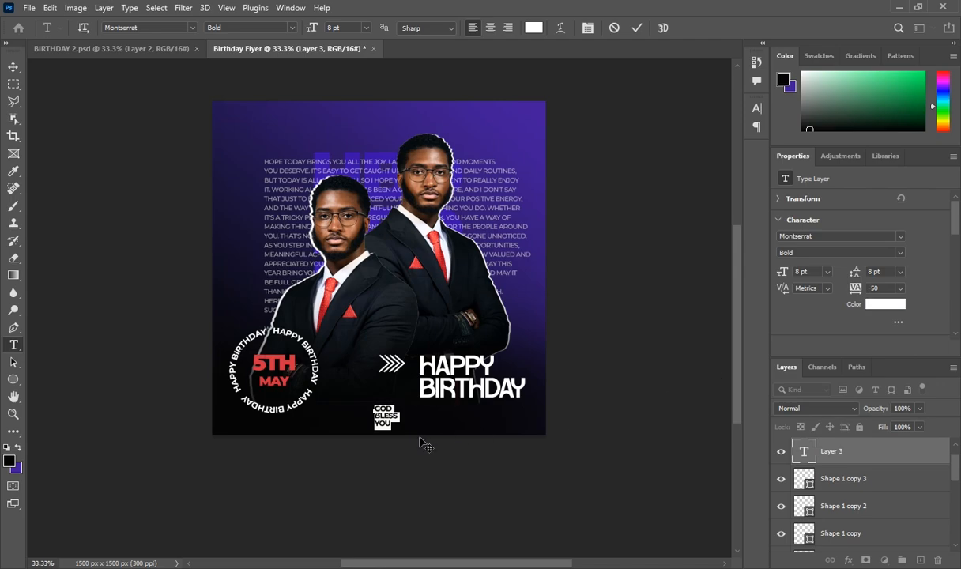
left_click(900, 253)
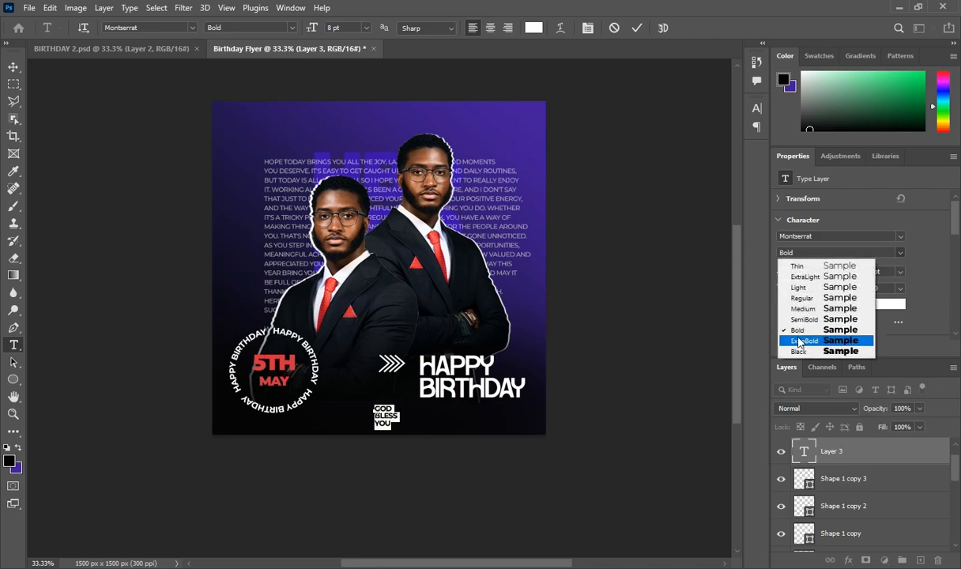
left_click(798, 353)
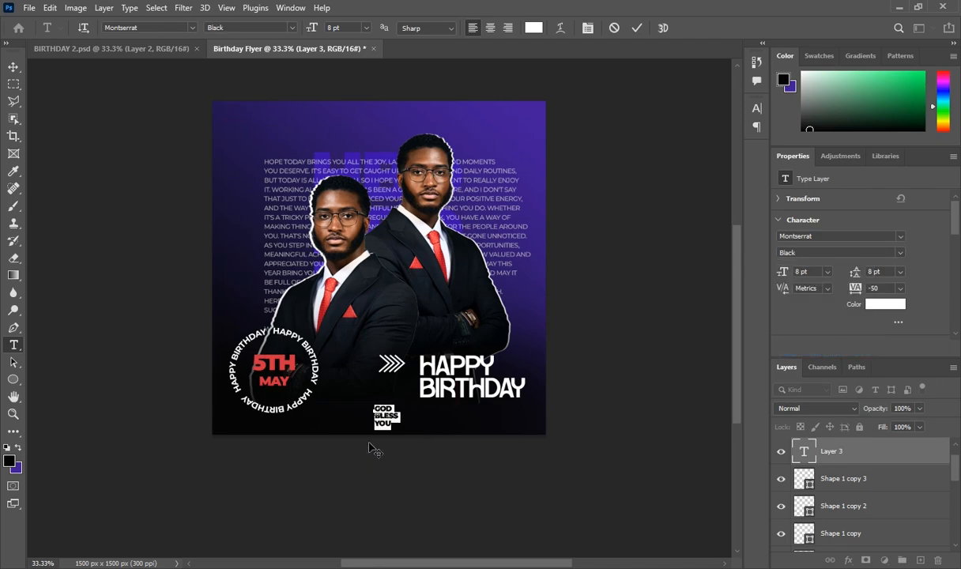
Step: Right-align the GOD BLESS YOU text, position it directly under the chevrons beside BIRTHDAY, and commit it
left_click_drag(388, 430, 391, 422)
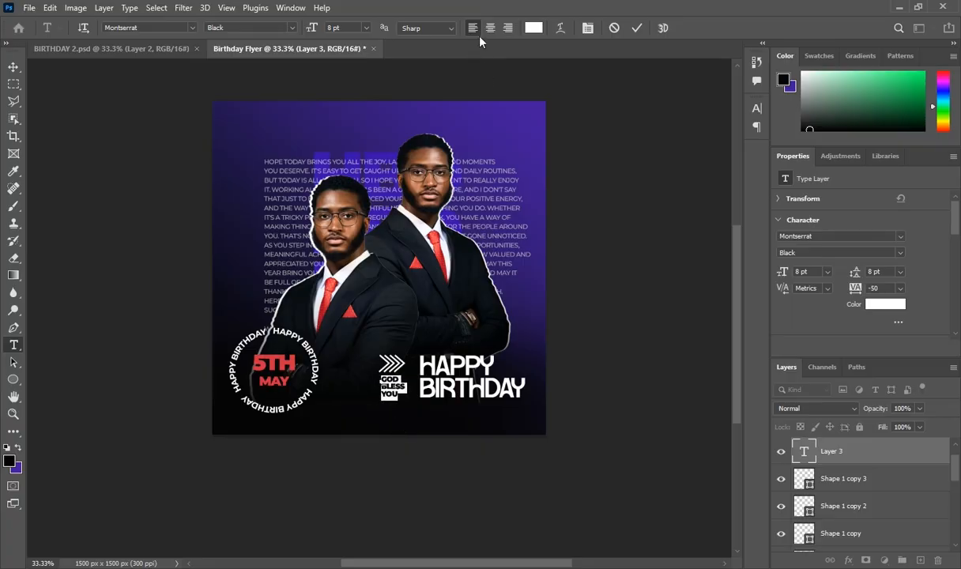
left_click(508, 27)
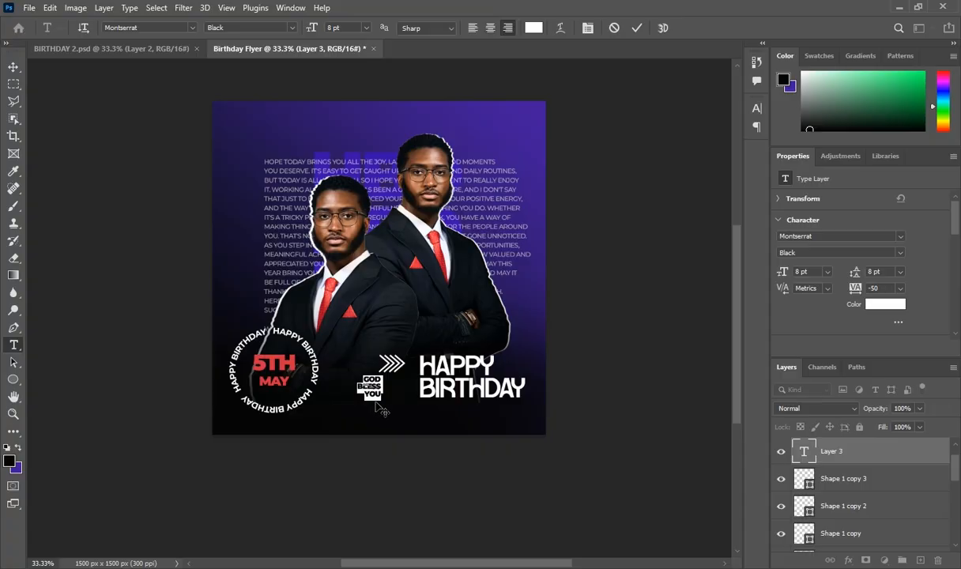
left_click_drag(388, 402, 397, 406)
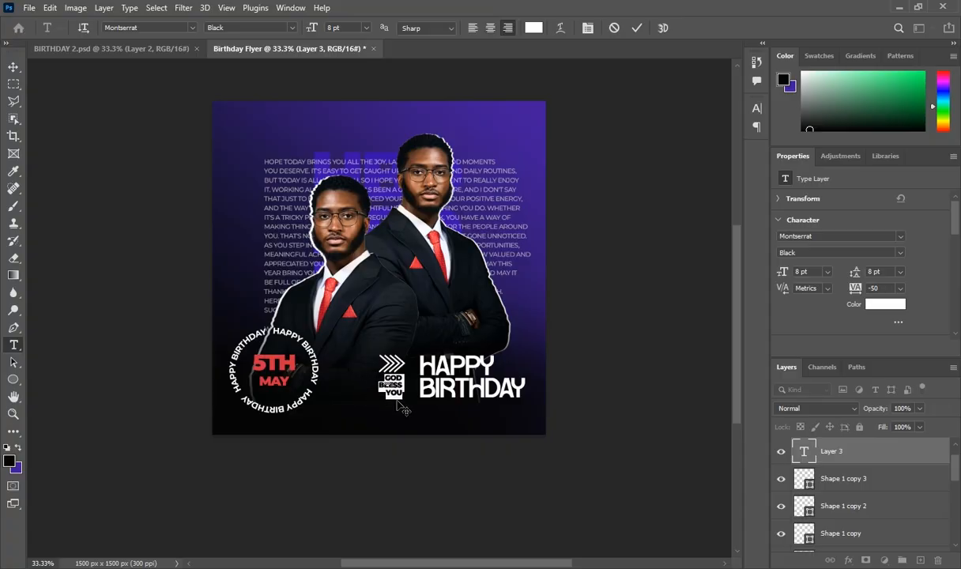
left_click(864, 450)
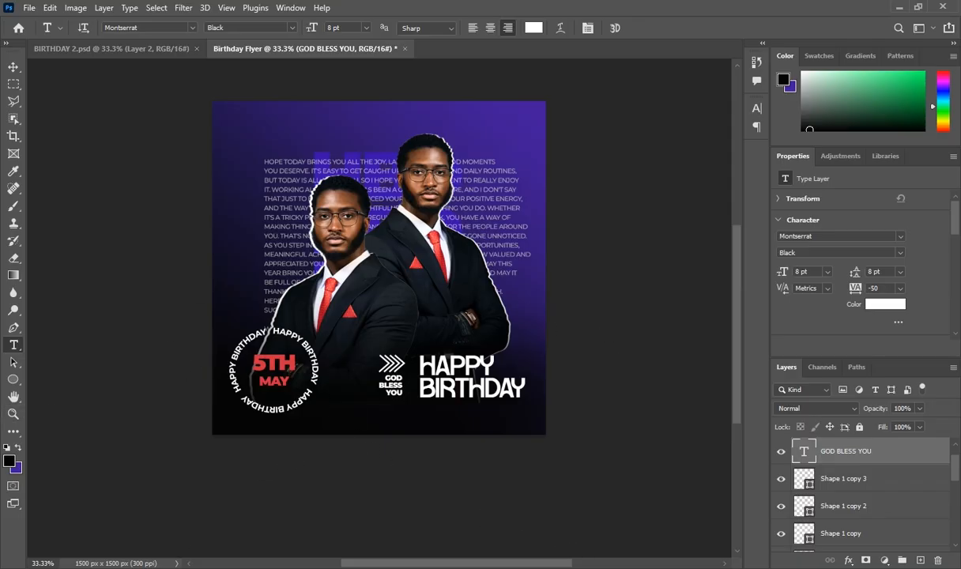
Step: Place the DARK TEXTURE image from the Source Files folder and scale it to about 55% so it covers the whole flyer
key("alt+Tab")
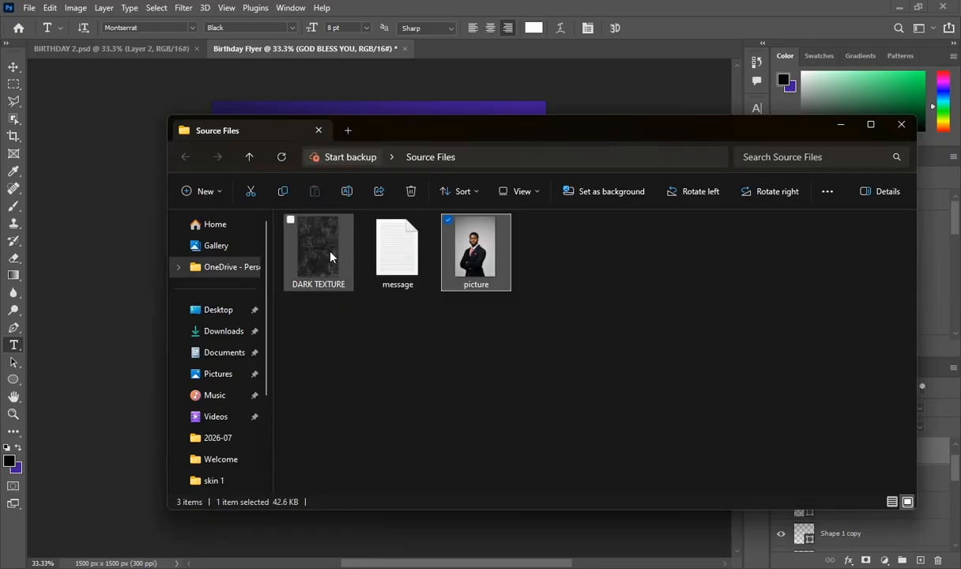
left_click_drag(331, 255, 379, 541)
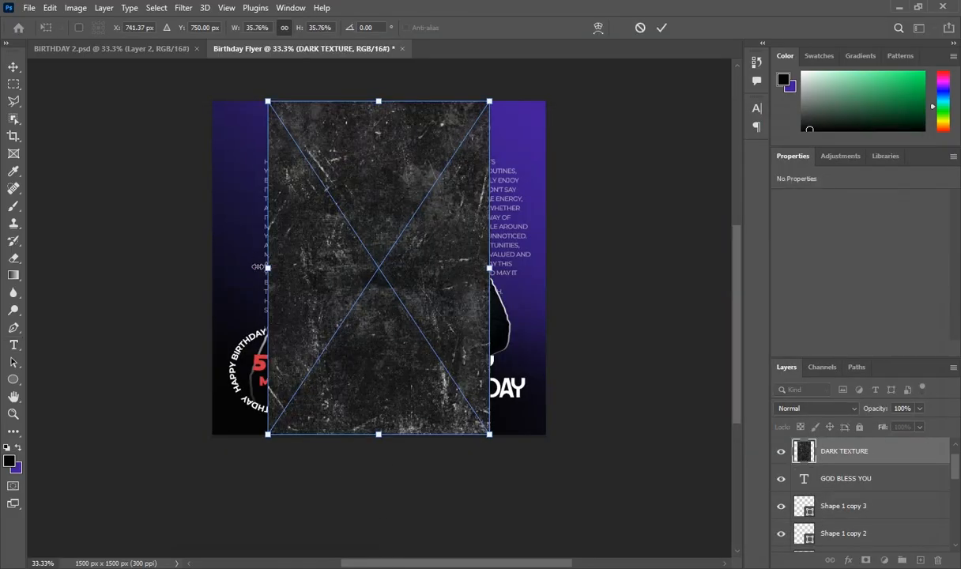
left_click_drag(267, 268, 213, 274)
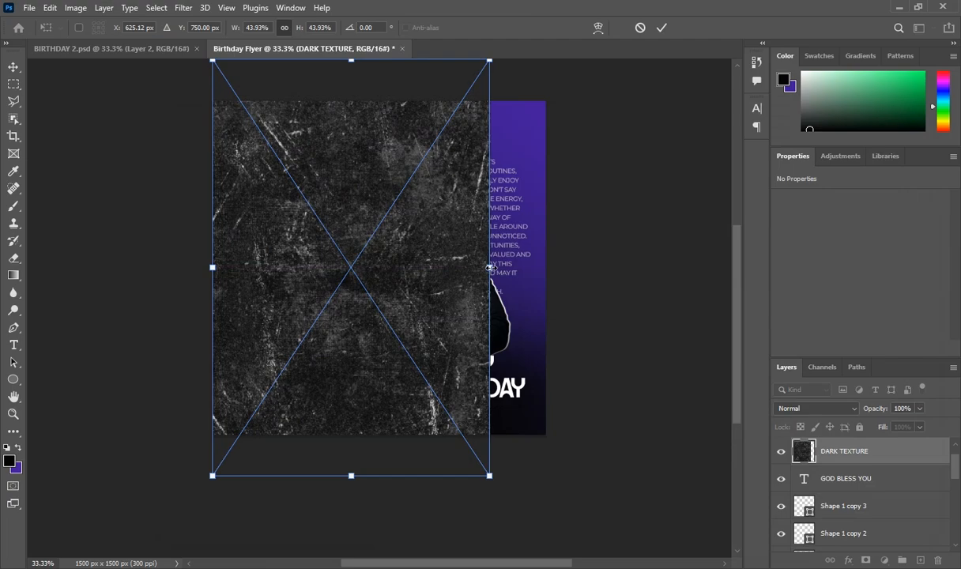
left_click_drag(489, 268, 563, 270)
key("Return")
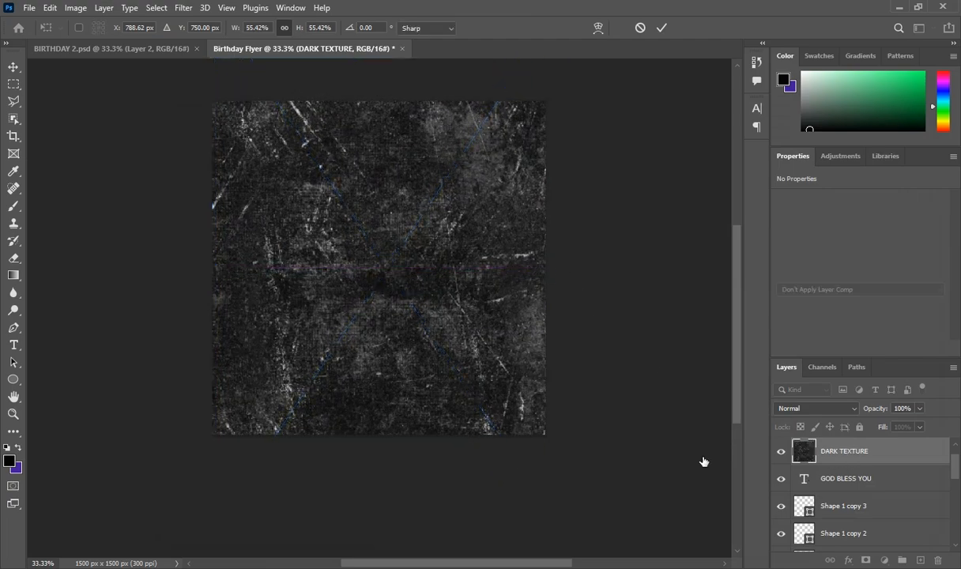
Step: Set the DARK TEXTURE layer's blend mode to Screen and its opacity to 24%
left_click(821, 410)
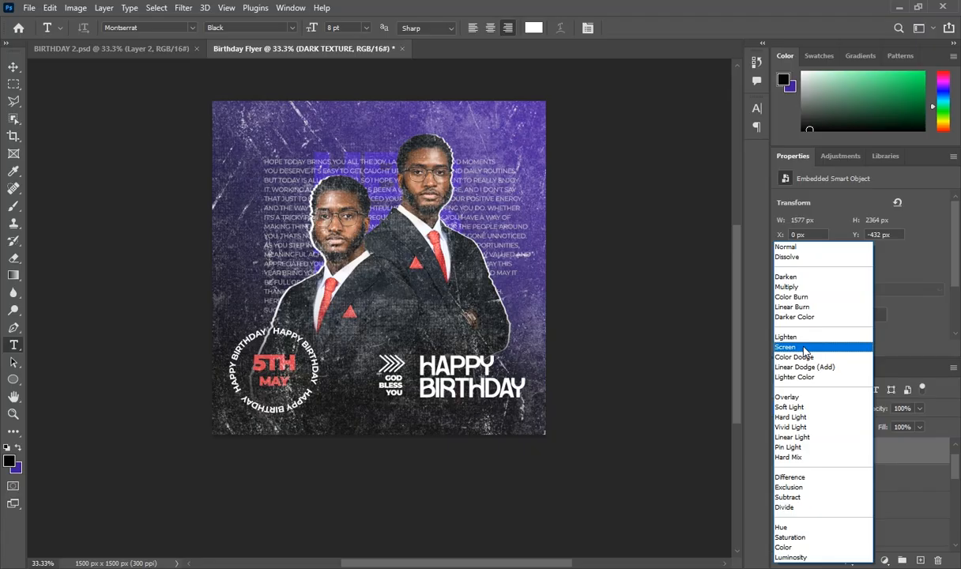
left_click(804, 348)
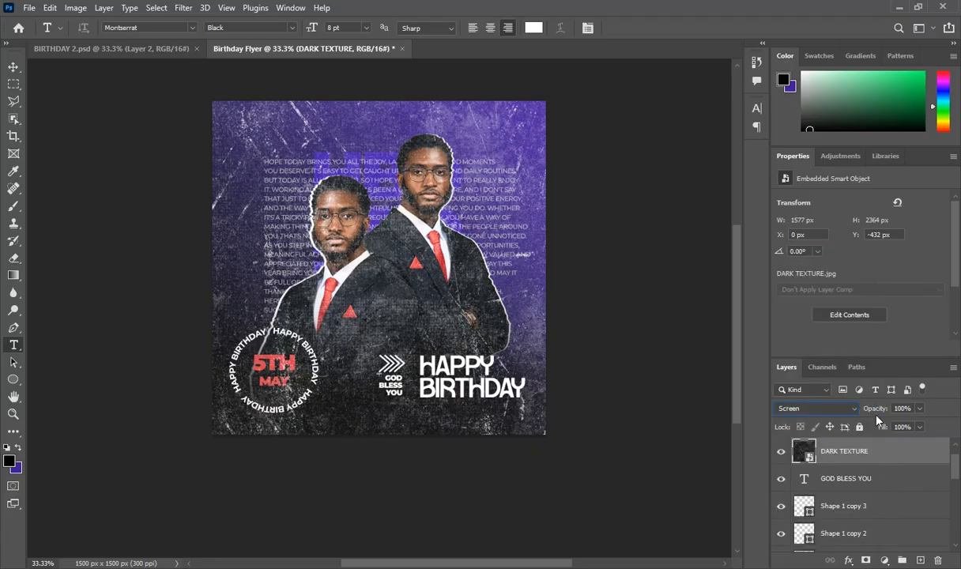
left_click(919, 407)
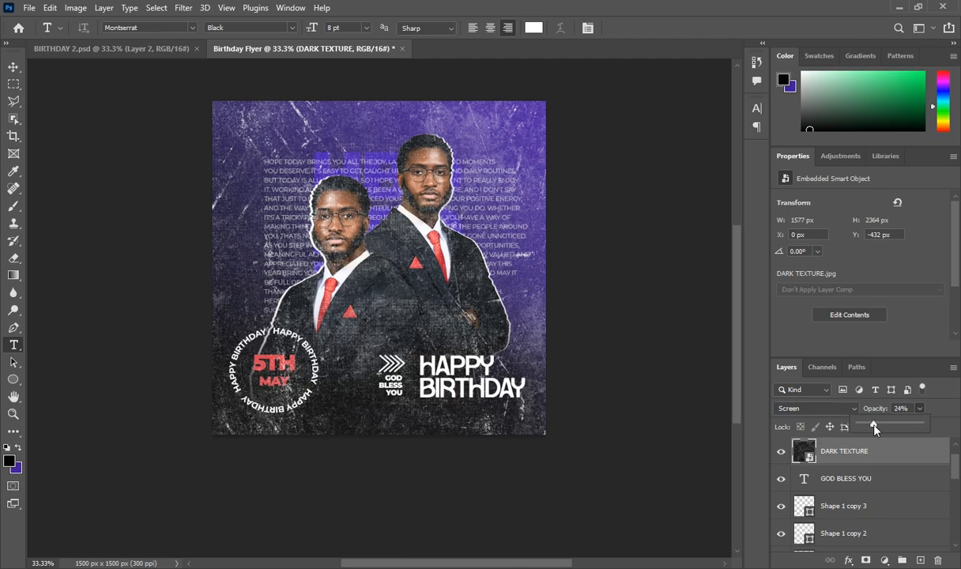
left_click_drag(922, 425, 875, 425)
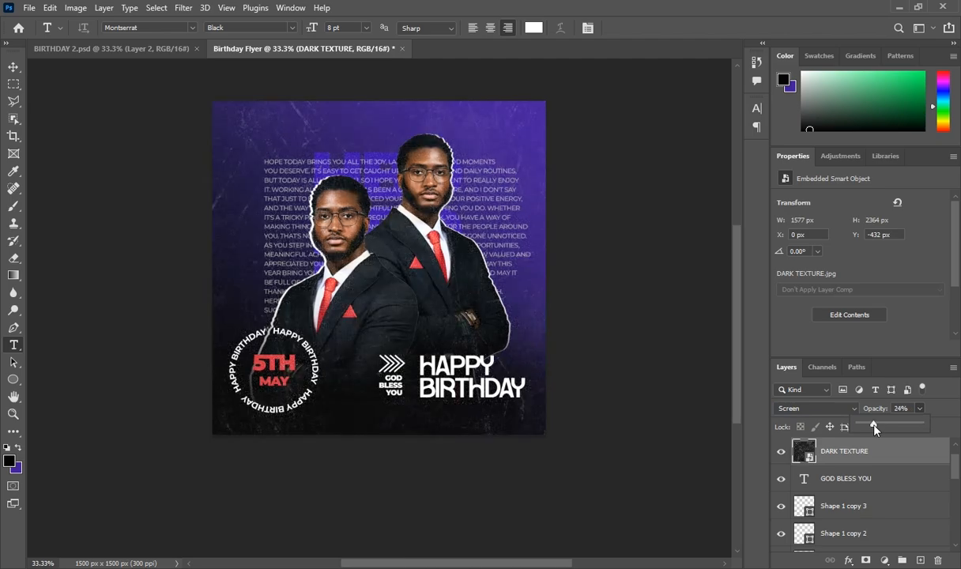
left_click(876, 462)
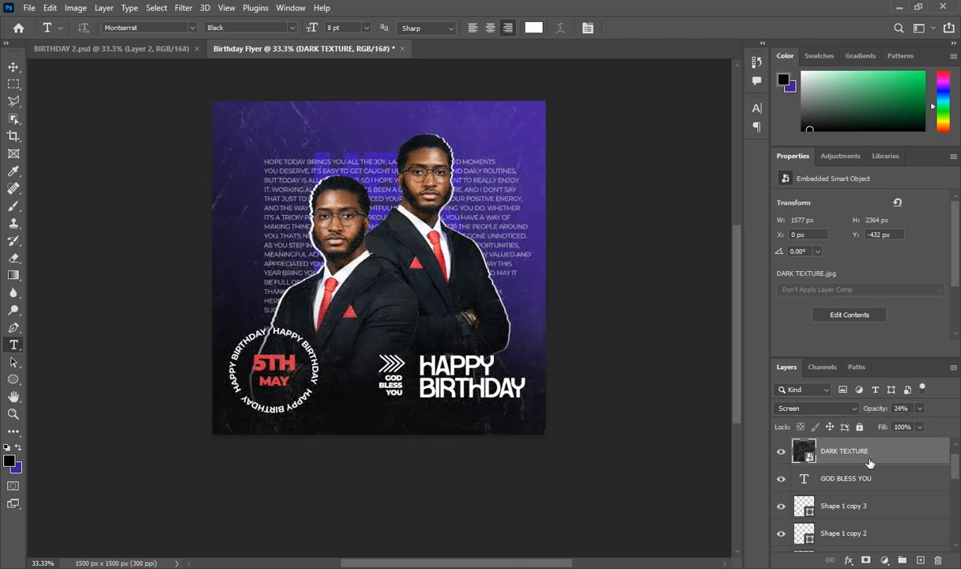